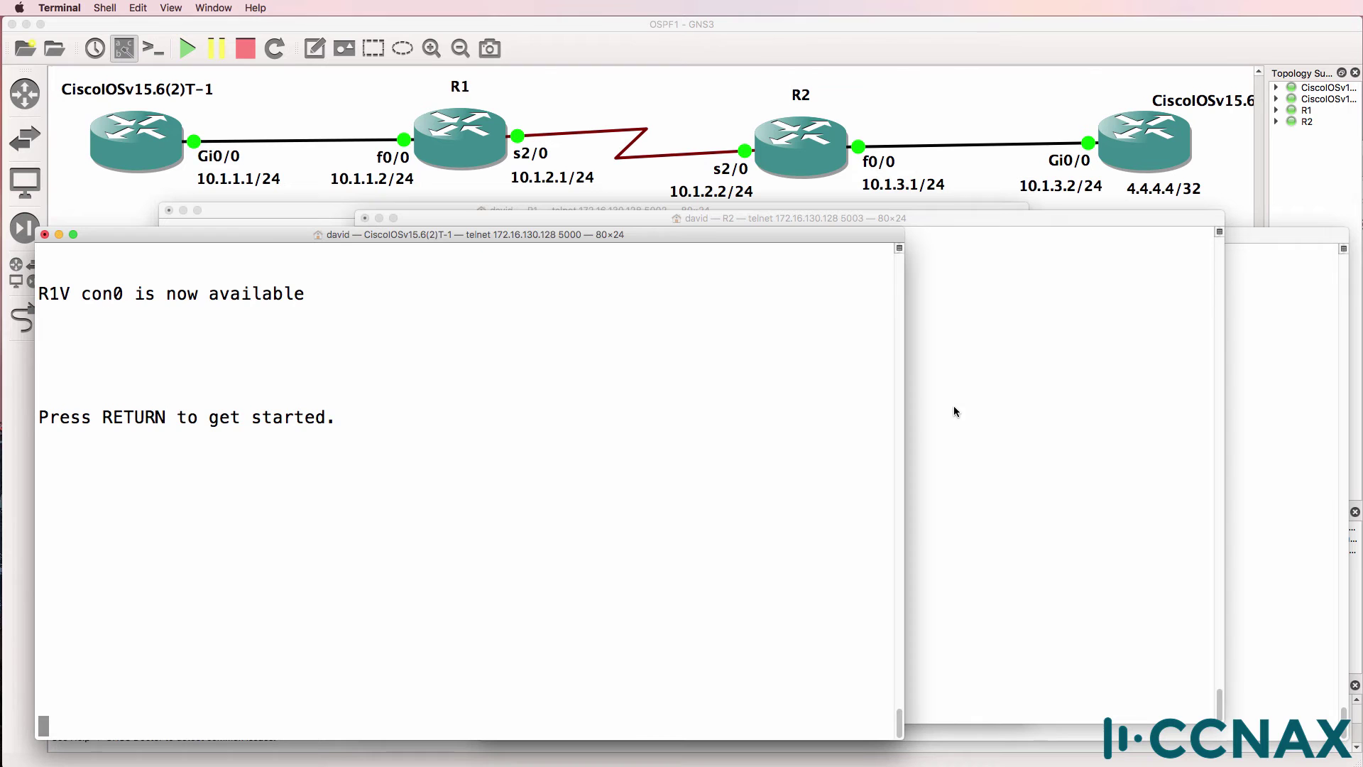
# Enter enable mode on R1V and ping 4.4.4.4; every attempt times out
pyautogui.press('Return')
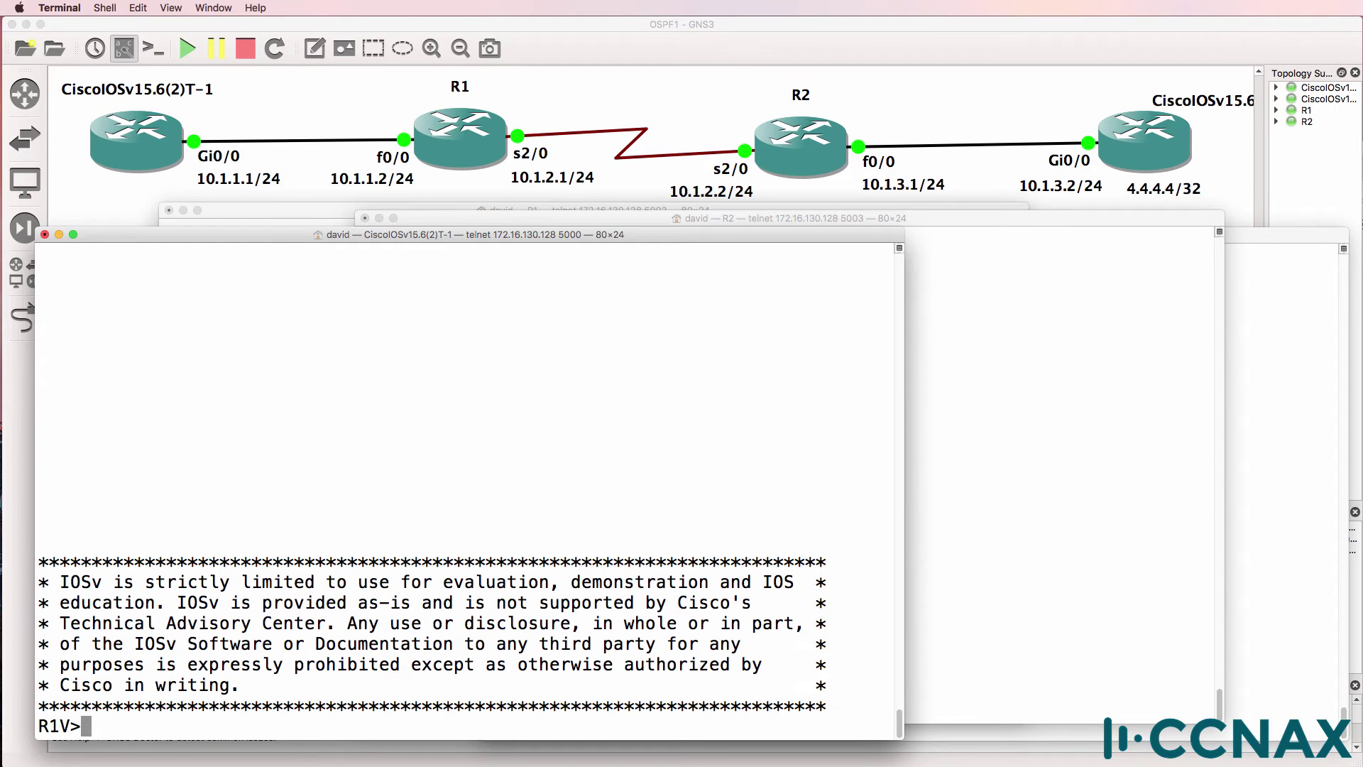
pyautogui.write('en')
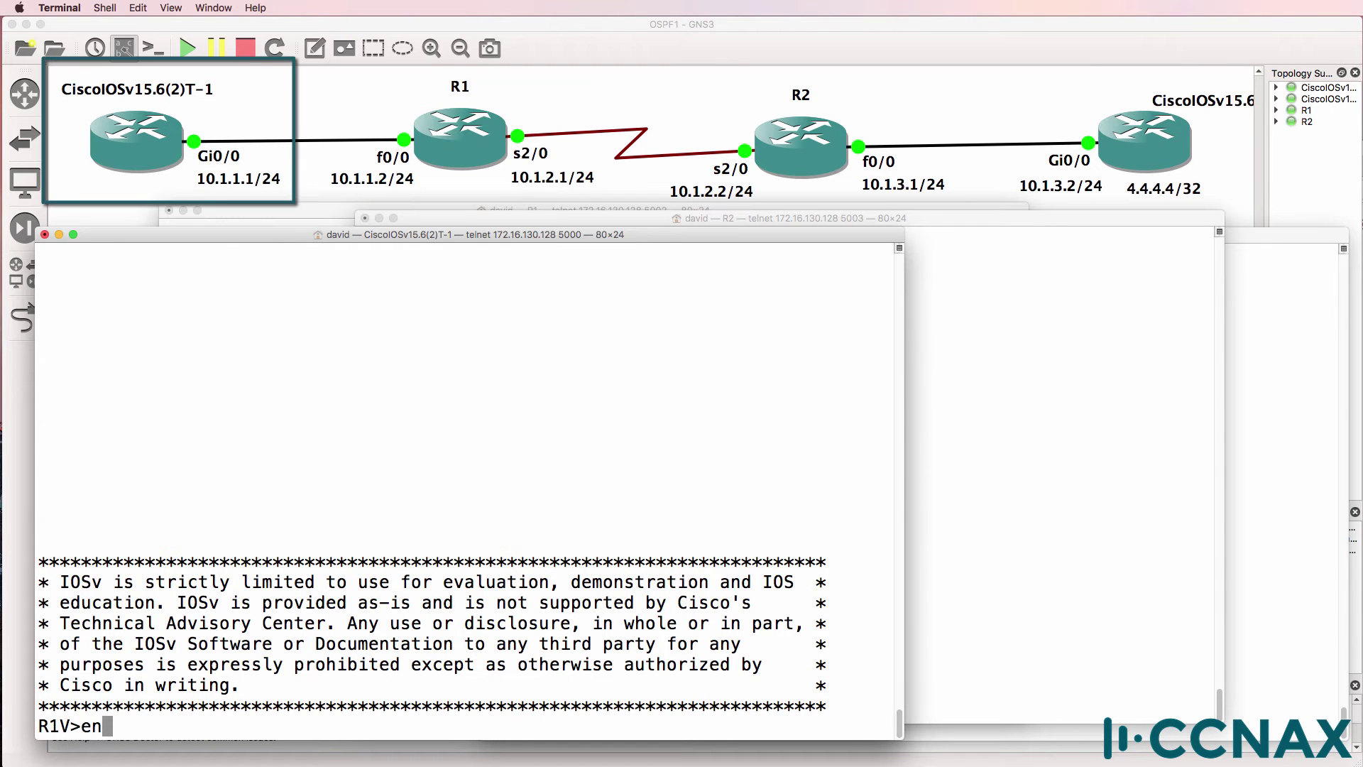
pyautogui.press('Return')
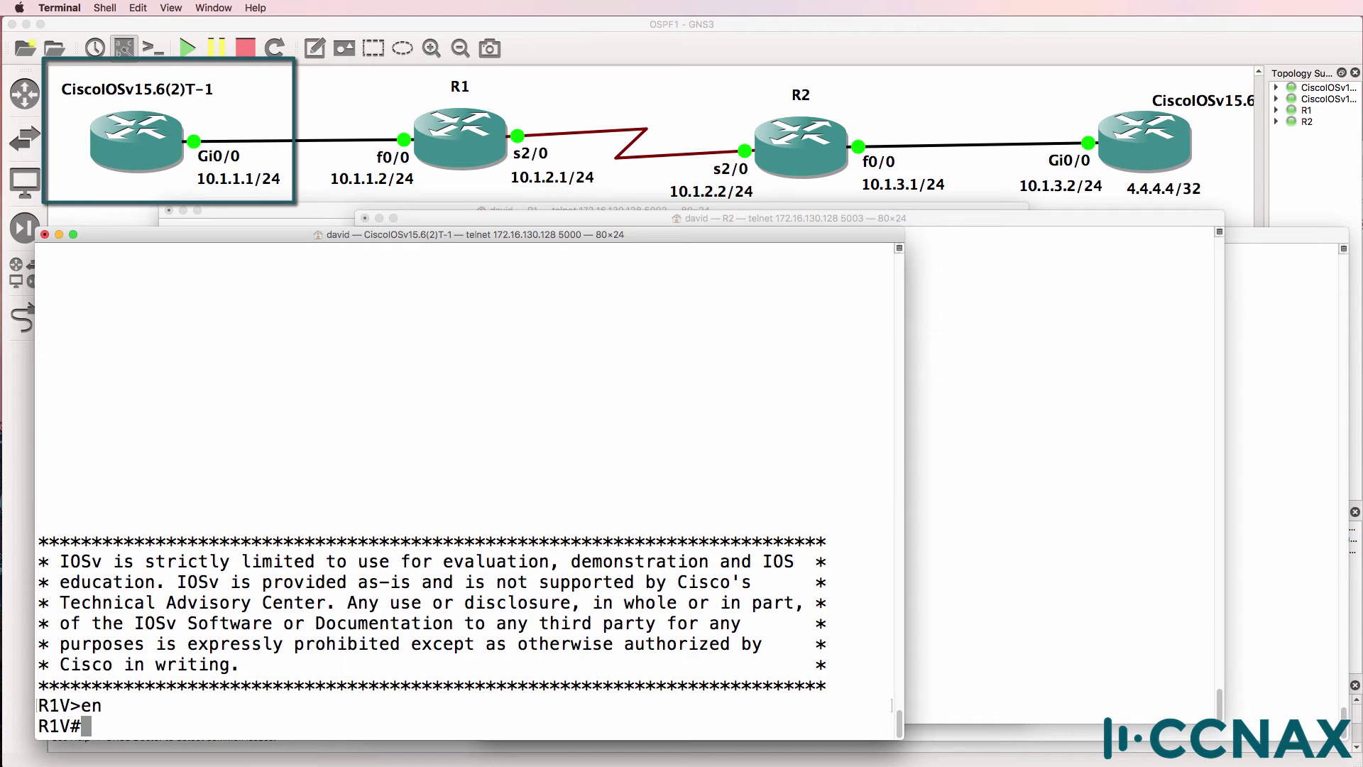
pyautogui.write('ping 4.4.4.4')
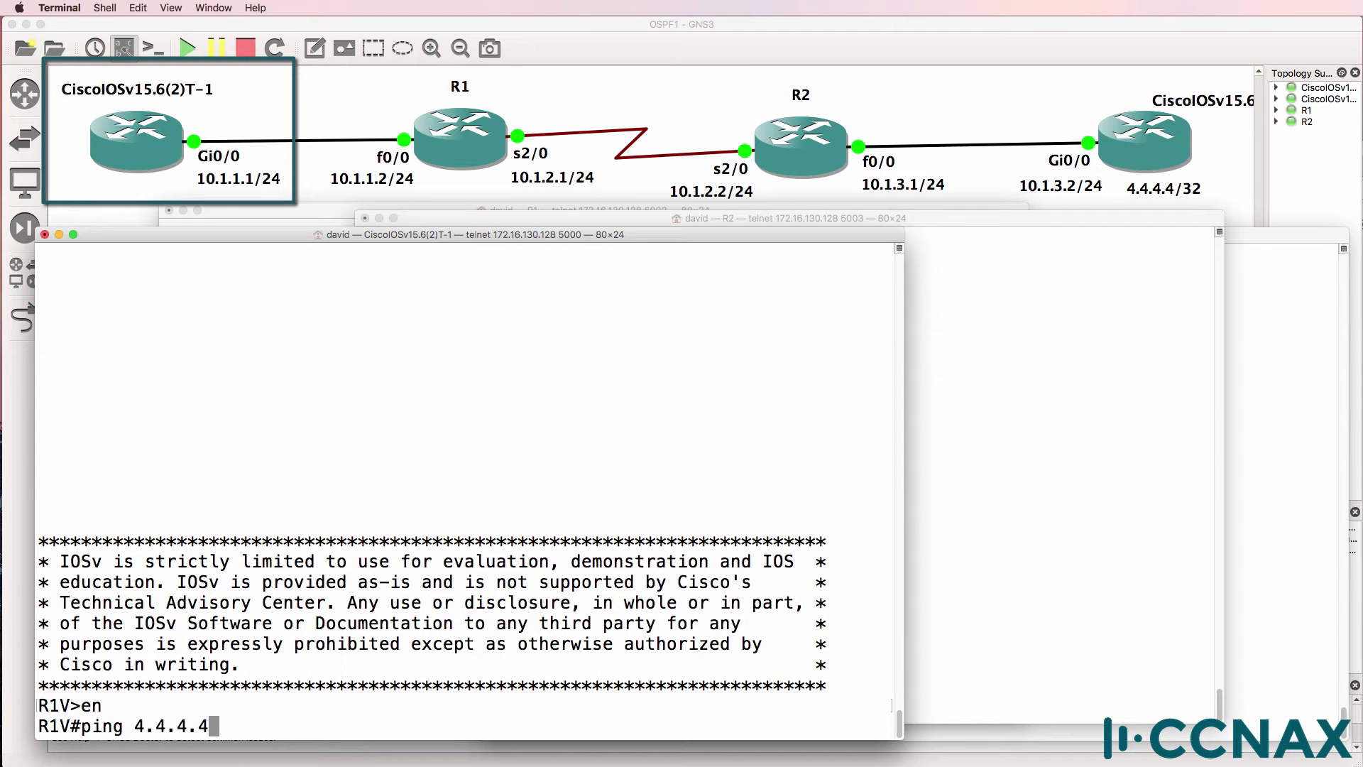
pyautogui.press('Return')
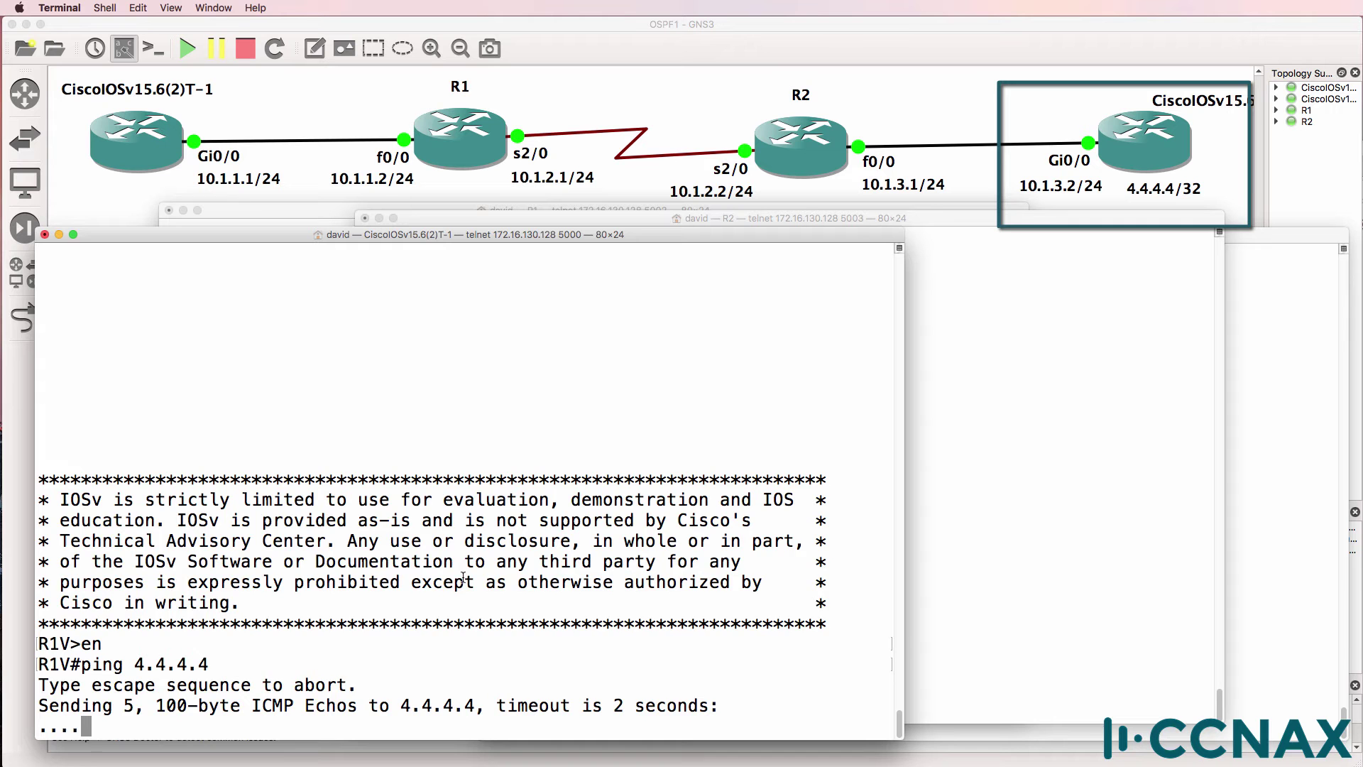
# Show R1V's routing table, which holds only the two directly connected routes
pyautogui.write('sh ip route')
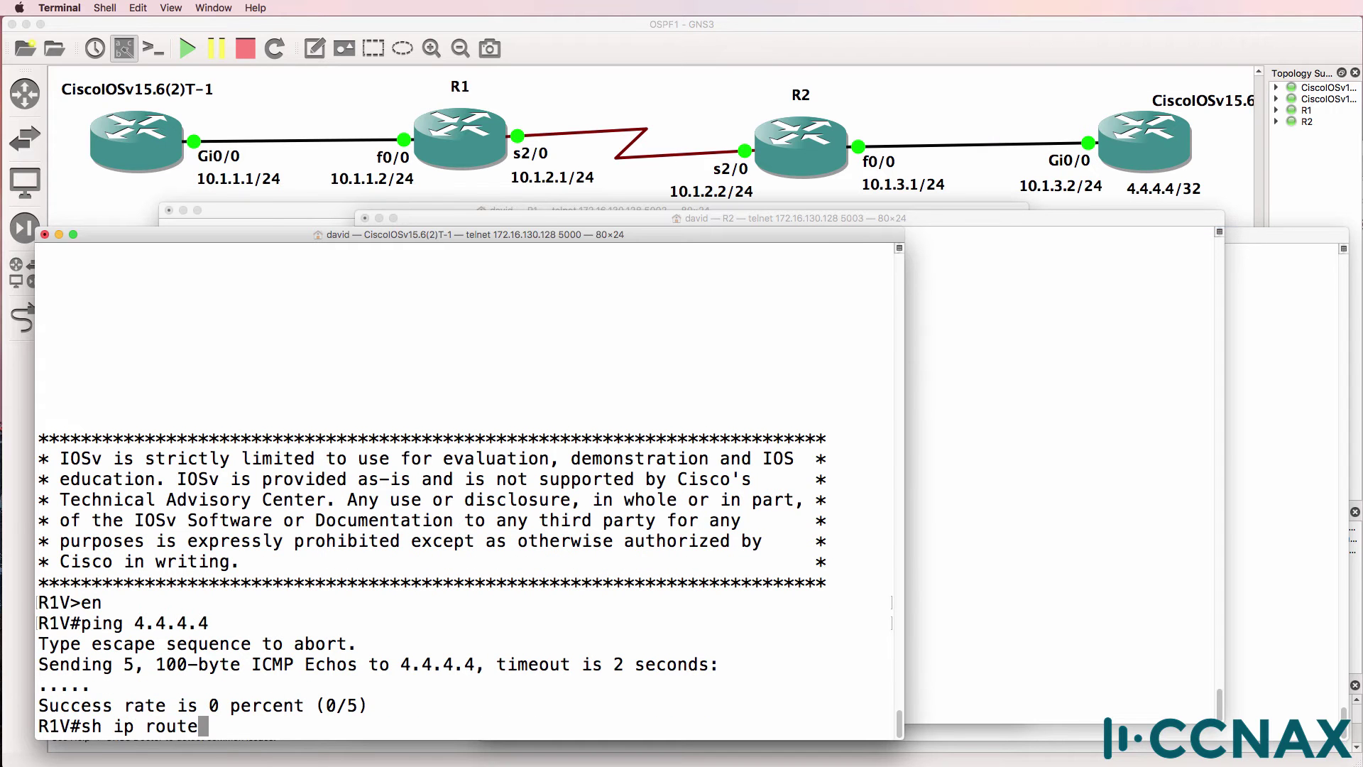
pyautogui.press('Return')
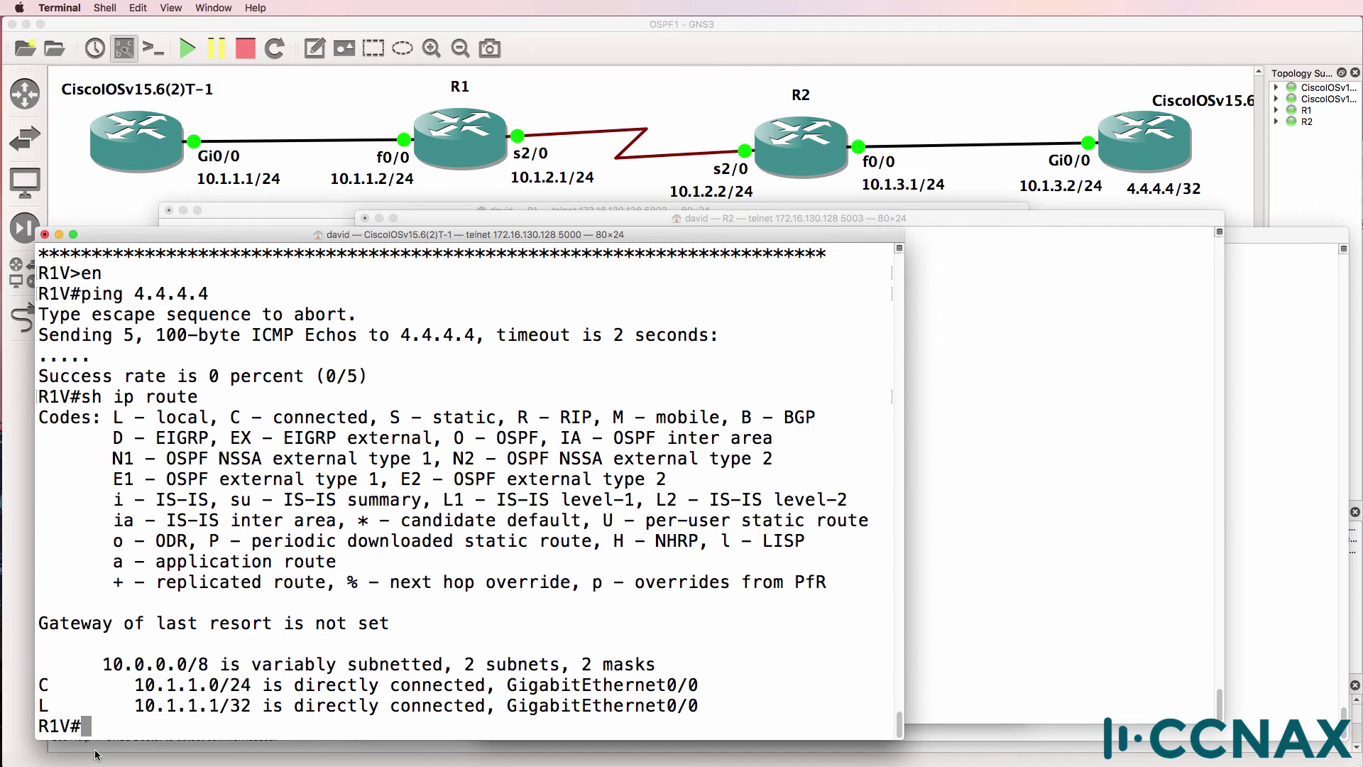
pyautogui.moveTo(43, 643); pyautogui.dragTo(1013, 719)
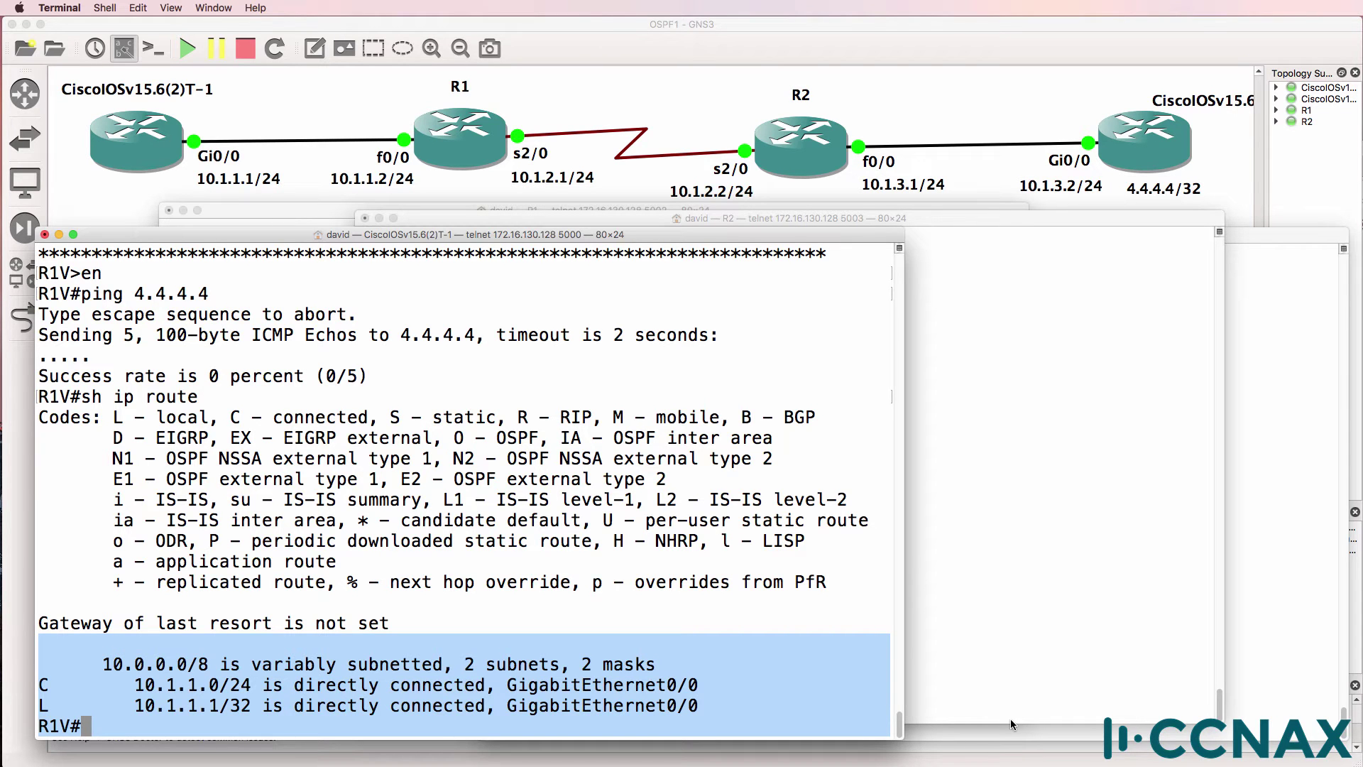
# Show R1V's routing protocol summary: OSPF 1 routing for 0.0.0.0 in area 0
pyautogui.write('sh i')
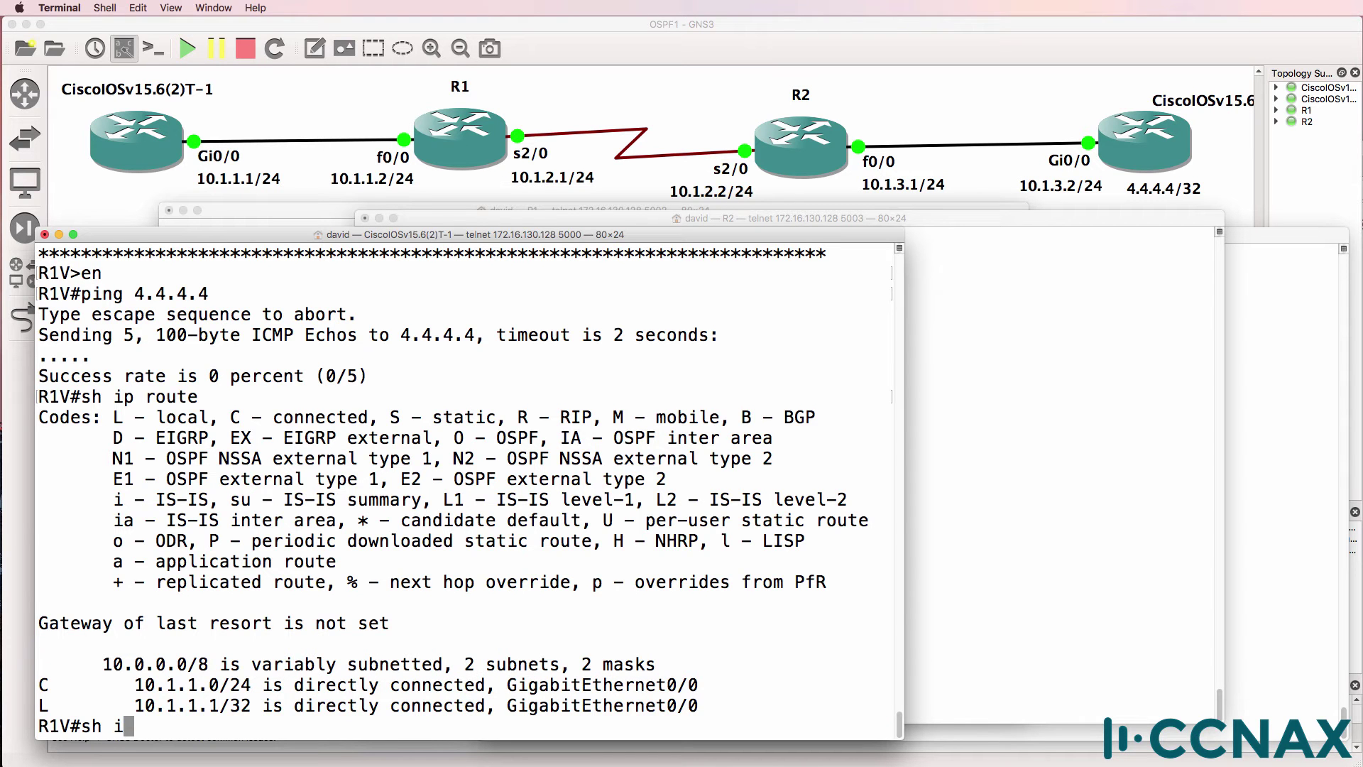
pyautogui.write('p prot')
pyautogui.press('Return')
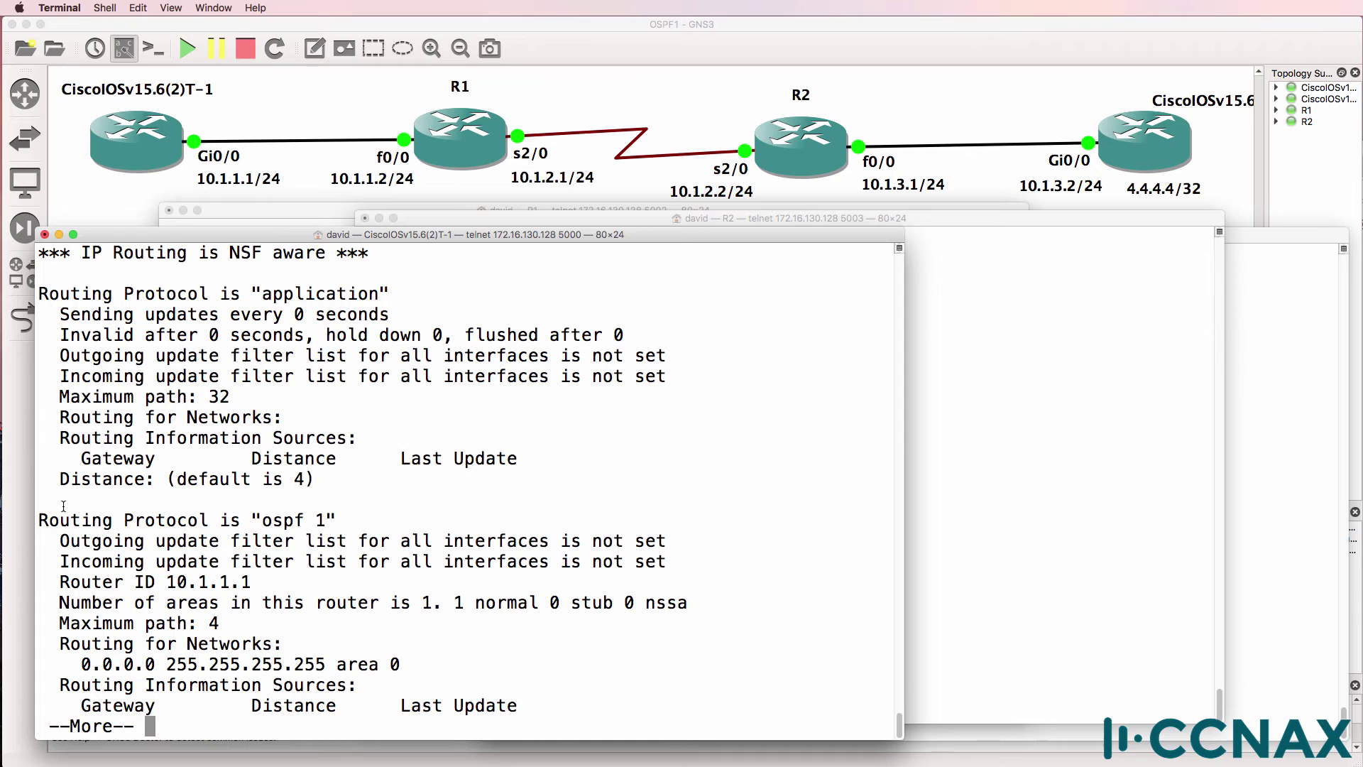
pyautogui.moveTo(63, 506); pyautogui.dragTo(348, 561)
pyautogui.click(283, 534)
pyautogui.press('space')
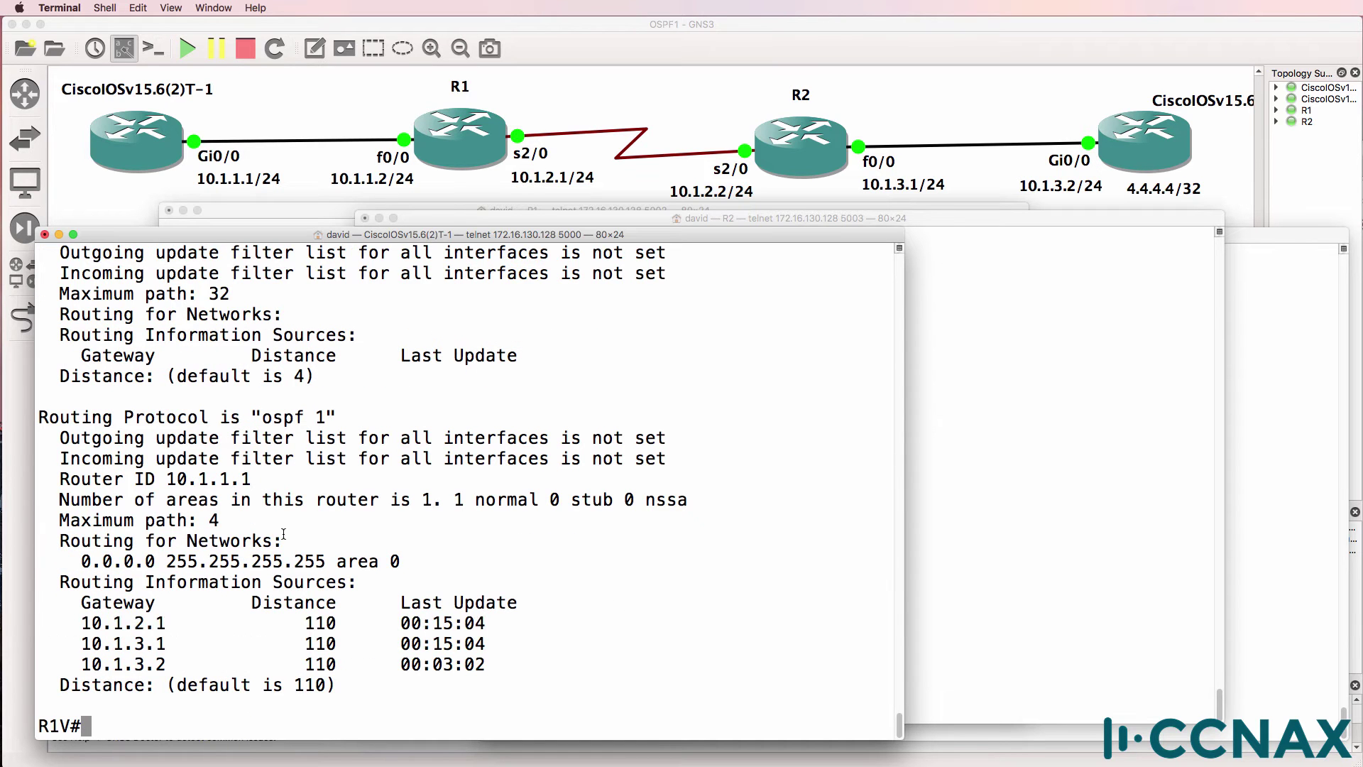
pyautogui.moveTo(49, 541); pyautogui.dragTo(407, 571)
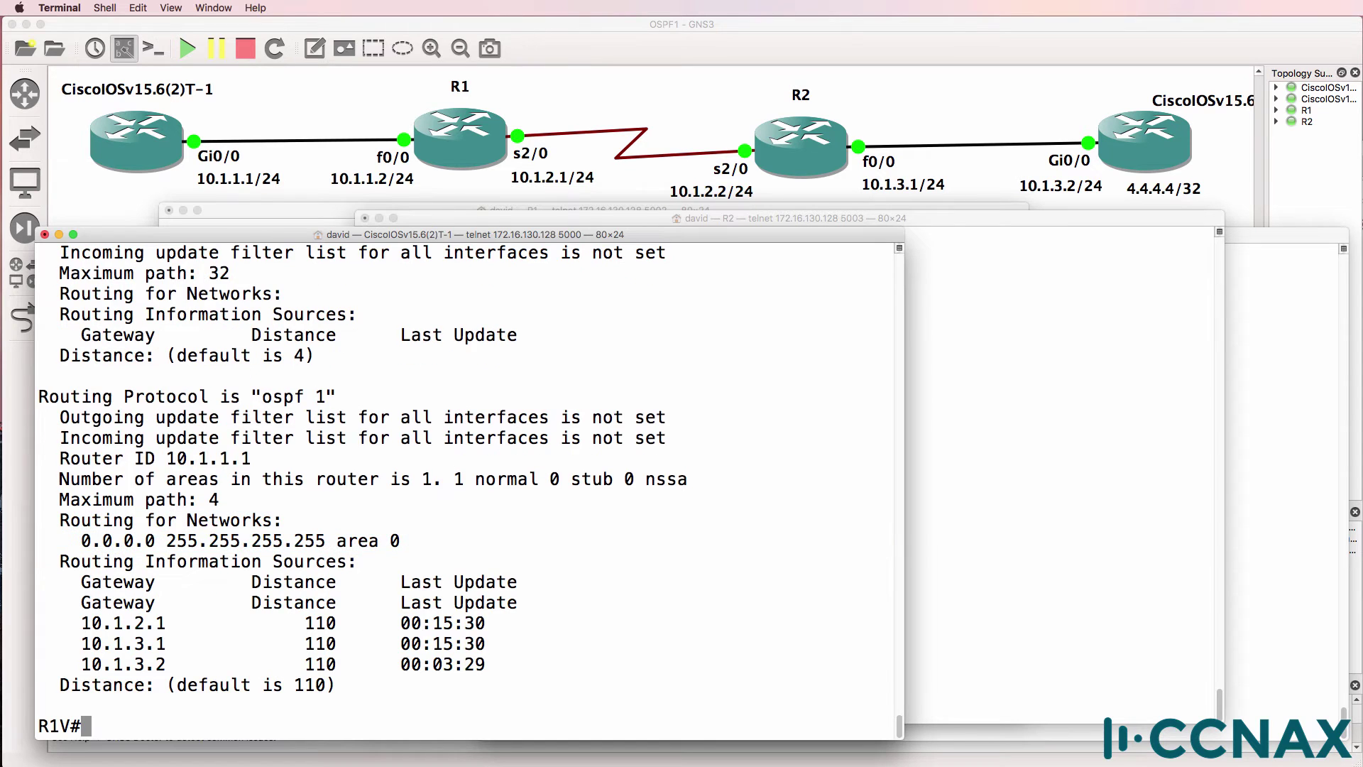
# List R1V's OSPF neighbours: 10.1.2.1 in FULL/DR state
pyautogui.write('sh ip ospf nei')
pyautogui.press('Return')
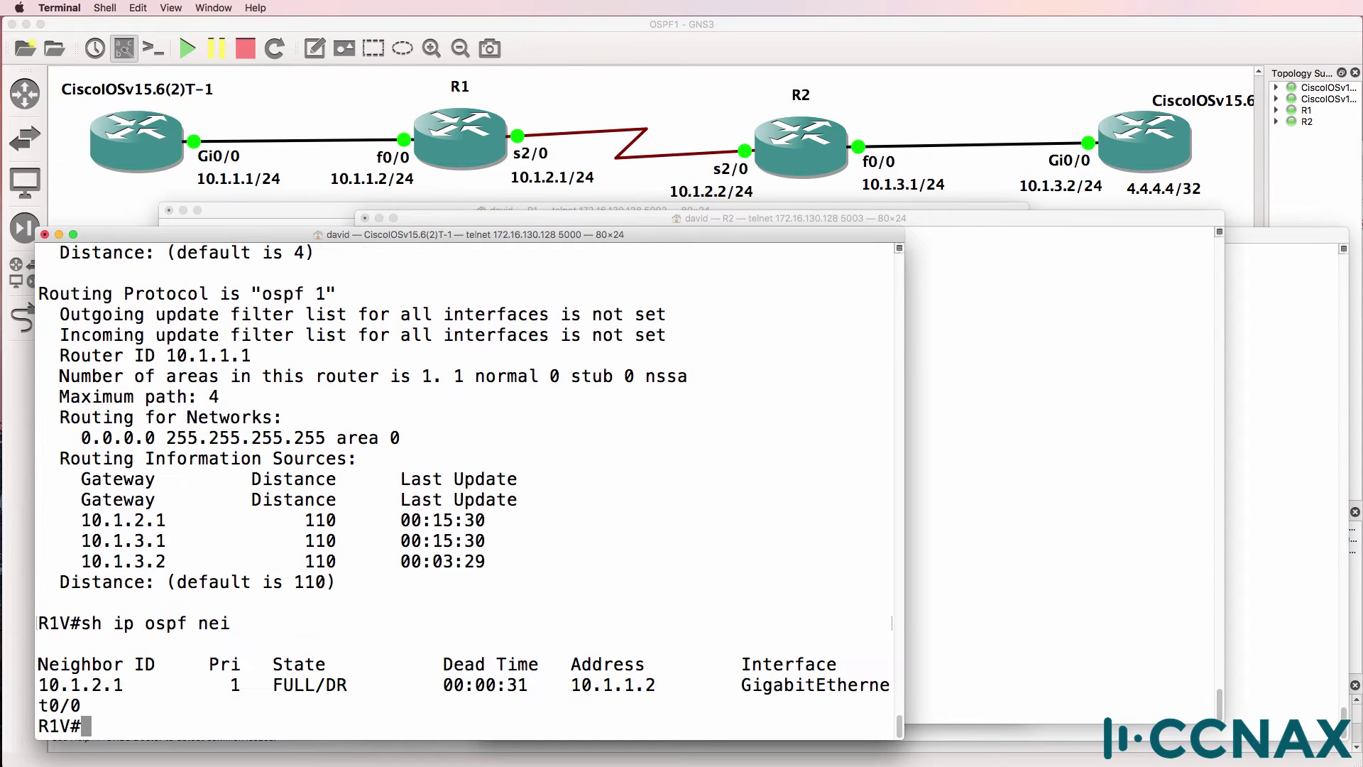
pyautogui.moveTo(263, 684); pyautogui.dragTo(375, 683)
pyautogui.moveTo(134, 685); pyautogui.dragTo(24, 686)
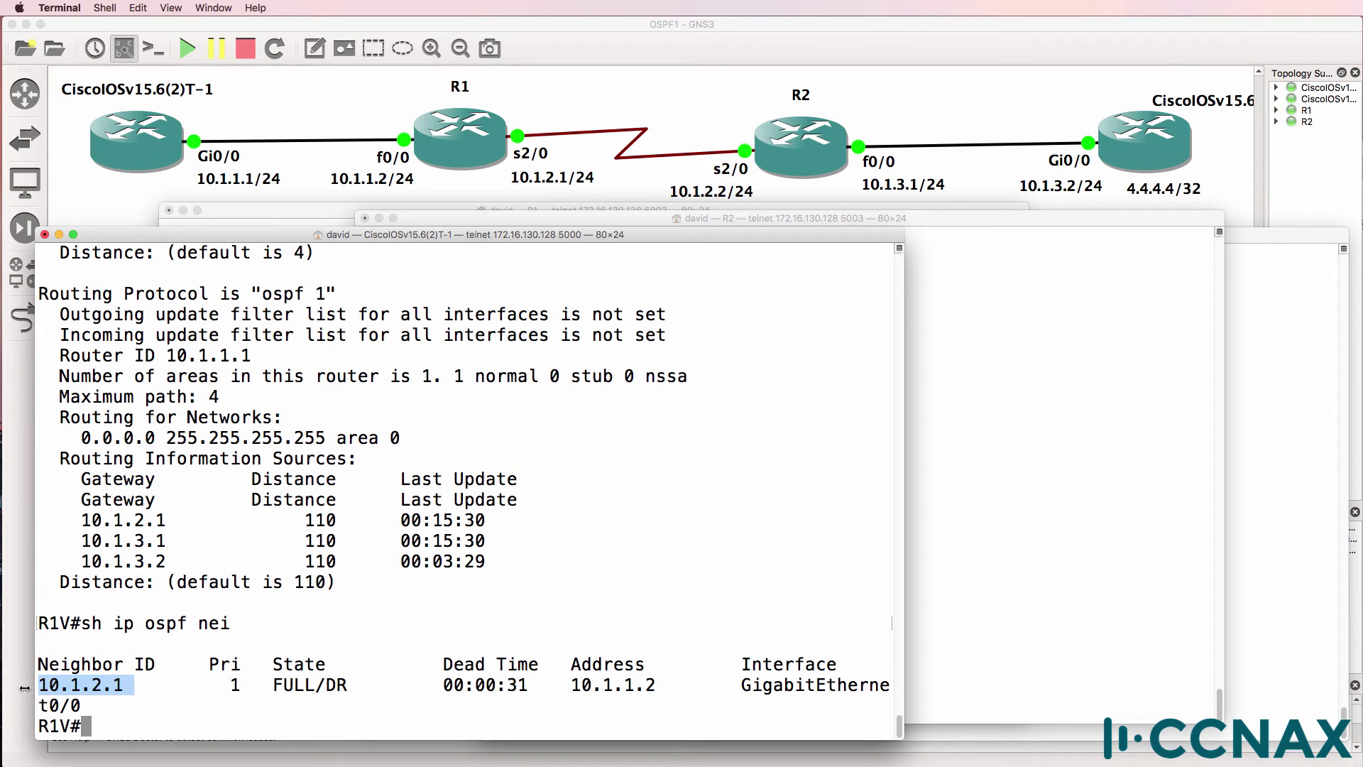
# Open R1's console and list its OSPF neighbours: 10.1.1.1 FULL/BDR on FastEthernet0/0
pyautogui.doubleClick(466, 137)
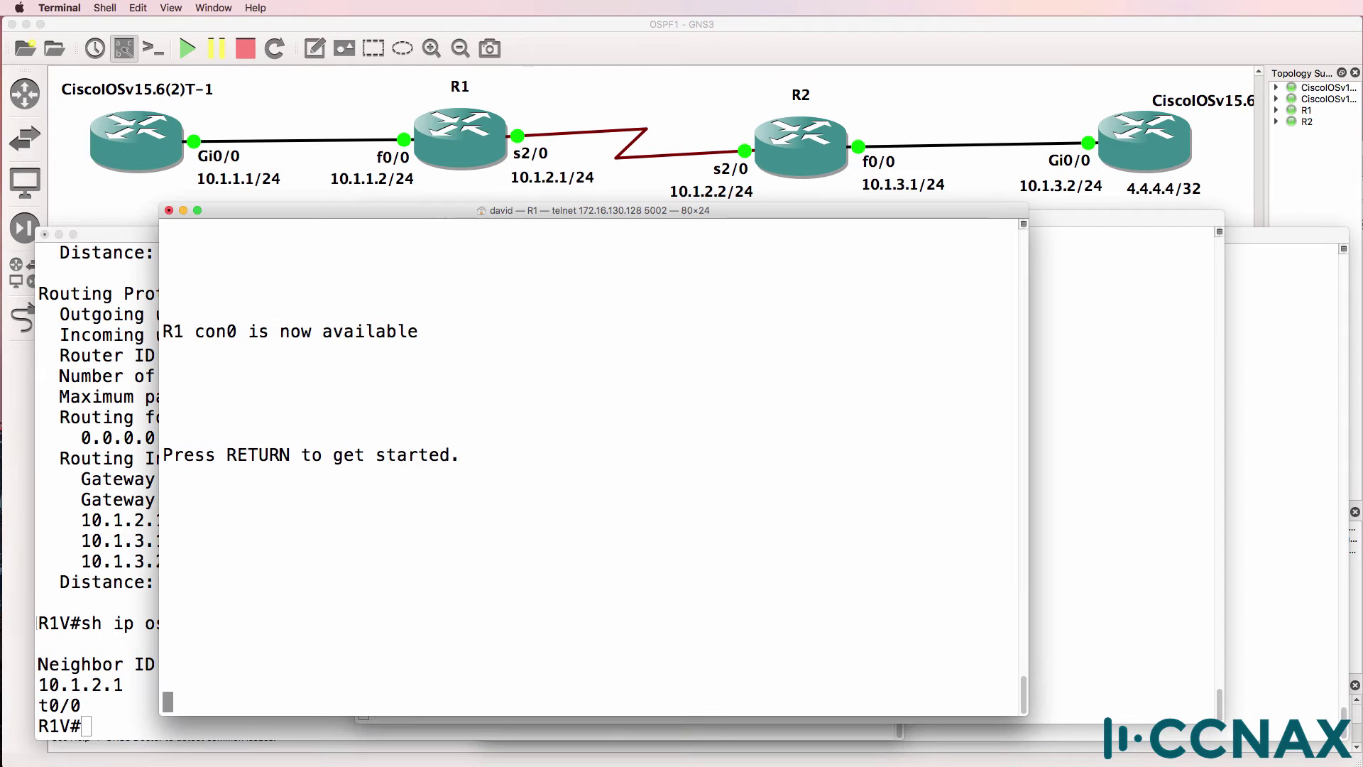
pyautogui.press('Return')
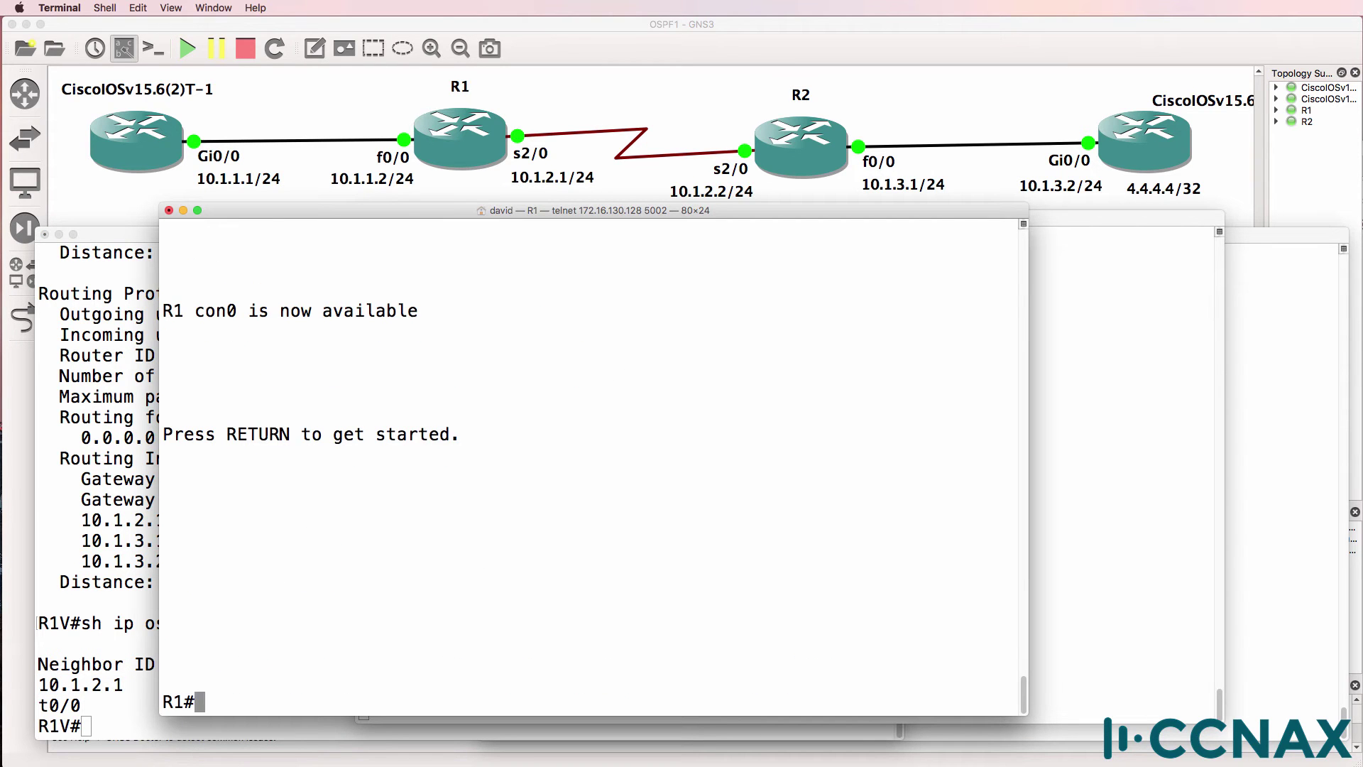
pyautogui.write('sh ip ospf nei')
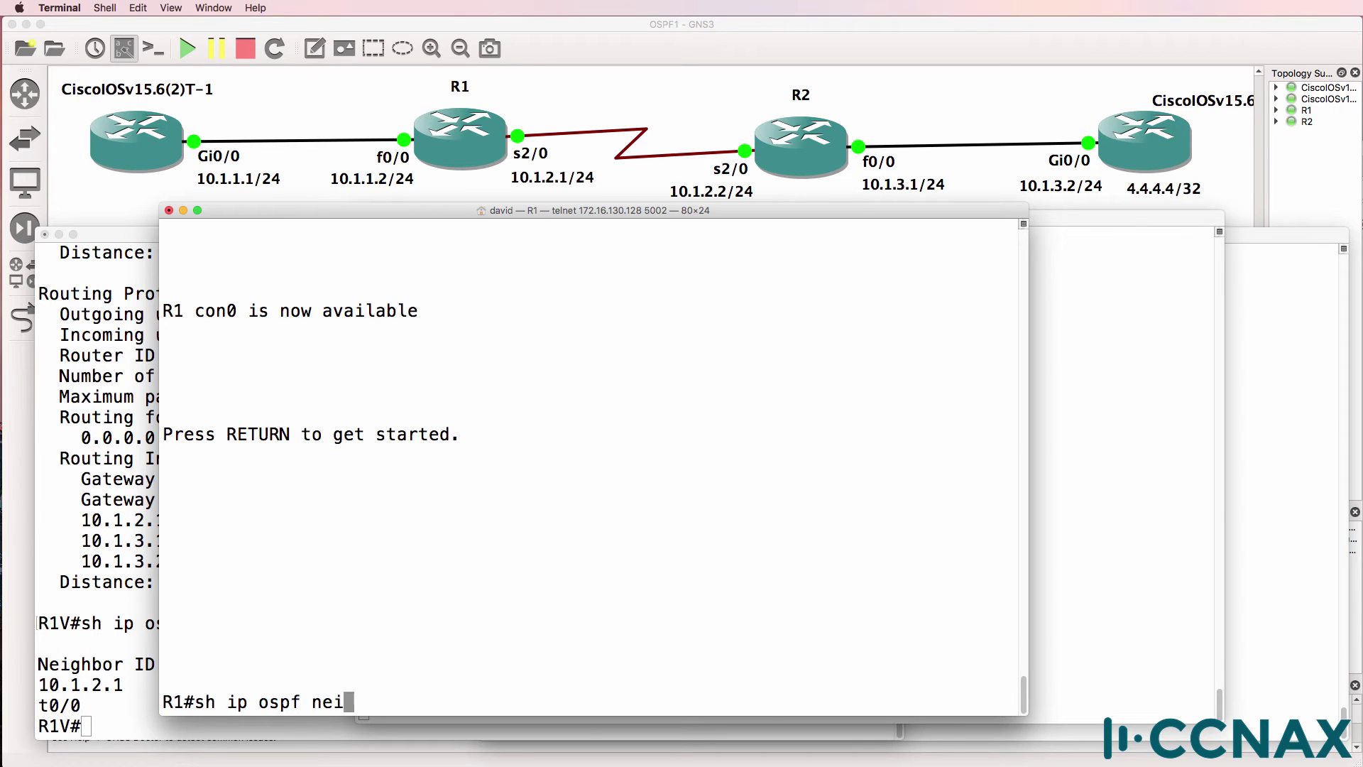
pyautogui.press('Return')
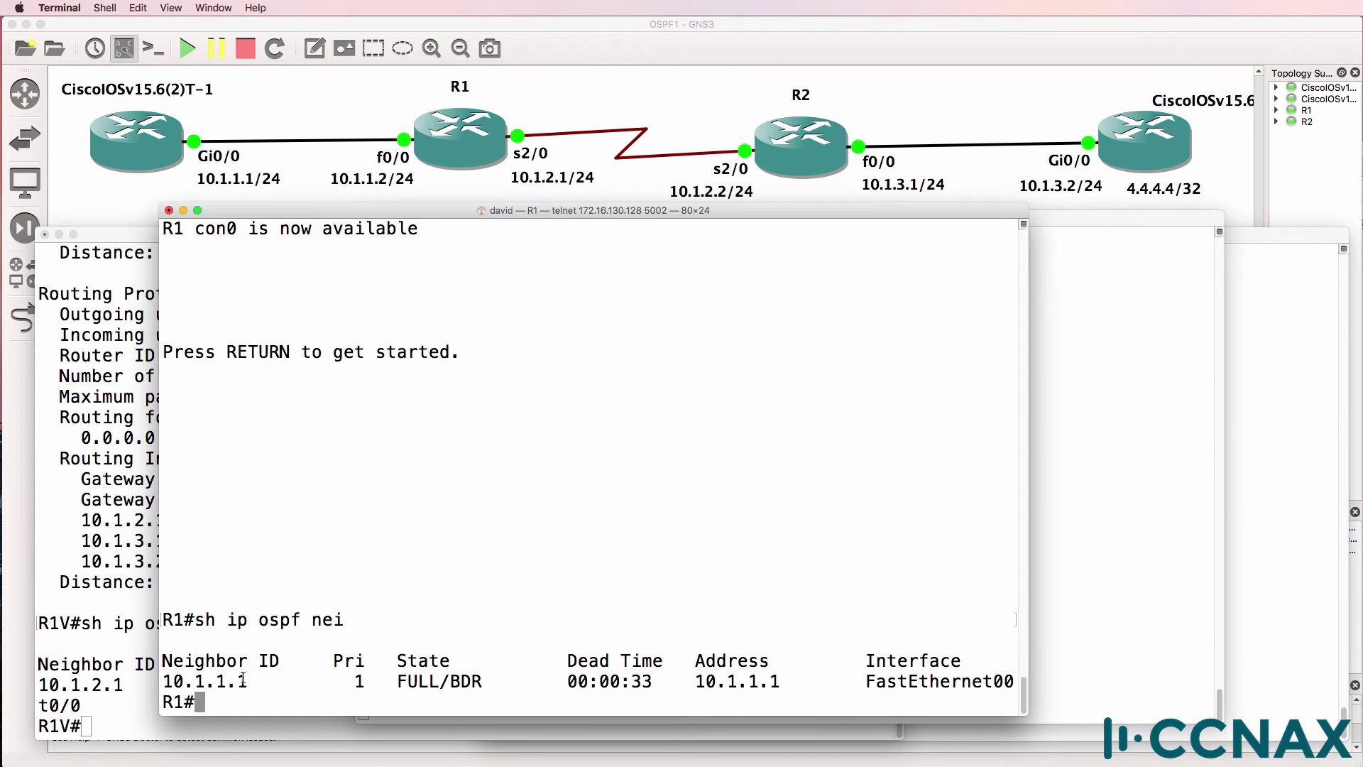
pyautogui.moveTo(243, 678); pyautogui.dragTo(171, 676)
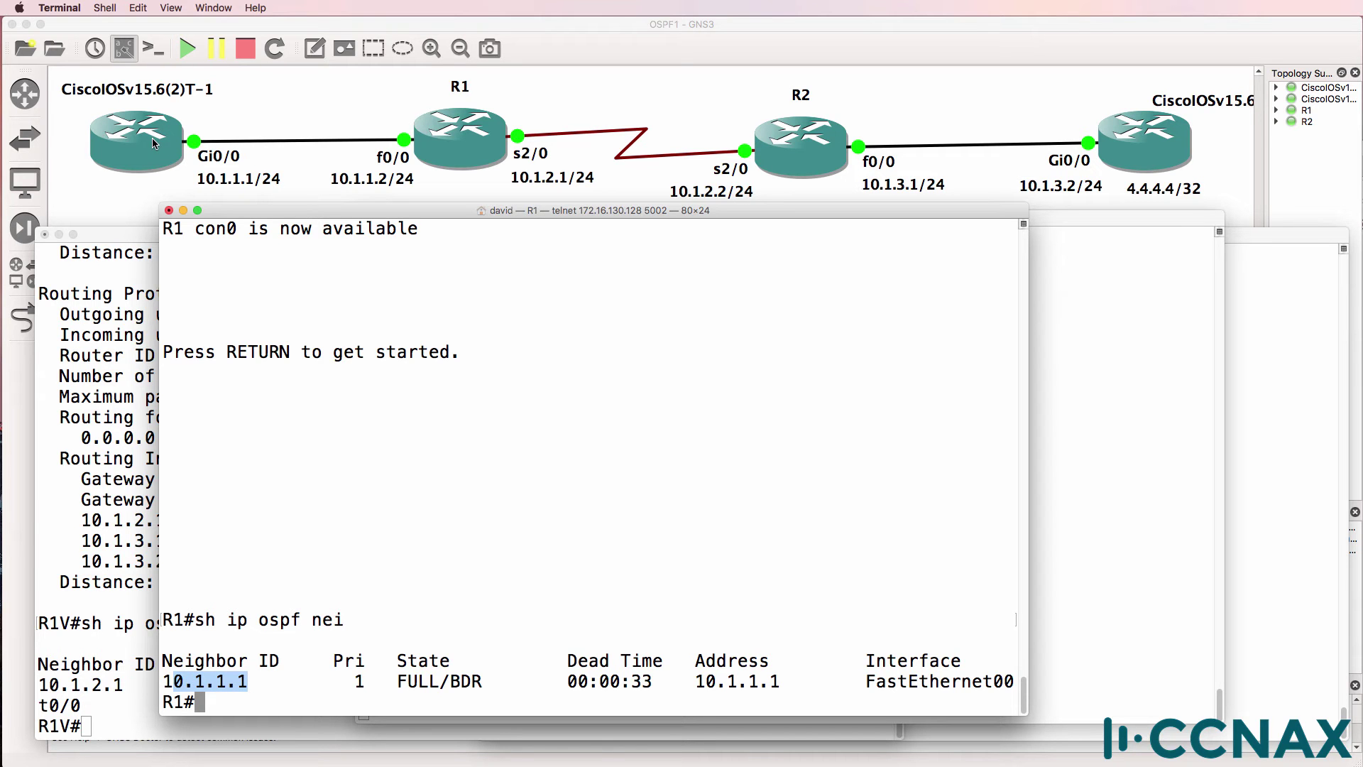
pyautogui.moveTo(863, 680); pyautogui.dragTo(1044, 681)
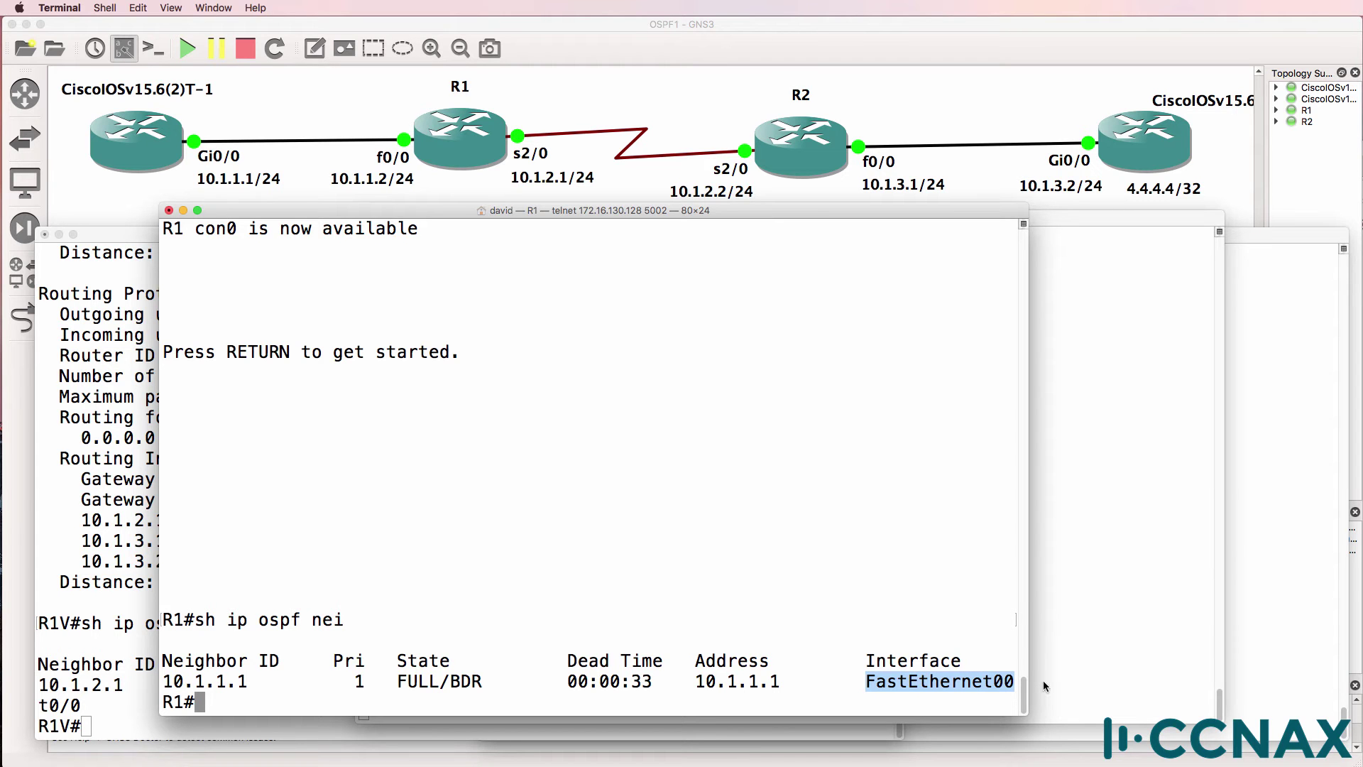
# Show R1's routing protocol summary: OSPF 1 routing for 0.0.0.0 in area 0
pyautogui.write('sh ip os')
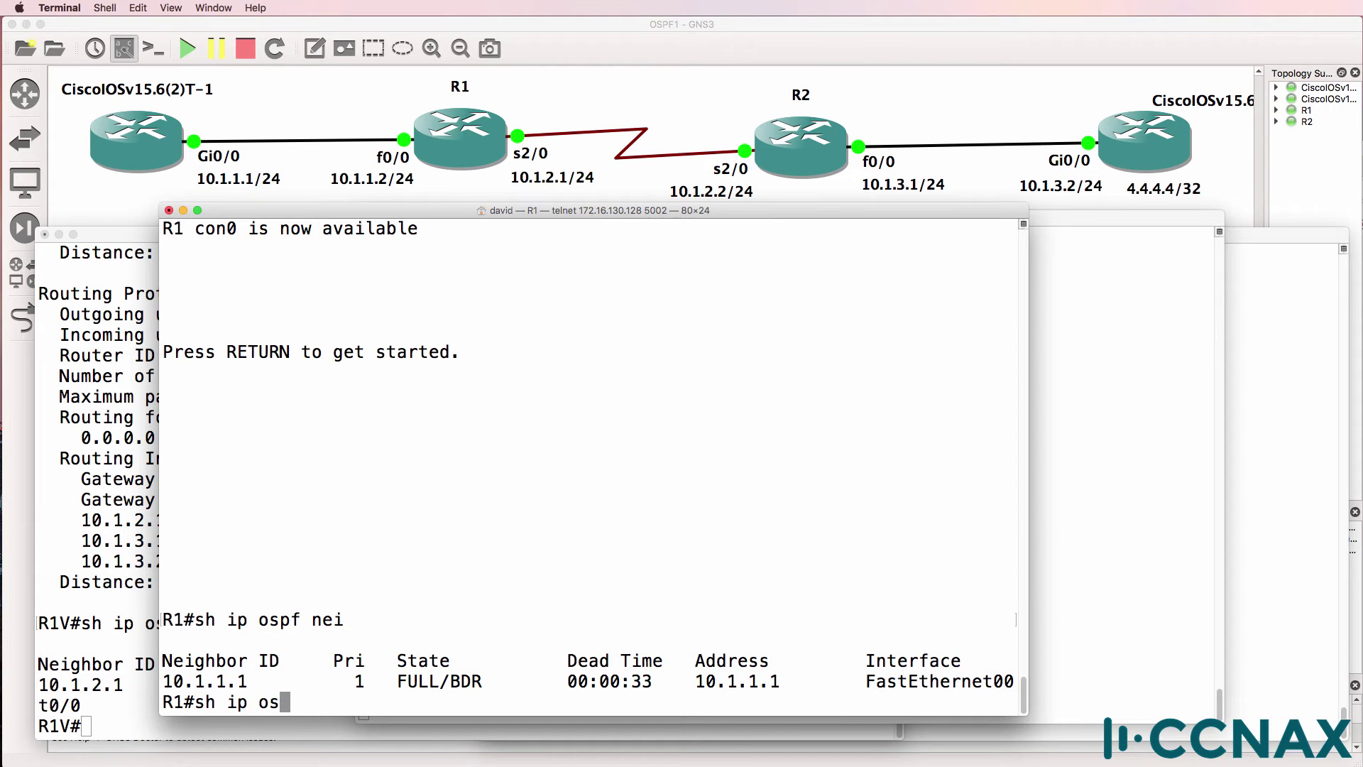
pyautogui.press('BackSpace')
pyautogui.press('BackSpace')
pyautogui.write('prot')
pyautogui.press('Return')
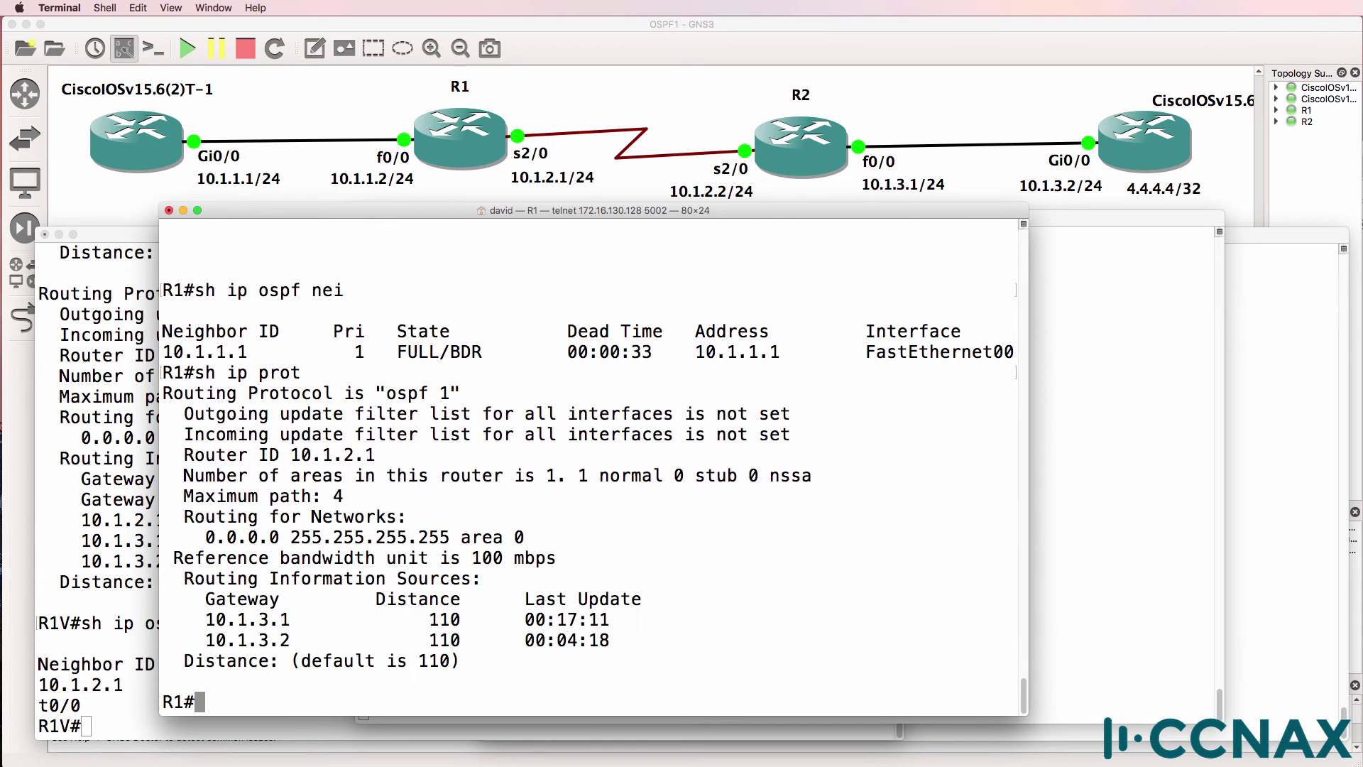
pyautogui.moveTo(185, 374); pyautogui.dragTo(590, 418)
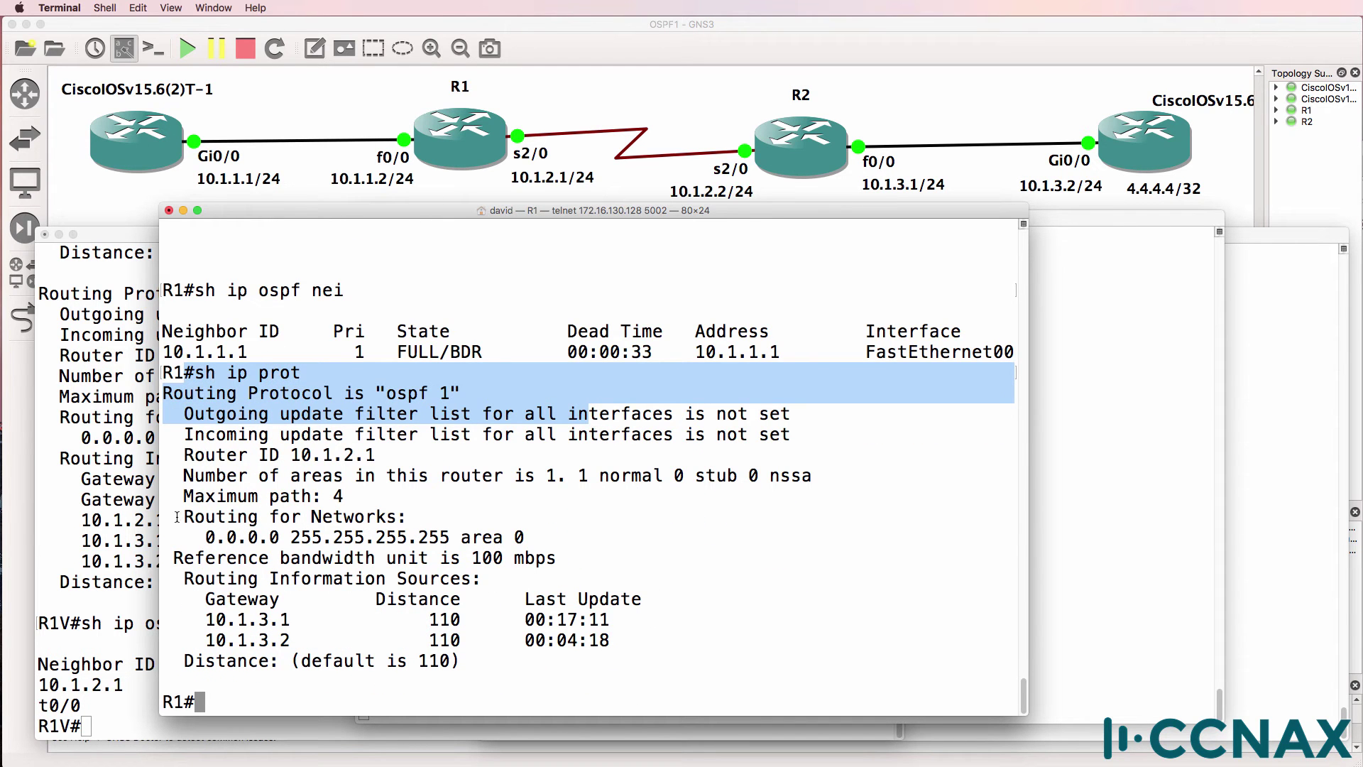
pyautogui.moveTo(179, 517); pyautogui.dragTo(547, 532)
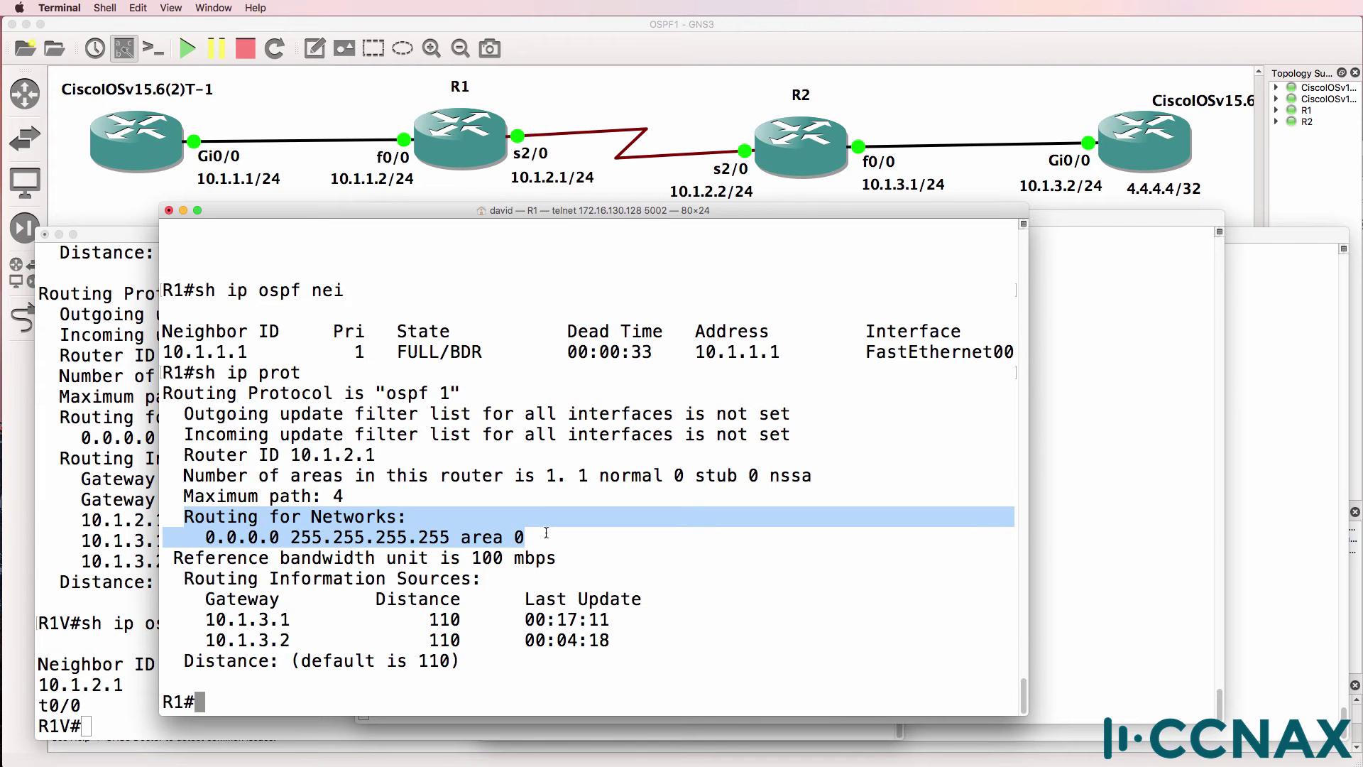
# Show R1's OSPF interface summary, where Se2/0 is in DOWN state with 0 neighbours
pyautogui.write('sh ip ospf int br')
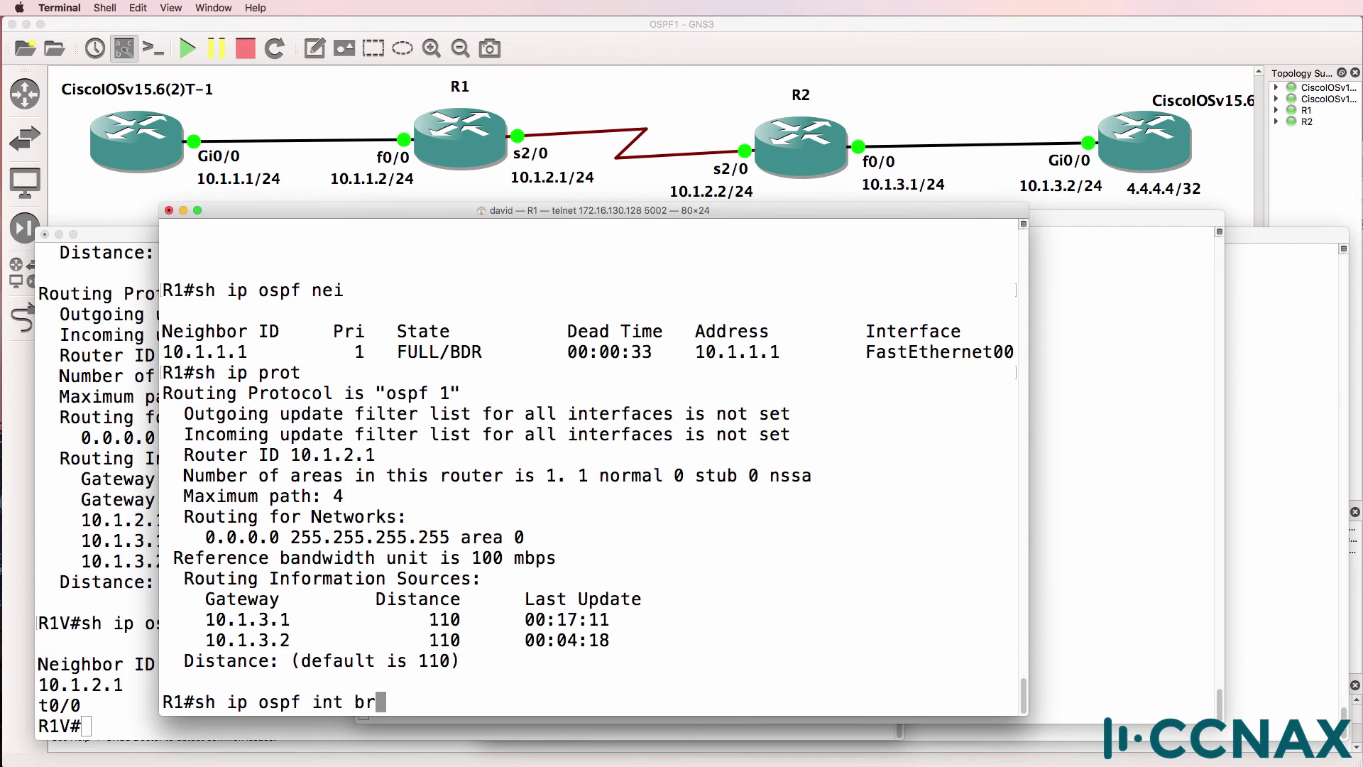
pyautogui.press('Tab')
pyautogui.press('Return')
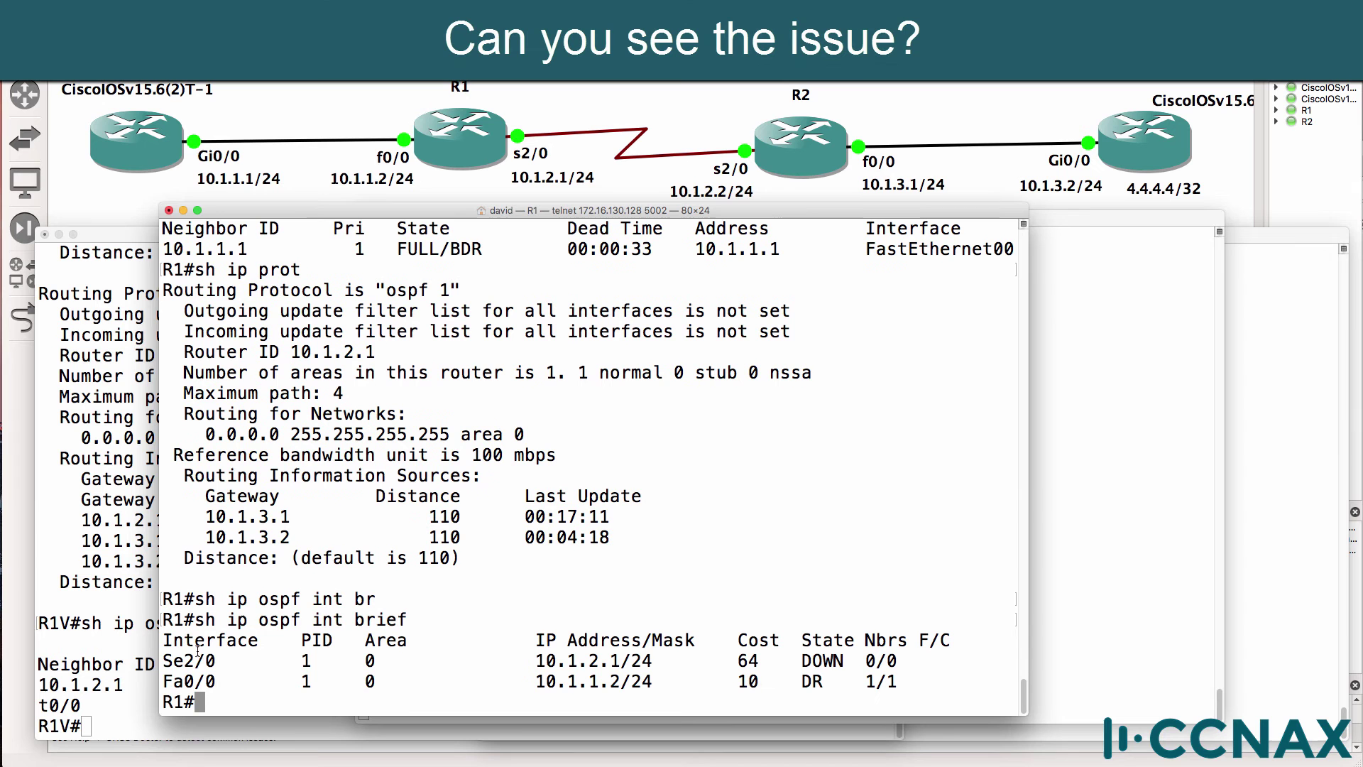
pyautogui.moveTo(166, 661); pyautogui.dragTo(943, 684)
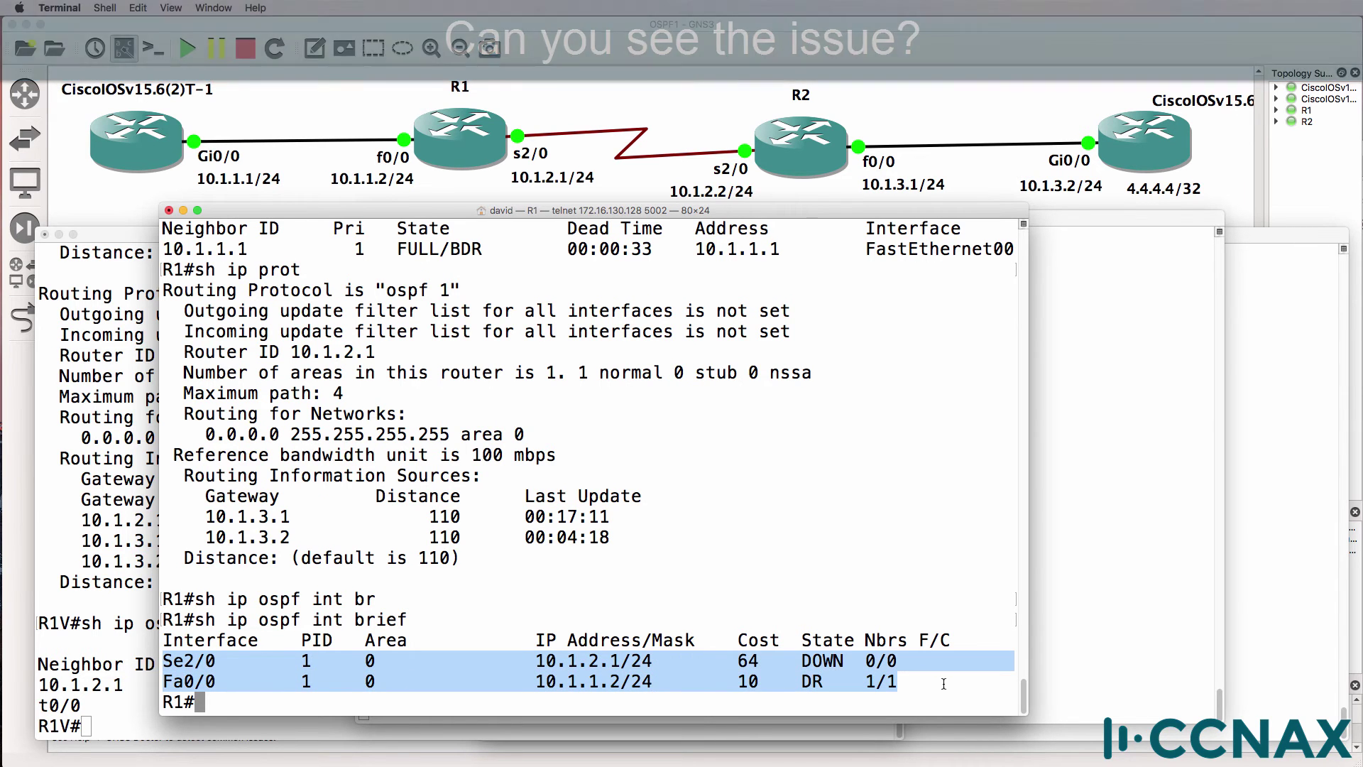
pyautogui.click(944, 683)
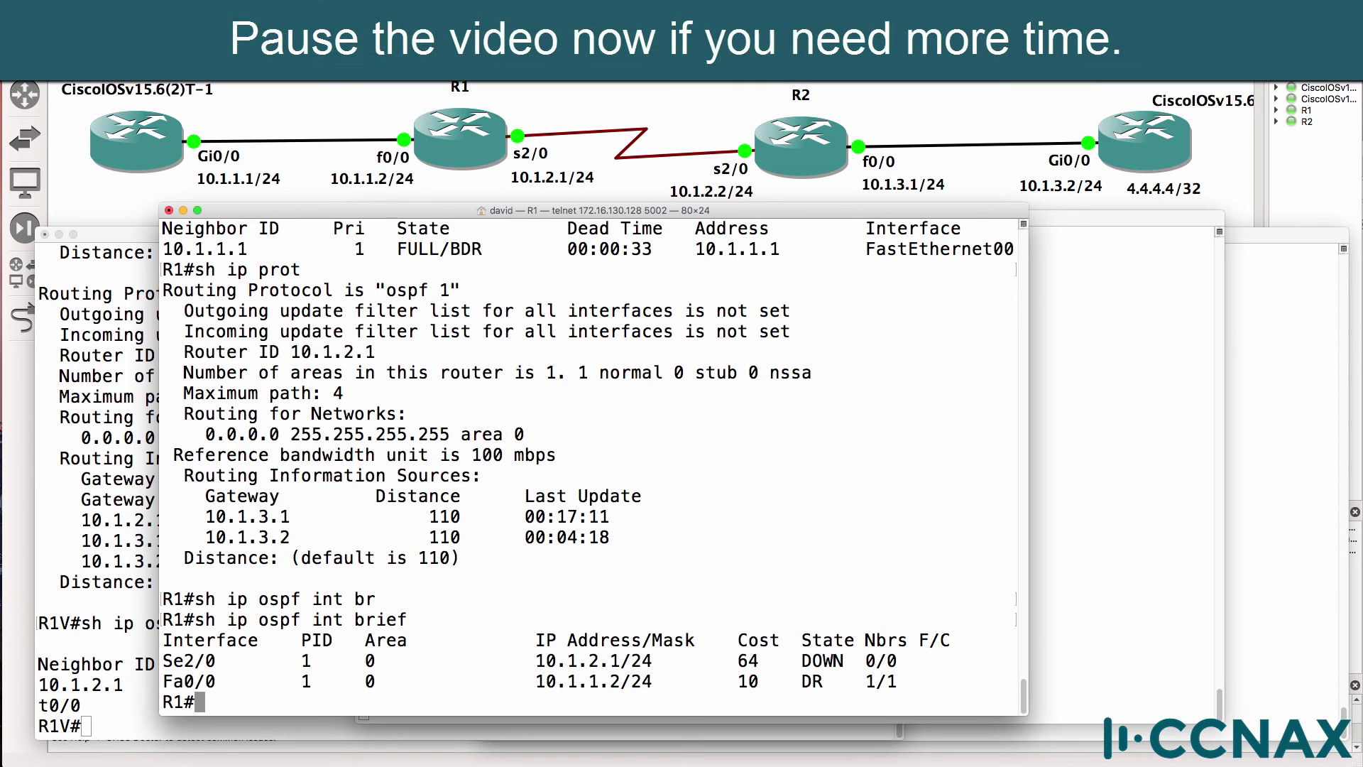
pyautogui.moveTo(226, 682); pyautogui.dragTo(153, 658)
pyautogui.moveTo(803, 661); pyautogui.dragTo(843, 660)
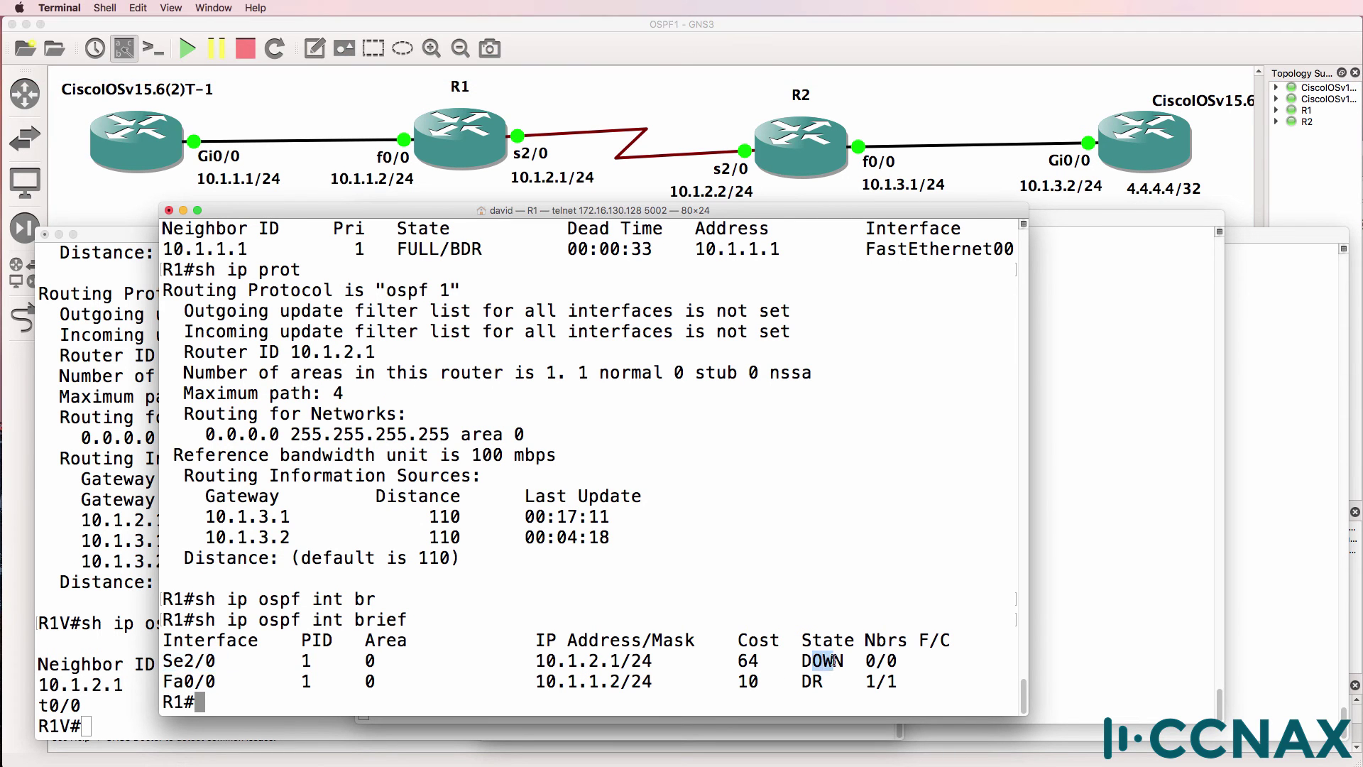
pyautogui.click(771, 658)
# Show R1's IP interface summary: Serial2/0 (10.1.2.1) is up/down
pyautogui.write('sh ip ')
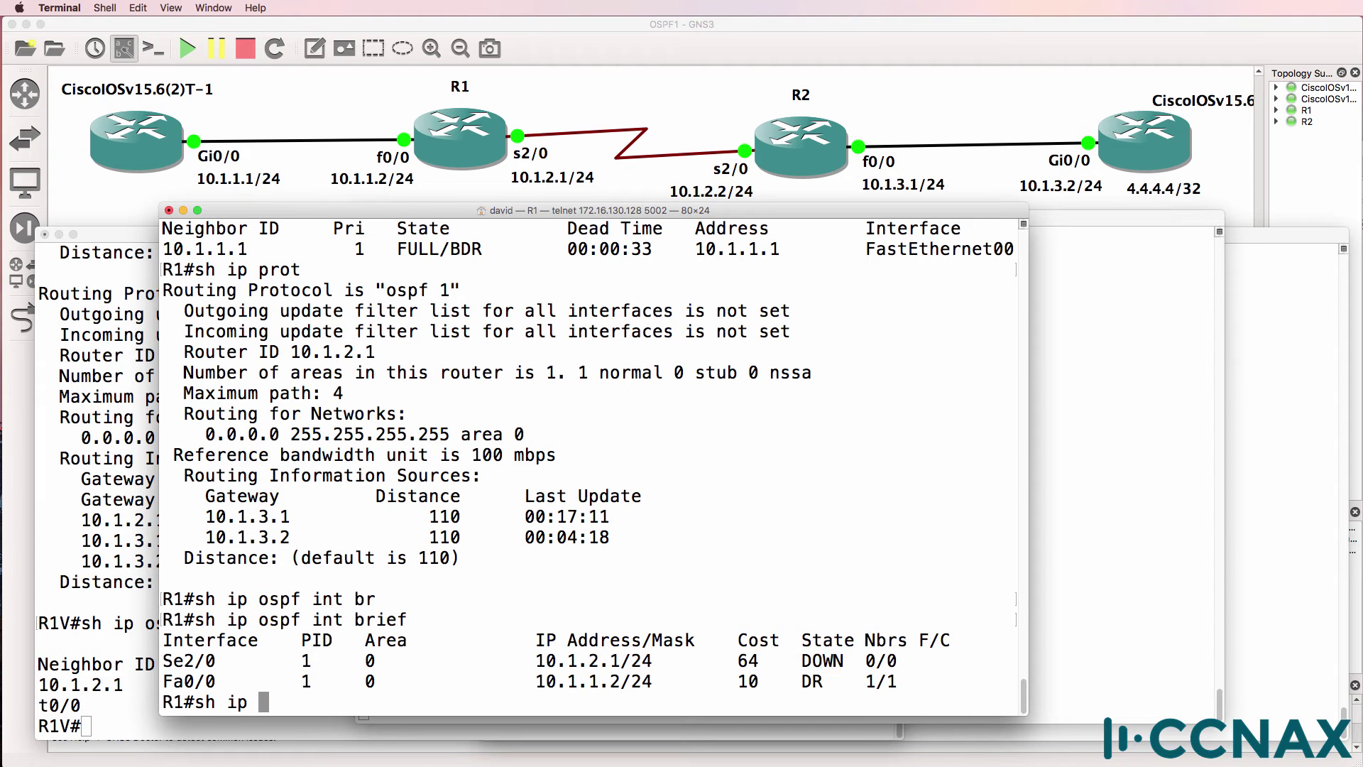
pyautogui.write('int brief')
pyautogui.press('Return')
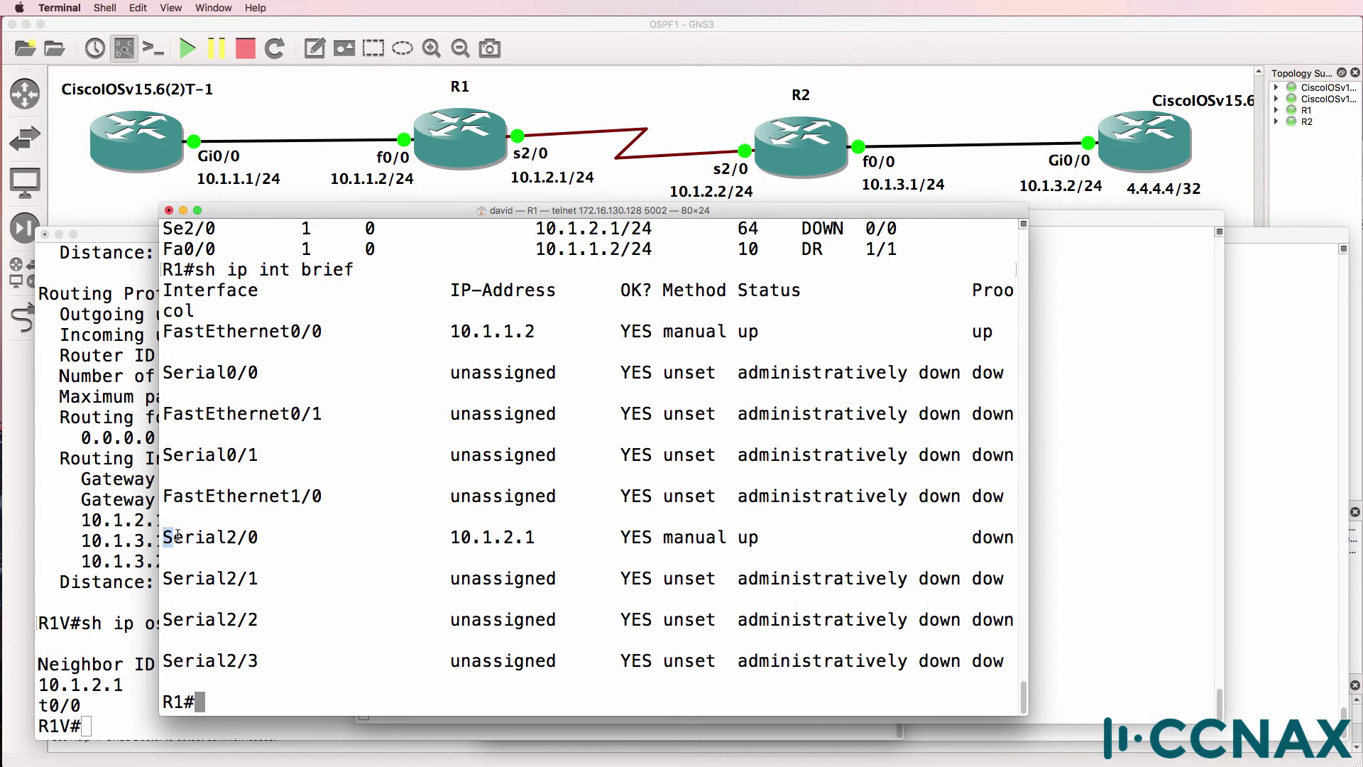
pyautogui.moveTo(164, 537); pyautogui.dragTo(1022, 541)
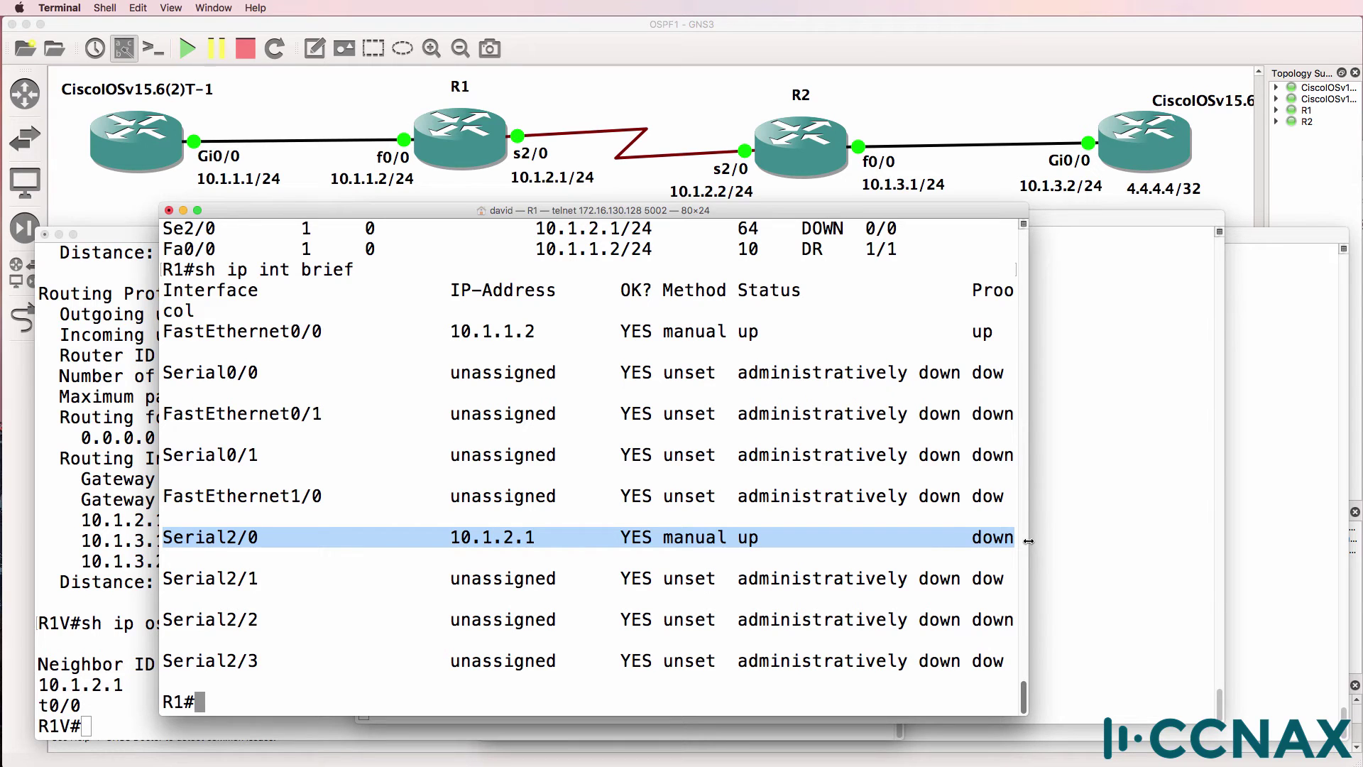
# Show R1's Serial2/0 running config: ip address 10.1.2.1 255.255.255.0, status up
pyautogui.write('sh run int s')
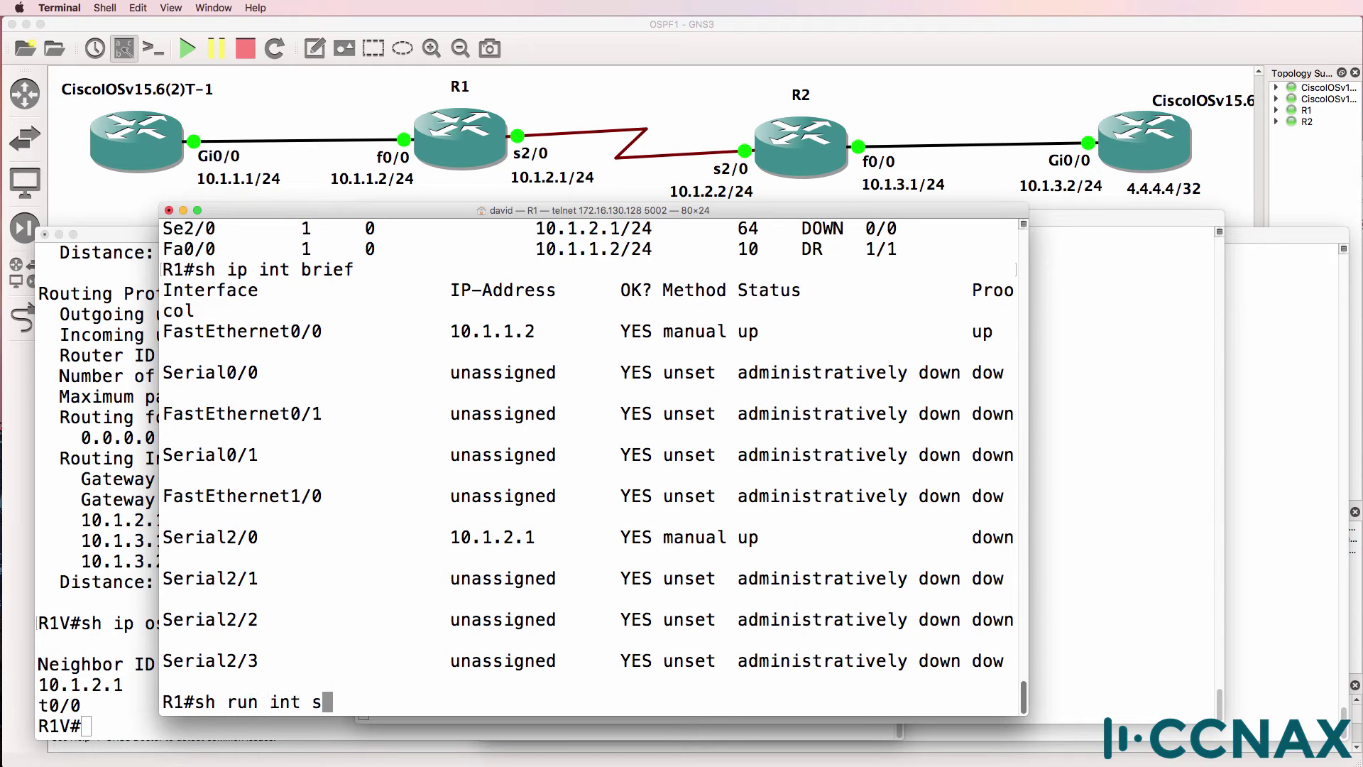
pyautogui.write('2/0')
pyautogui.press('Return')
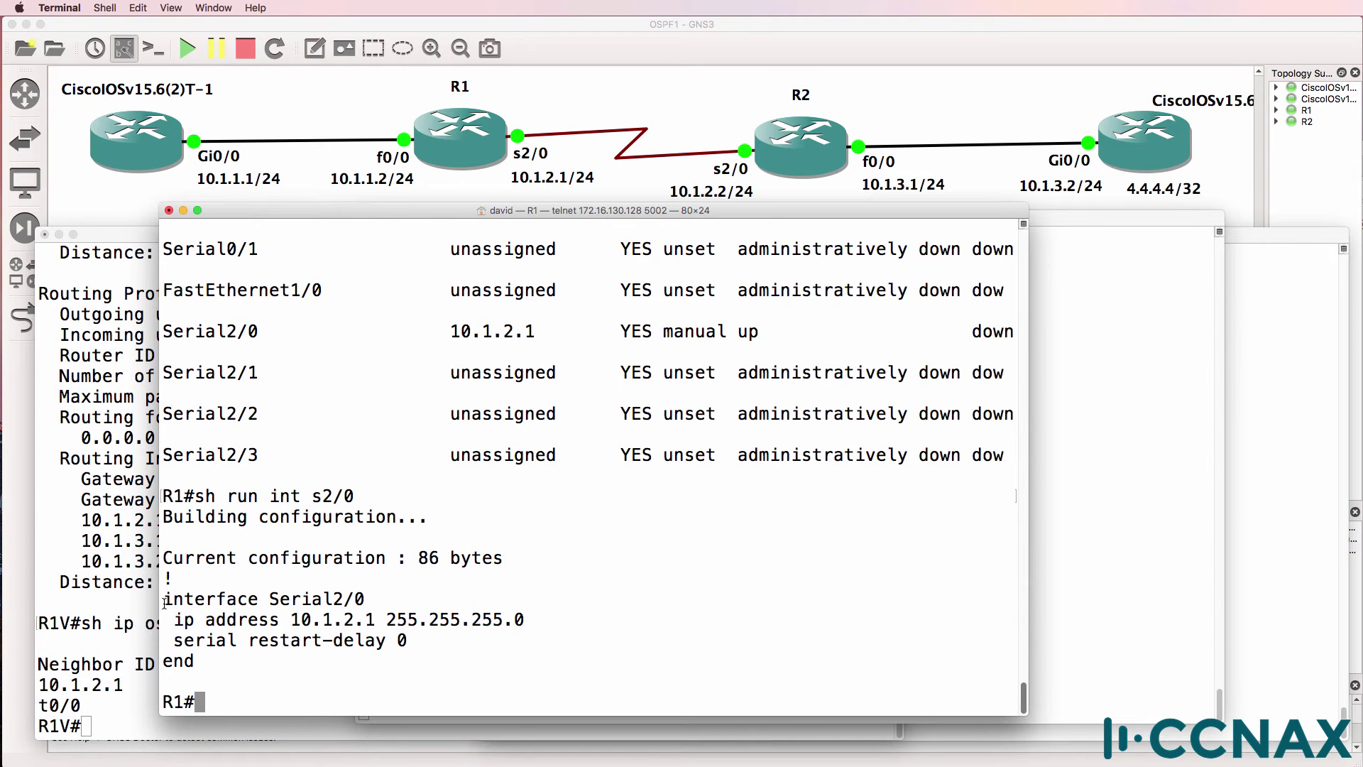
pyautogui.moveTo(165, 618); pyautogui.dragTo(532, 615)
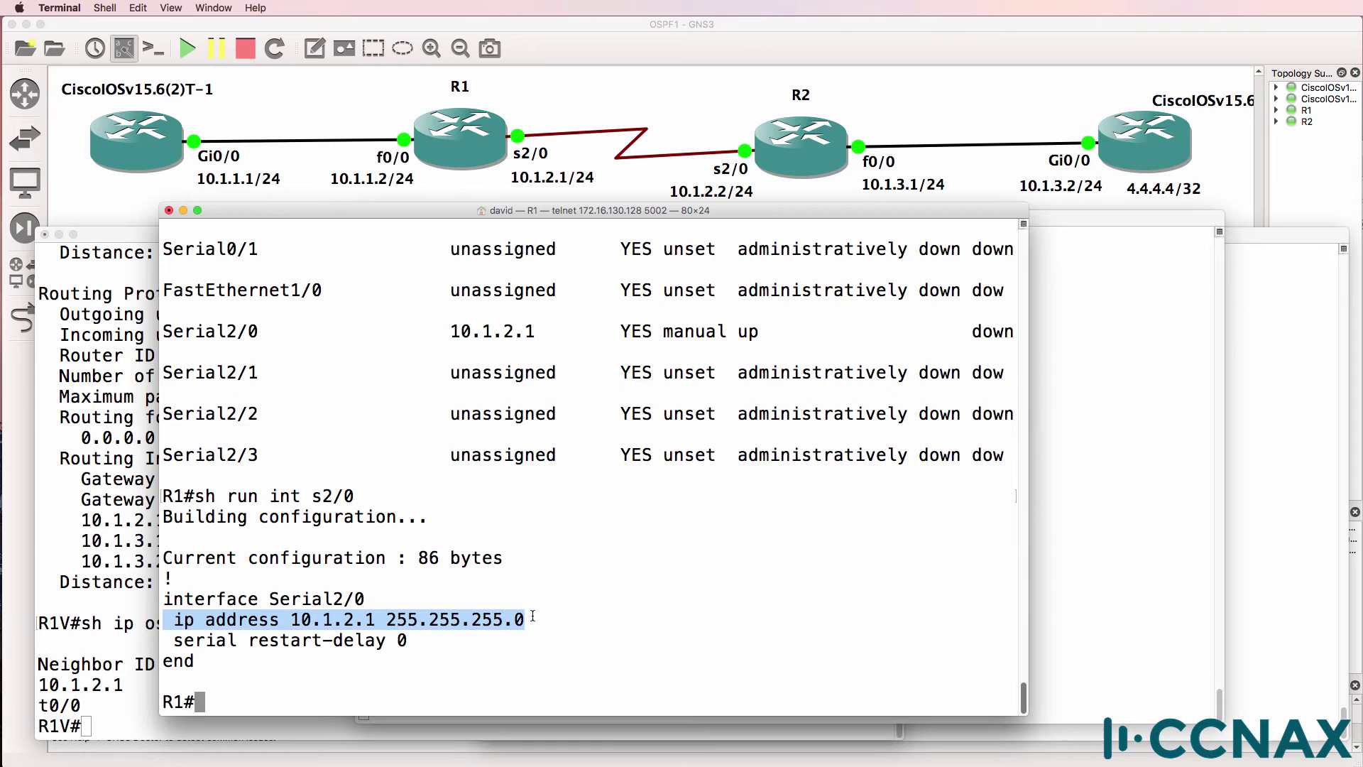
pyautogui.moveTo(587, 211); pyautogui.dragTo(583, 211)
pyautogui.moveTo(722, 332); pyautogui.dragTo(782, 333)
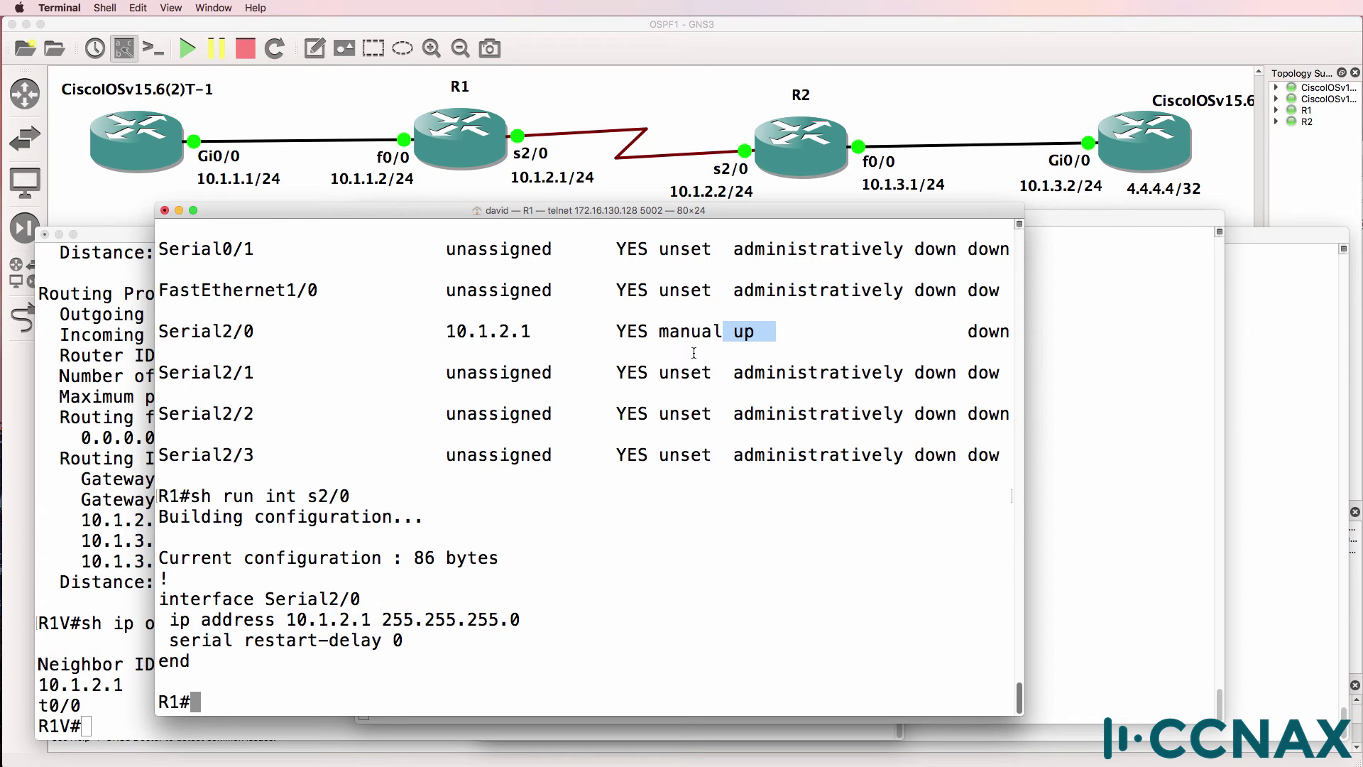
# Show R1's Serial2/0 details: HDLC encapsulation, 10-second keepalive, line protocol down
pyautogui.write('sh int s')
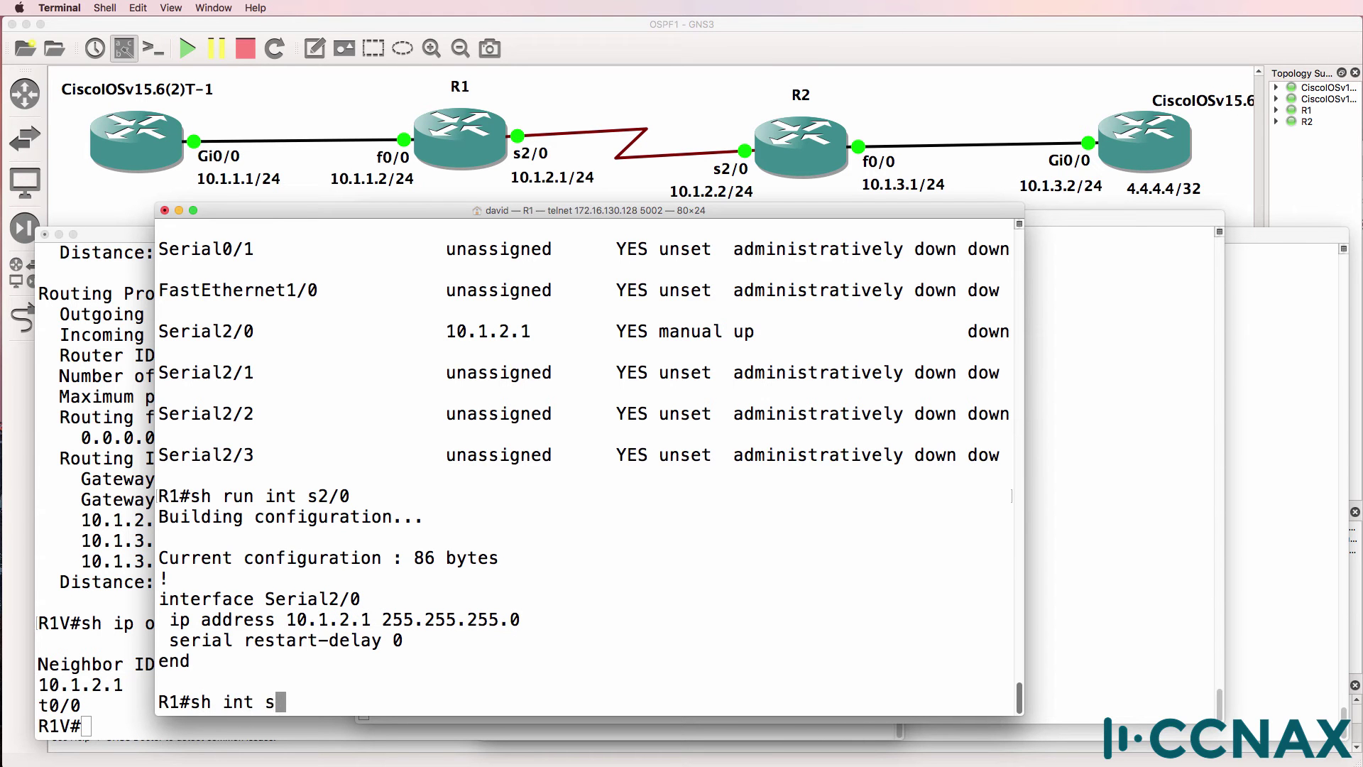
pyautogui.write('2/0')
pyautogui.press('Return')
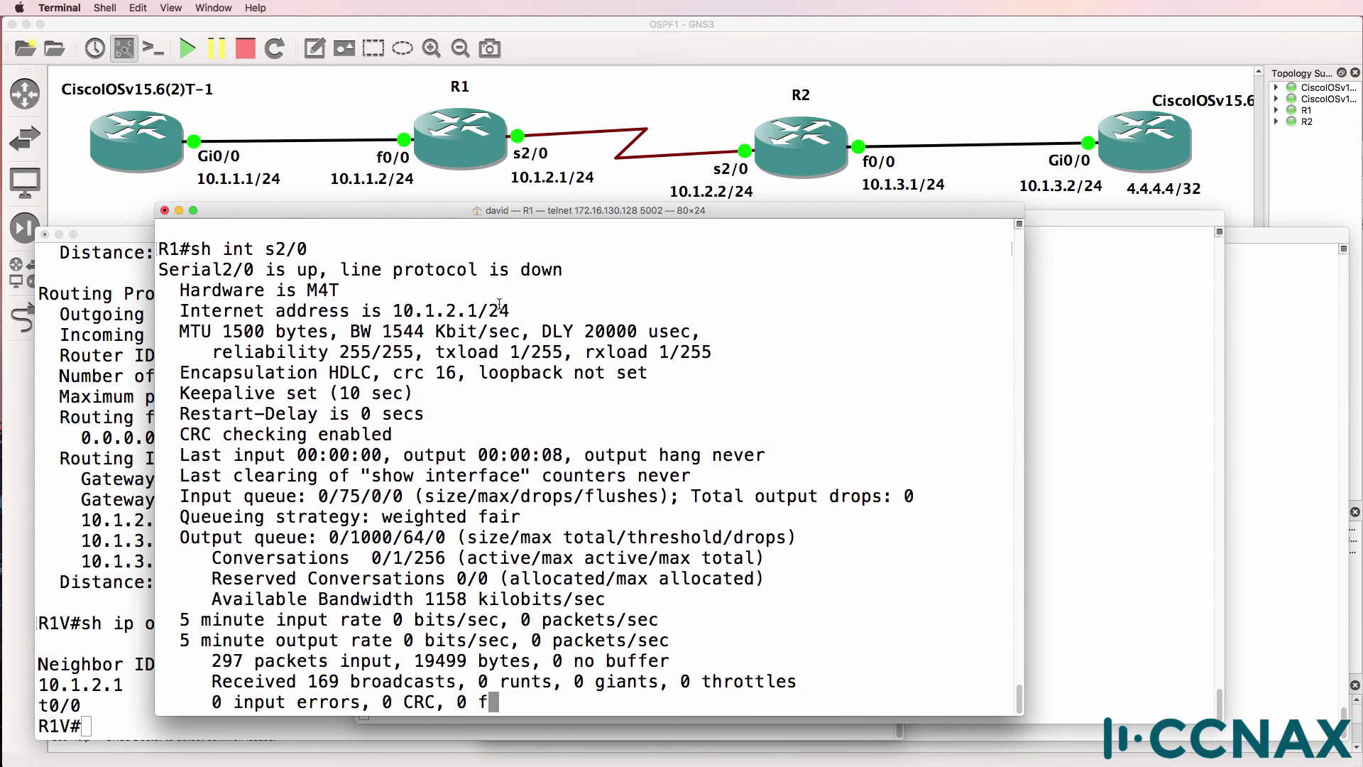
pyautogui.moveTo(161, 225); pyautogui.dragTo(594, 249)
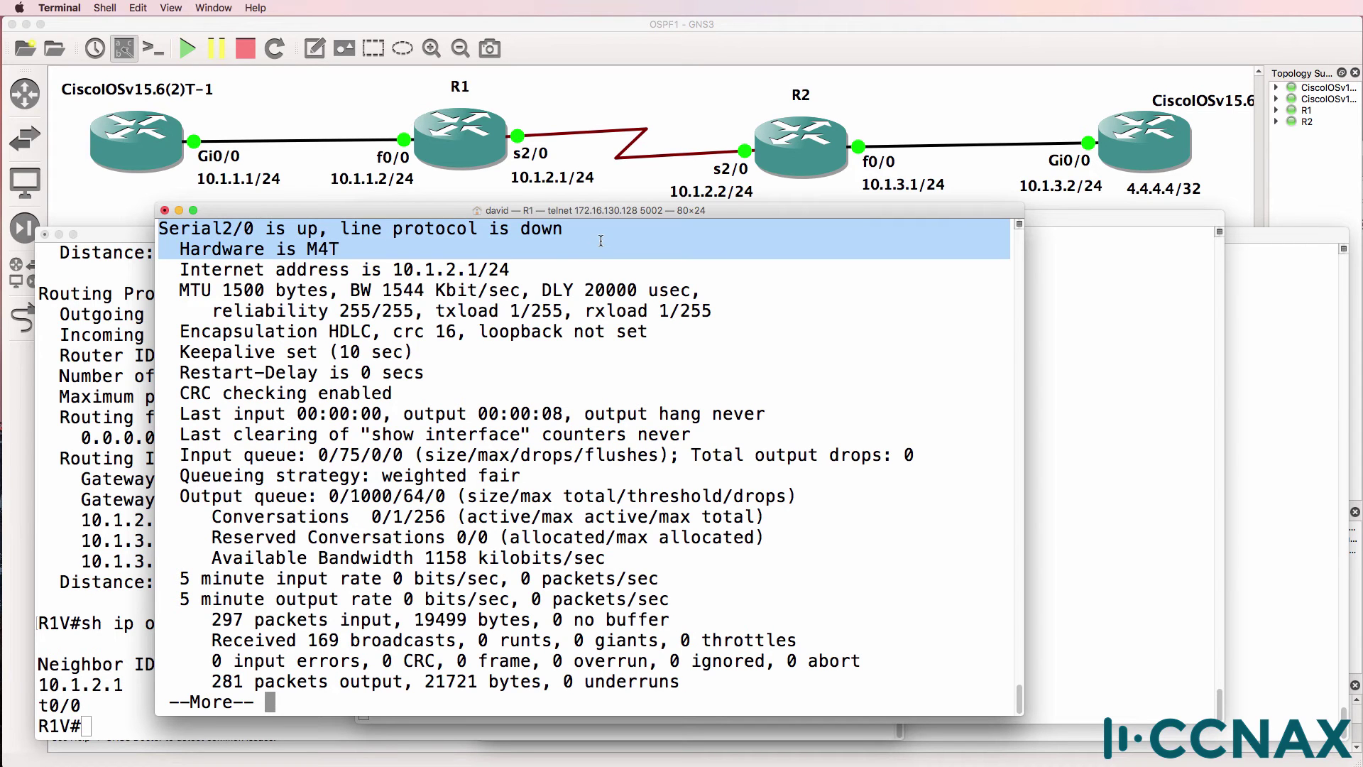
pyautogui.moveTo(171, 333); pyautogui.dragTo(674, 334)
pyautogui.moveTo(180, 355); pyautogui.dragTo(426, 356)
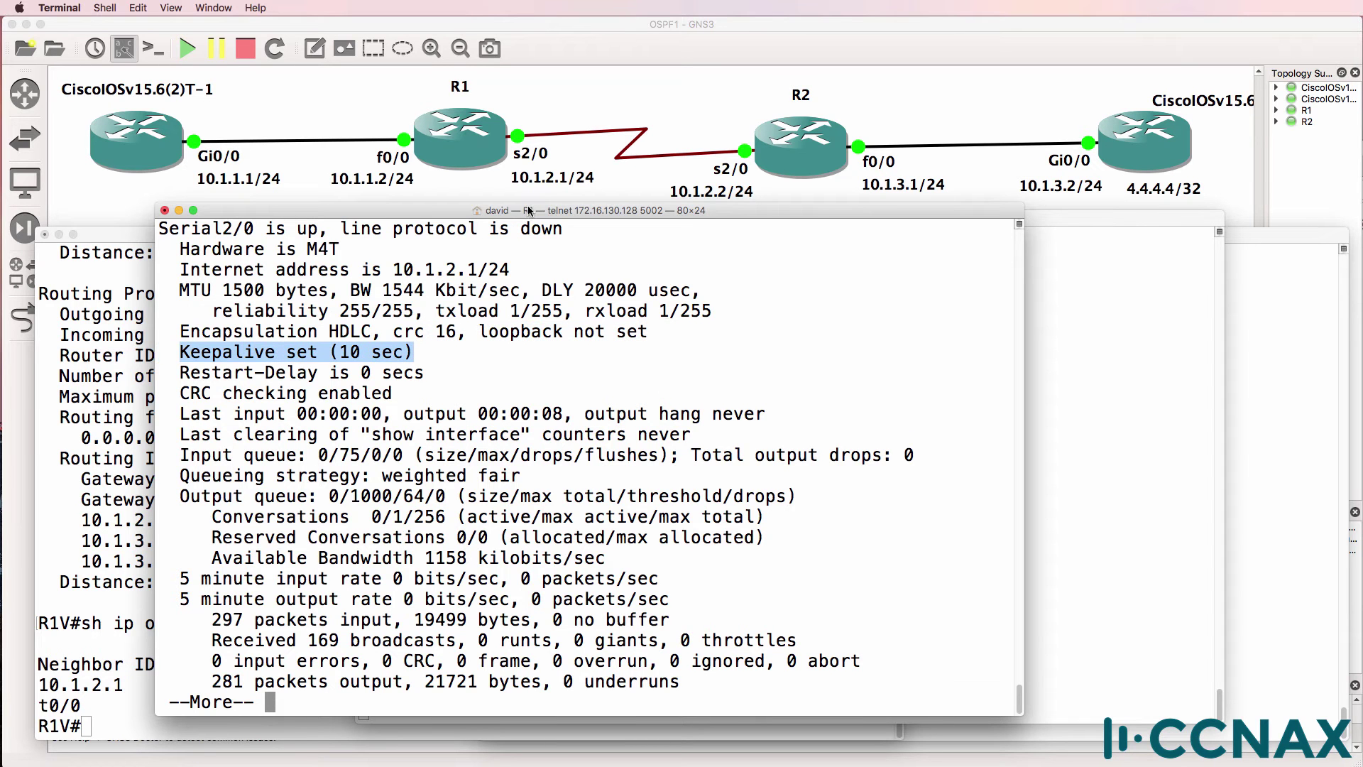
pyautogui.moveTo(529, 213); pyautogui.dragTo(410, 219)
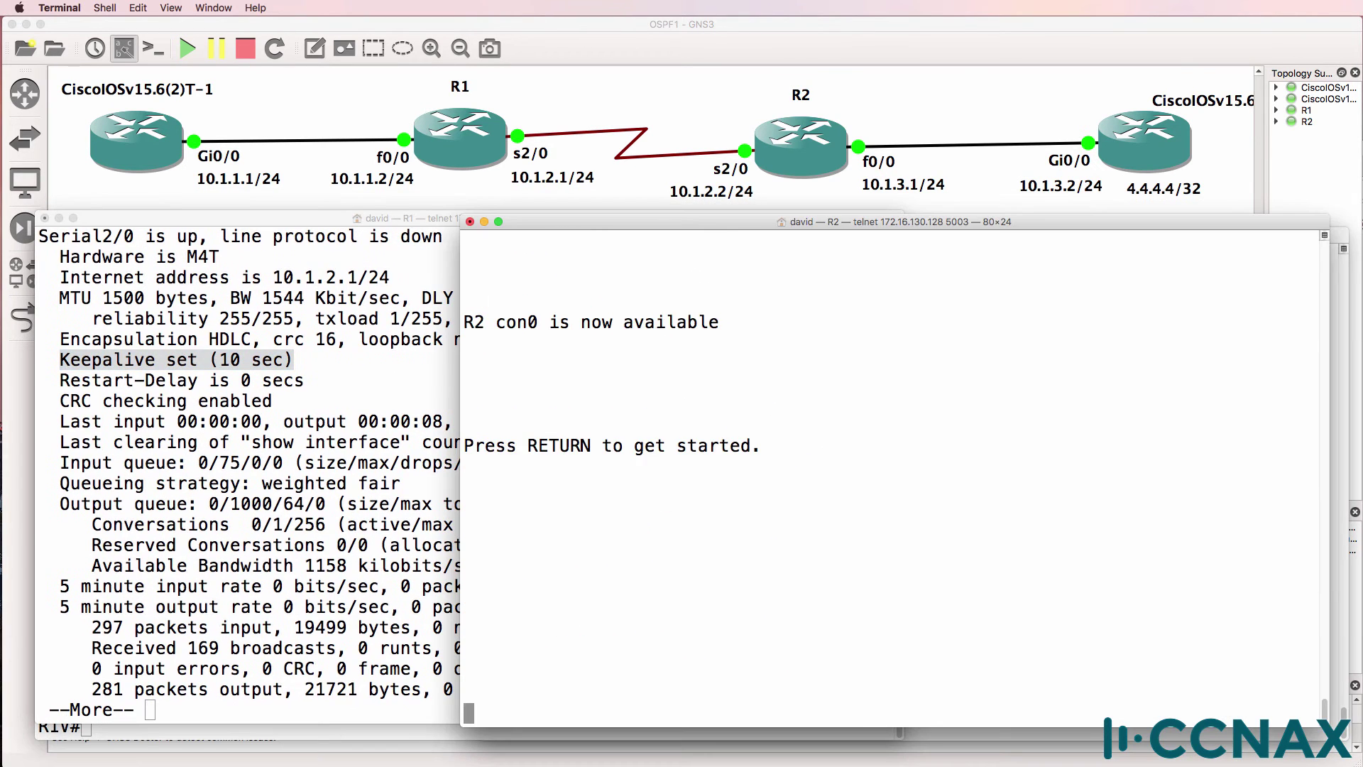
# Show R2's OSPF interface summary, with Se2/0 in DOWN state and 0 neighbours
pyautogui.press('Return')
pyautogui.write('sh ip osf')
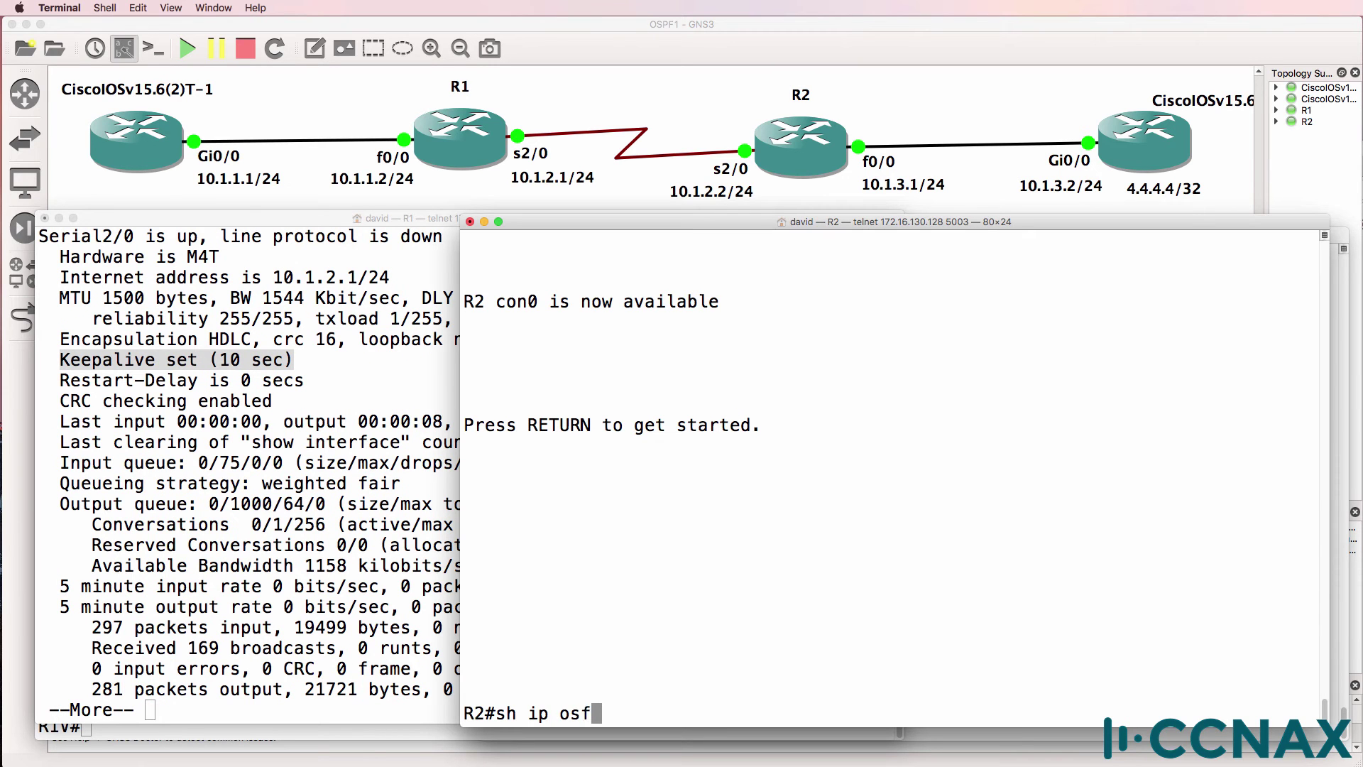
pyautogui.press('BackSpace')
pyautogui.write('pf int brief')
pyautogui.press('Return')
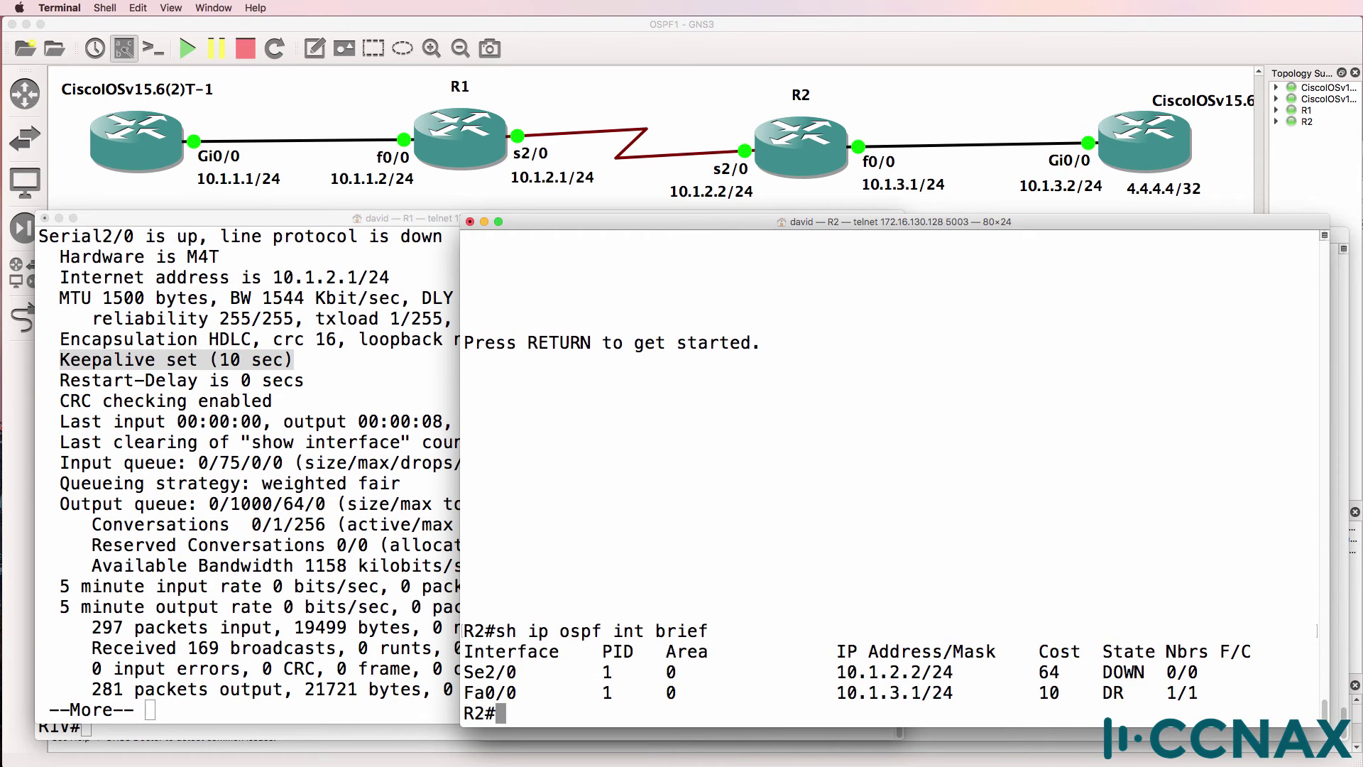
pyautogui.moveTo(528, 678); pyautogui.dragTo(467, 678)
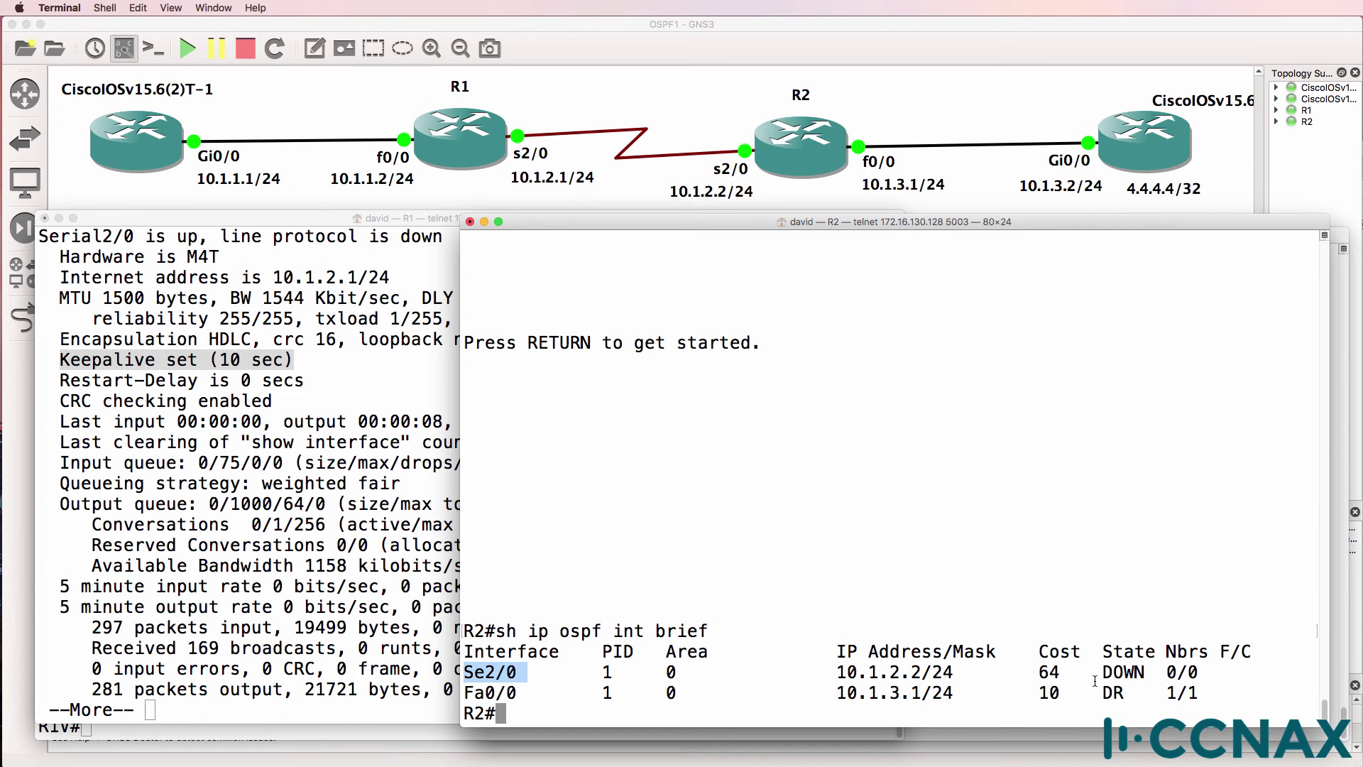
pyautogui.moveTo(1100, 678); pyautogui.dragTo(1154, 671)
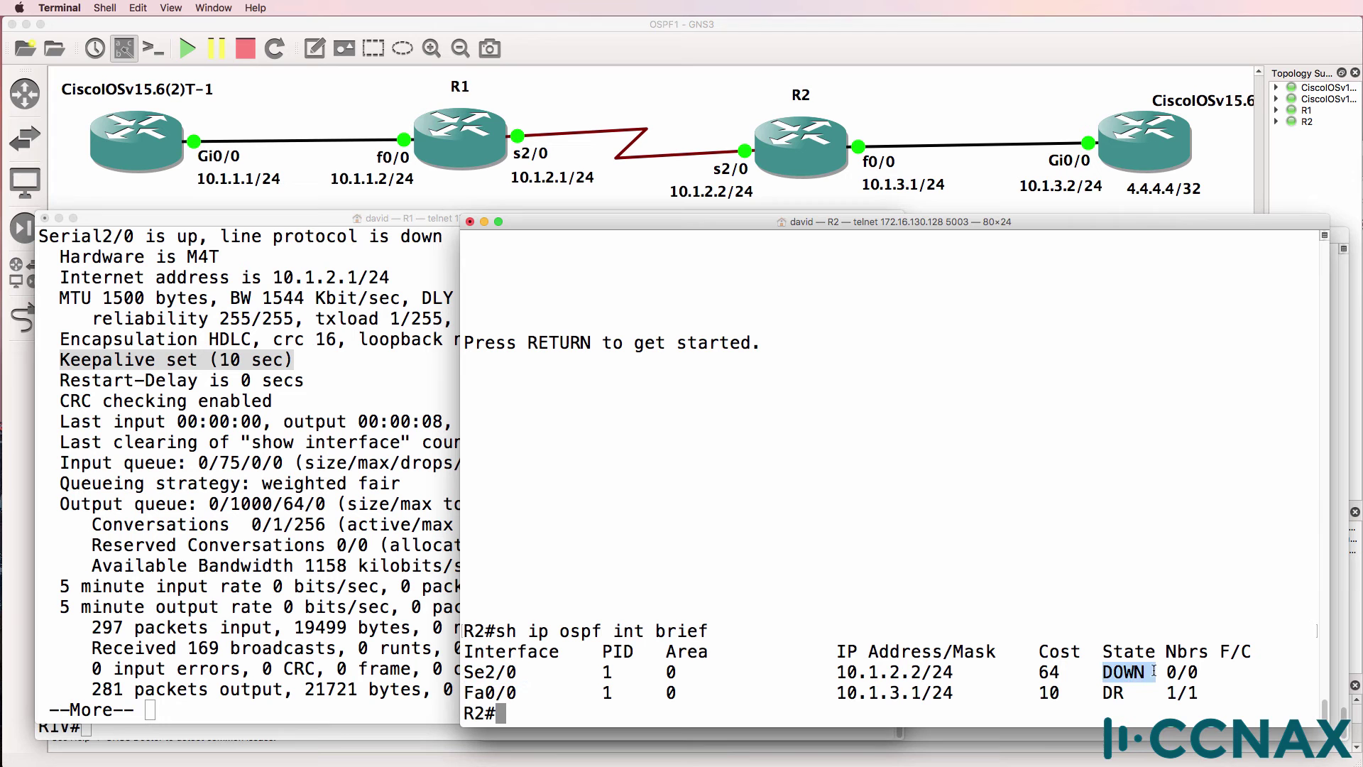
# Show R2's IP interface summary: Serial2/0 (10.1.2.2) up with line protocol down
pyautogui.write('sh ip o')
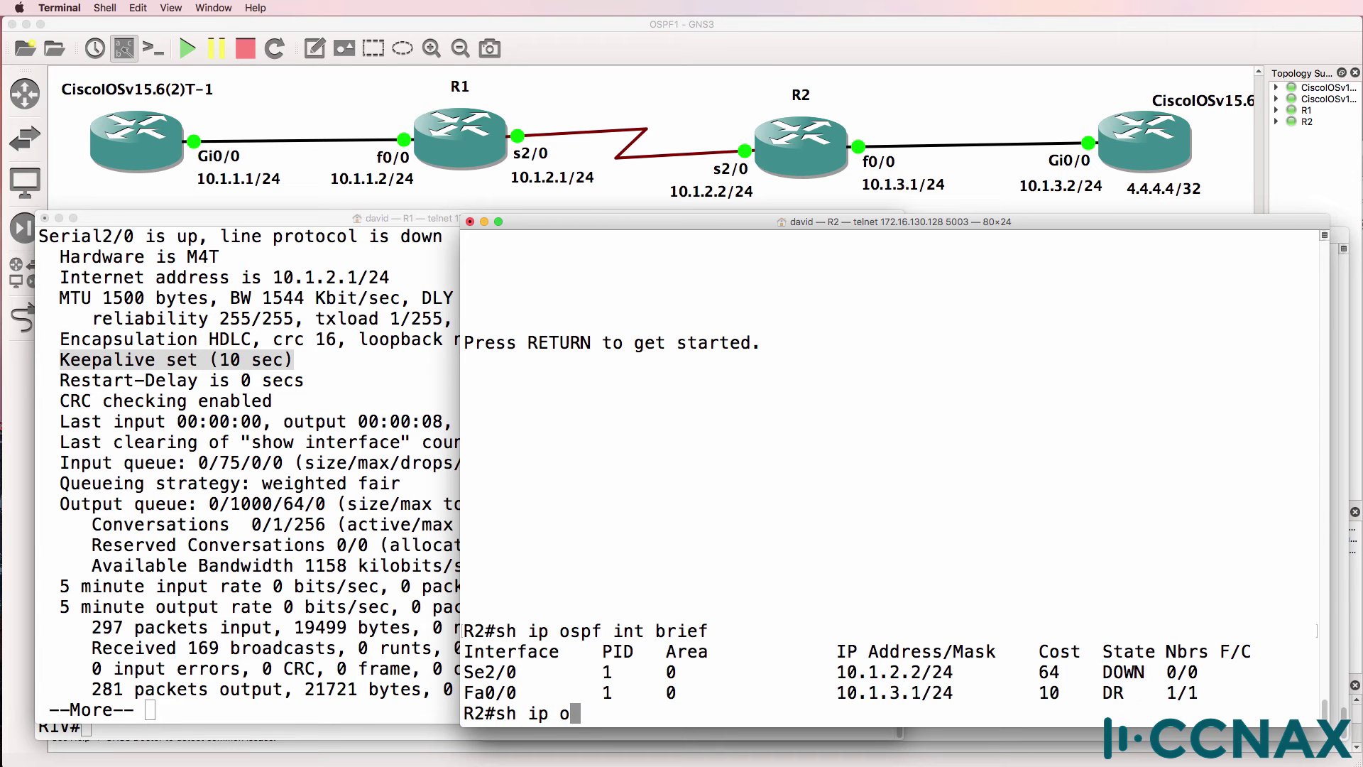
pyautogui.press('BackSpace')
pyautogui.write('int brief')
pyautogui.press('Return')
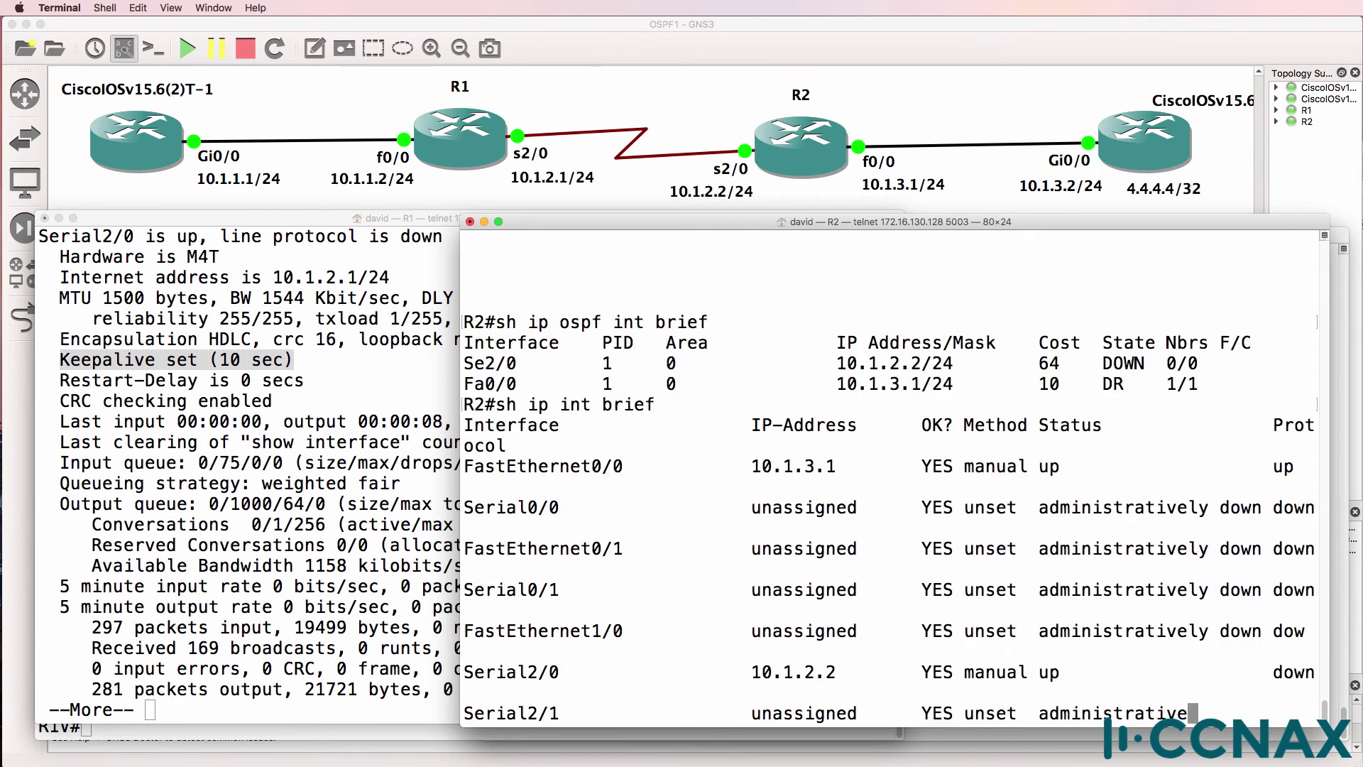
pyautogui.moveTo(560, 548); pyautogui.dragTo(1315, 550)
pyautogui.moveTo(1033, 548); pyautogui.dragTo(1198, 544)
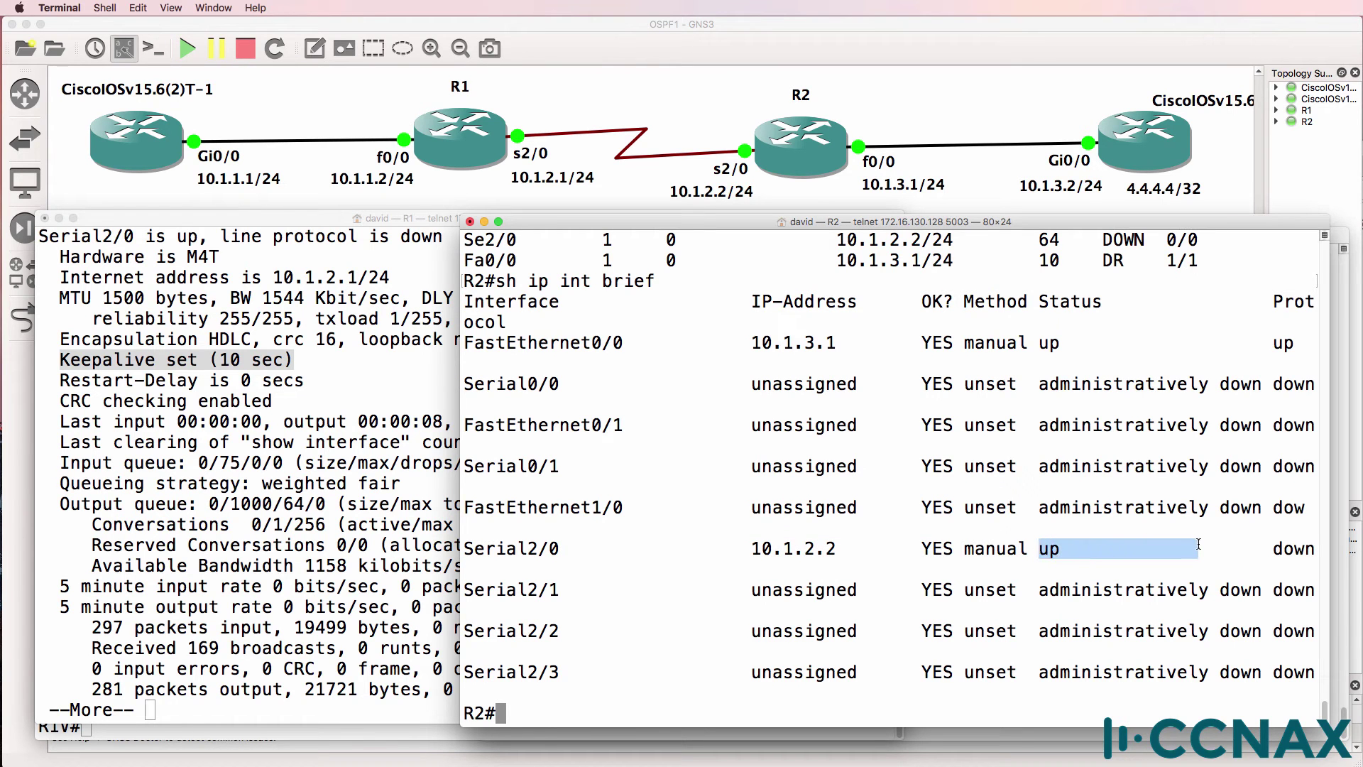
# Show R2's Serial2/0 details and compare encapsulation: PPP on R2 versus HDLC on R1
pyautogui.write('sh i')
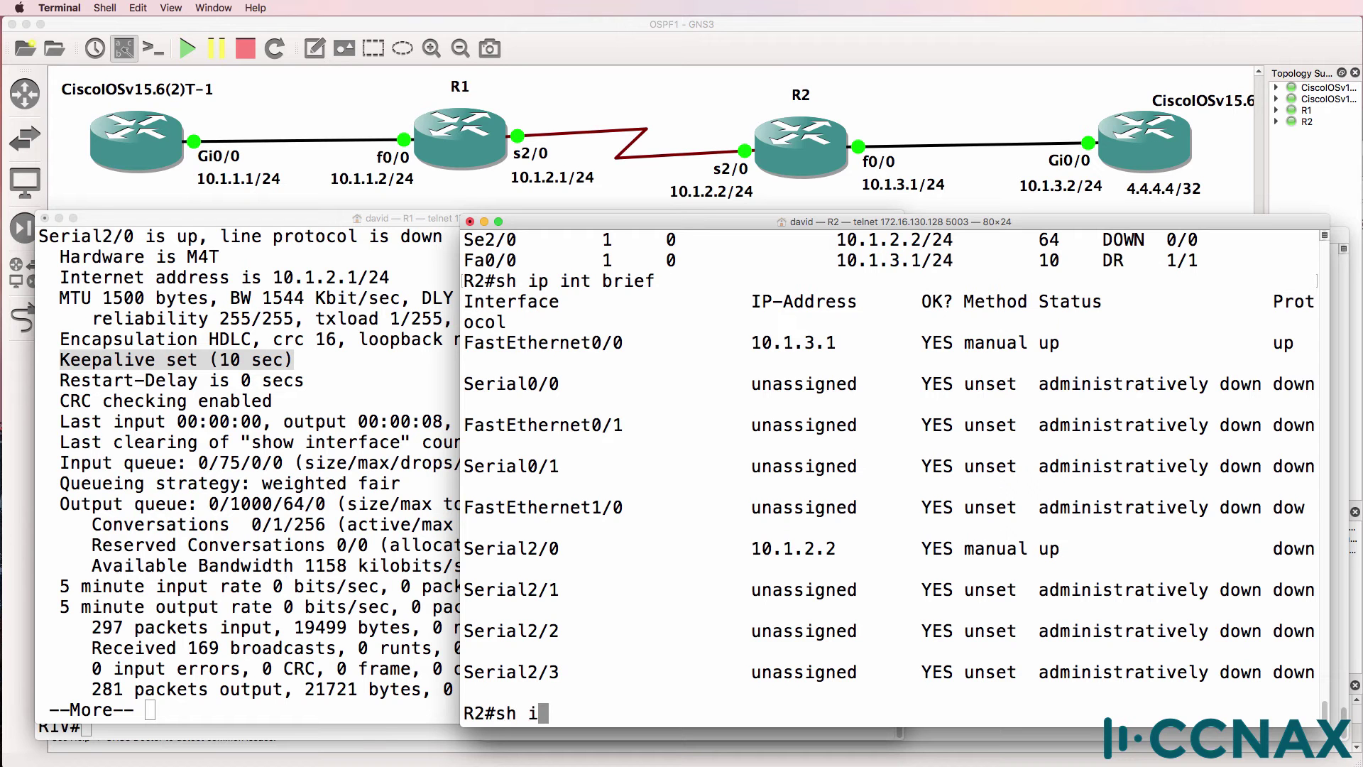
pyautogui.write('nt s2/0')
pyautogui.press('Return')
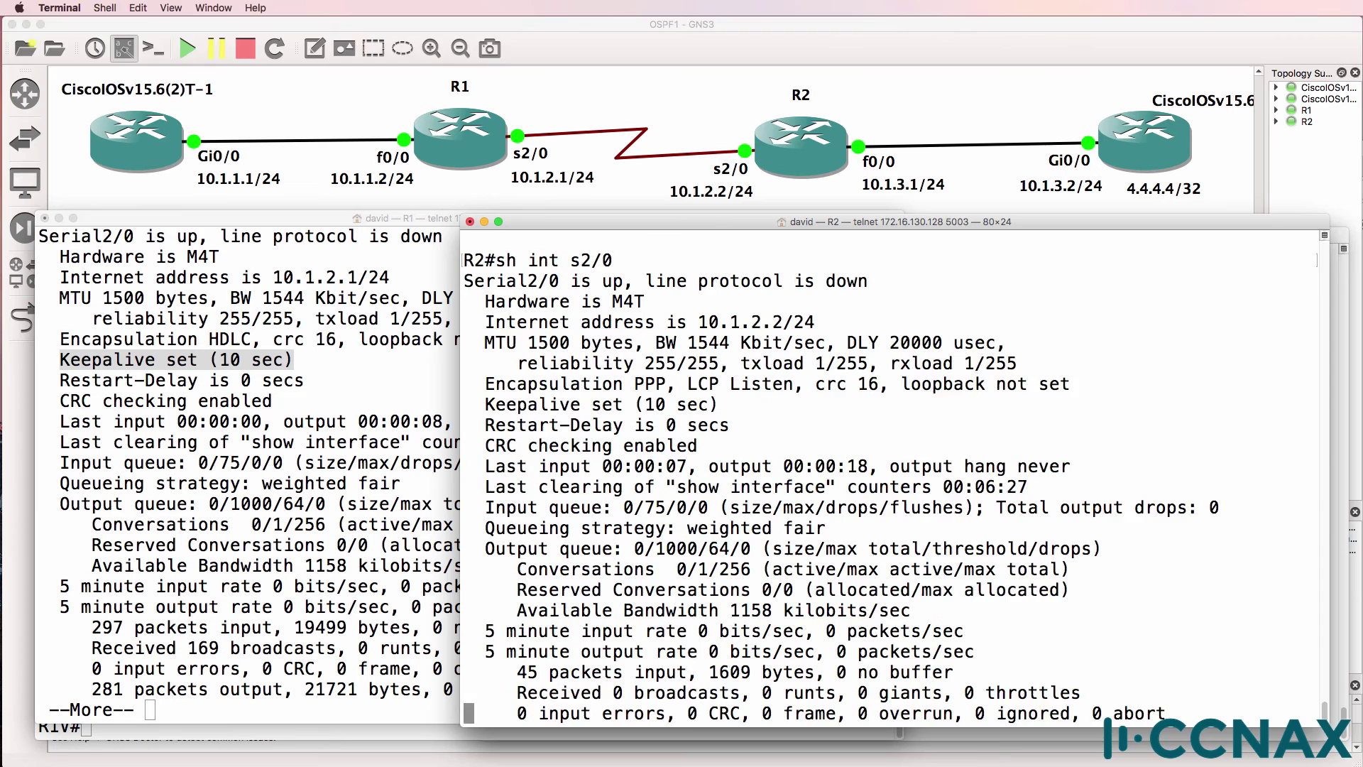
pyautogui.moveTo(777, 221); pyautogui.dragTo(800, 222)
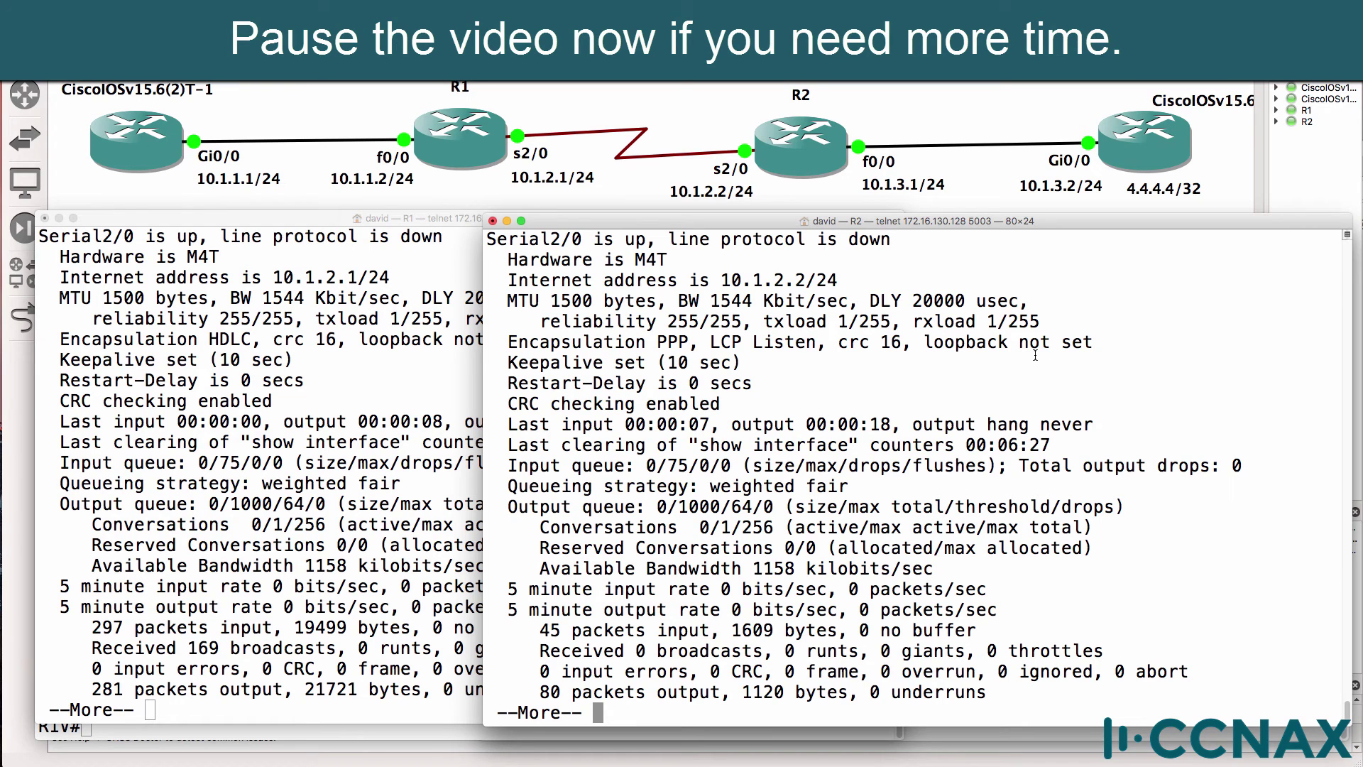
pyautogui.click(255, 339)
pyautogui.moveTo(252, 339); pyautogui.dragTo(57, 334)
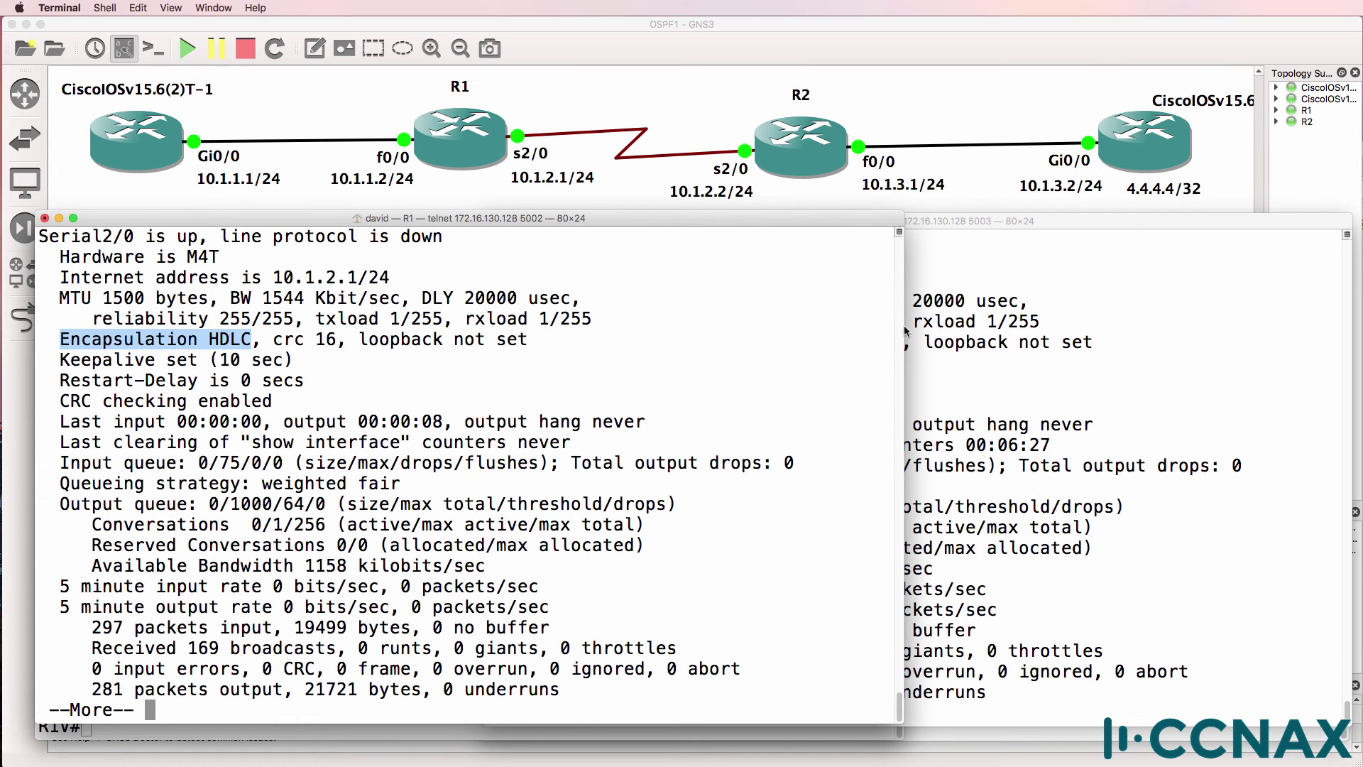
pyautogui.click(959, 331)
pyautogui.moveTo(690, 342); pyautogui.dragTo(507, 342)
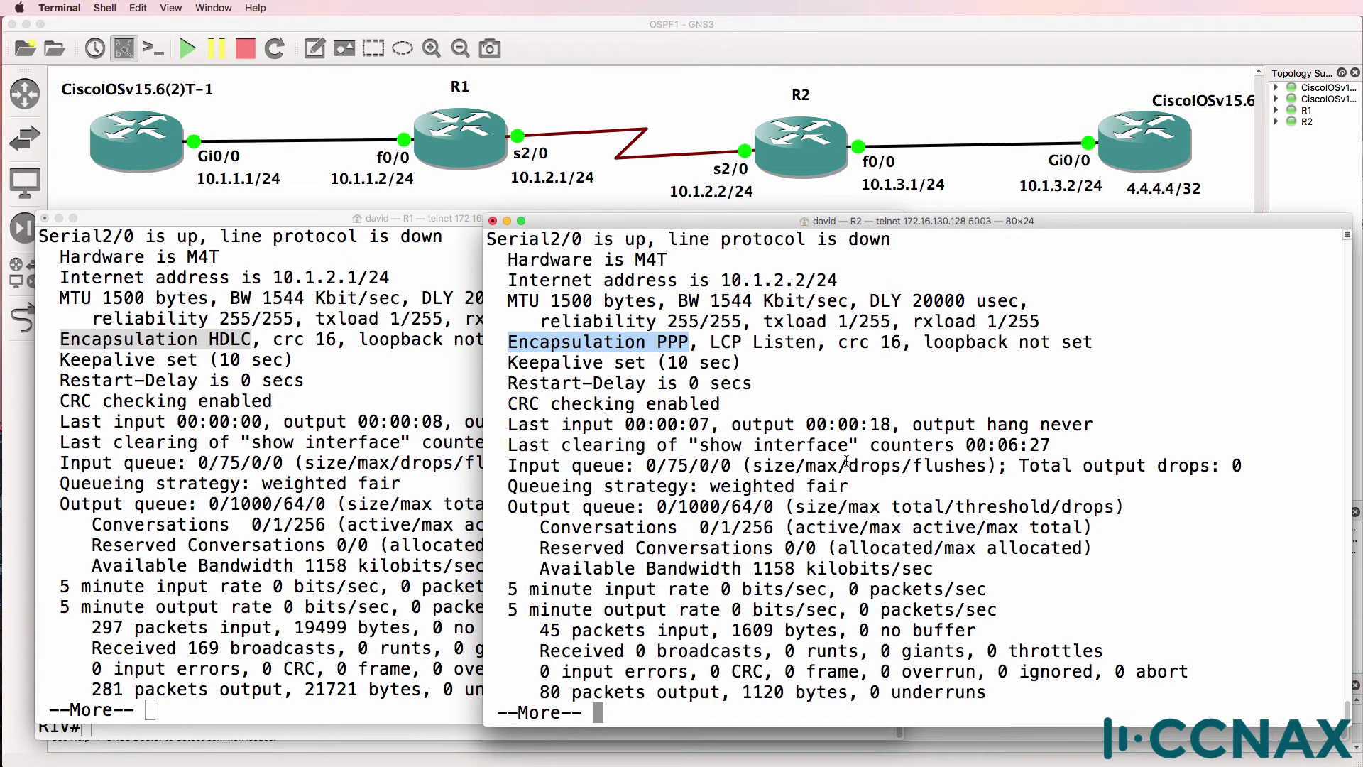
# Show R2's Serial2/0 running config, which contains encapsulation ppp
pyautogui.write('qsh run int ')
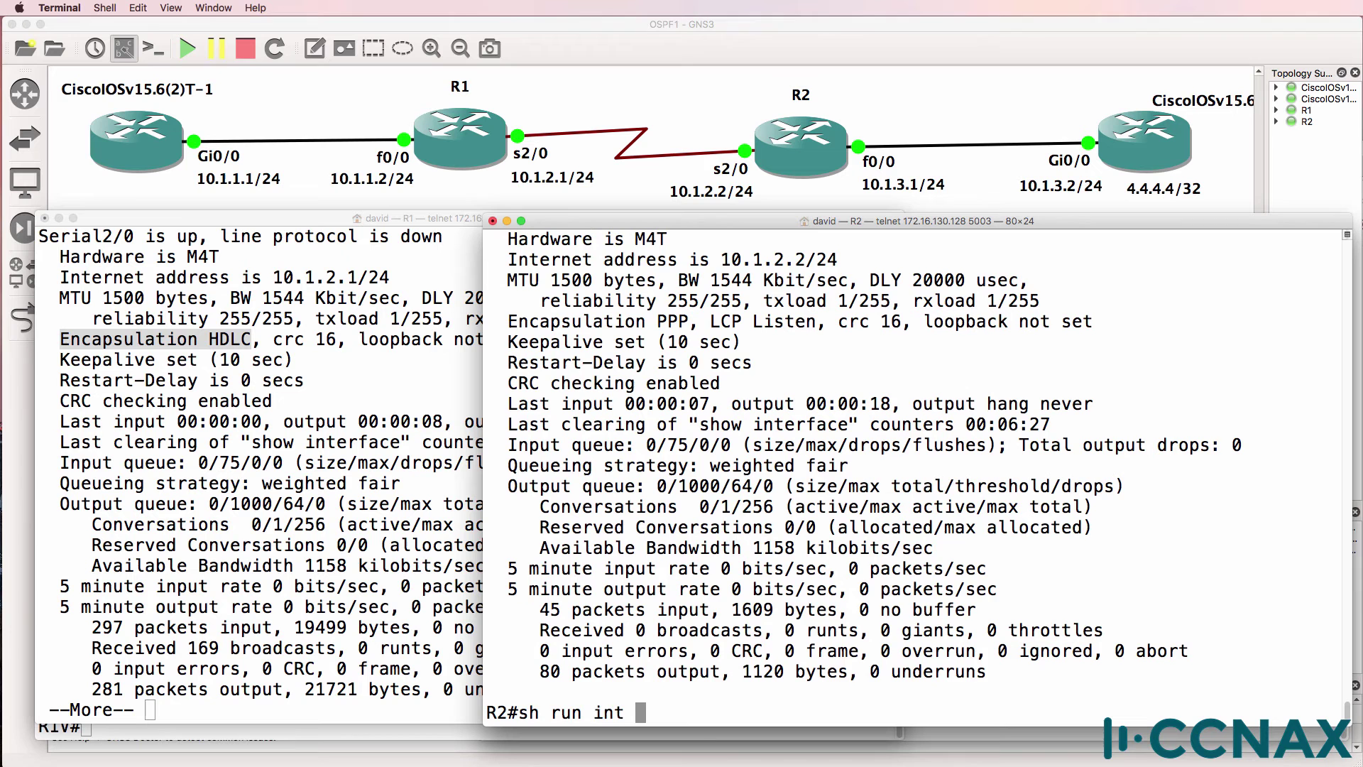
pyautogui.write('s2/0')
pyautogui.press('Return')
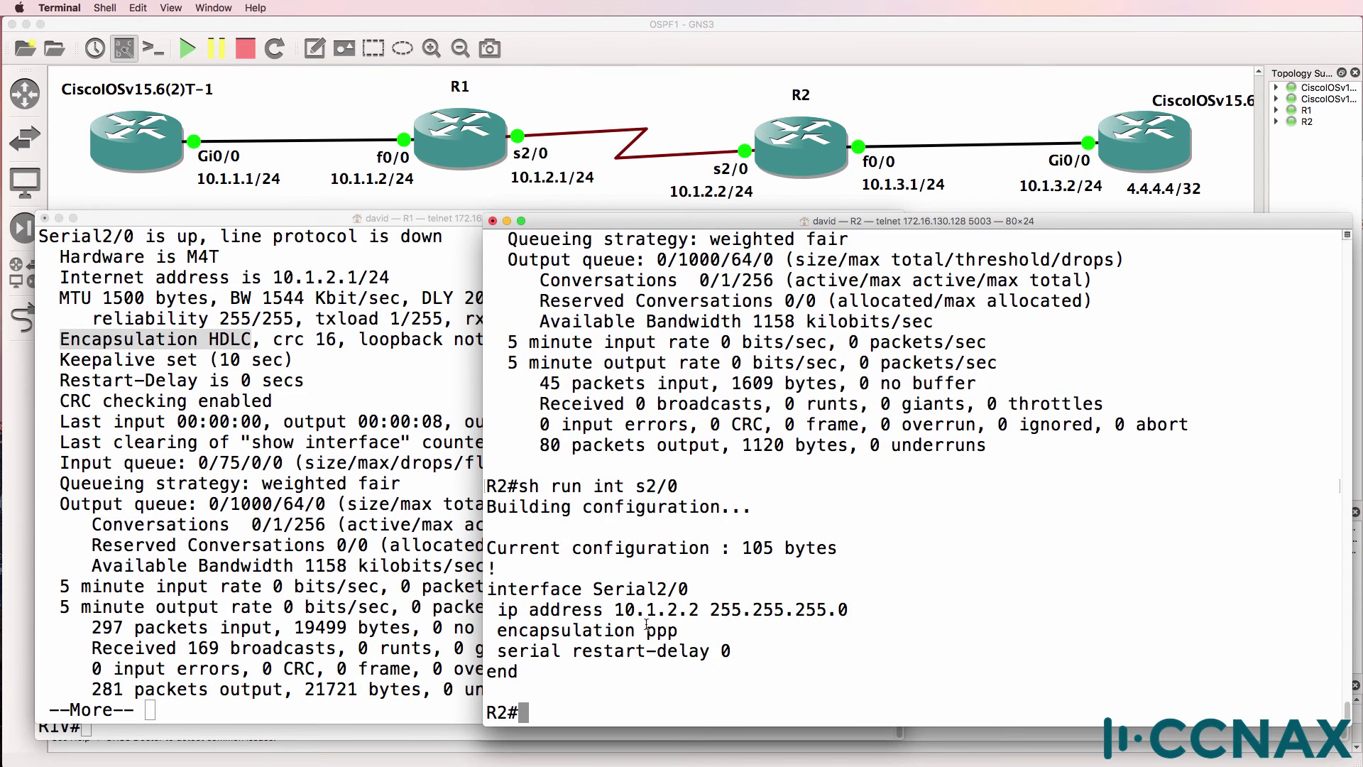
pyautogui.moveTo(680, 633); pyautogui.dragTo(449, 640)
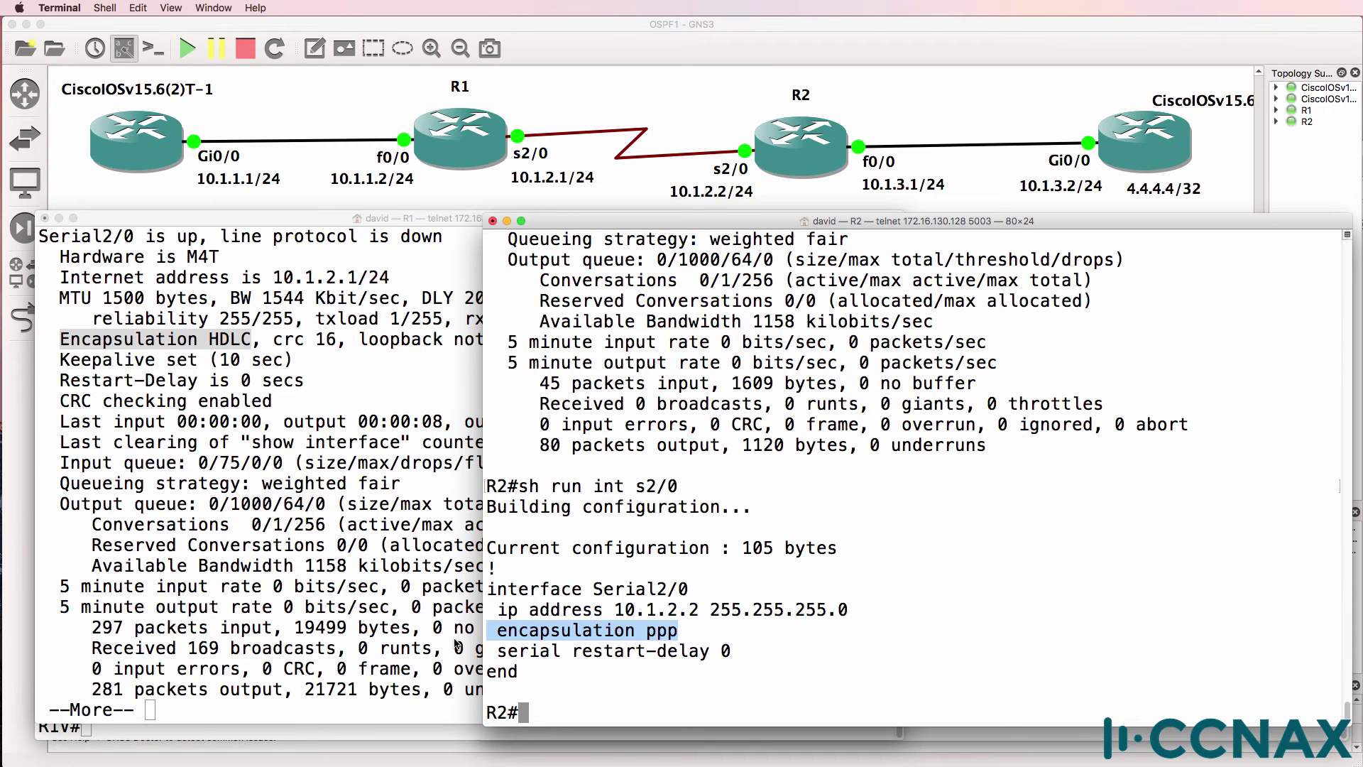
# On R2, enter configuration mode for interface Serial2/0
pyautogui.write('conf t')
pyautogui.press('Return')
pyautogui.write('int s2/')
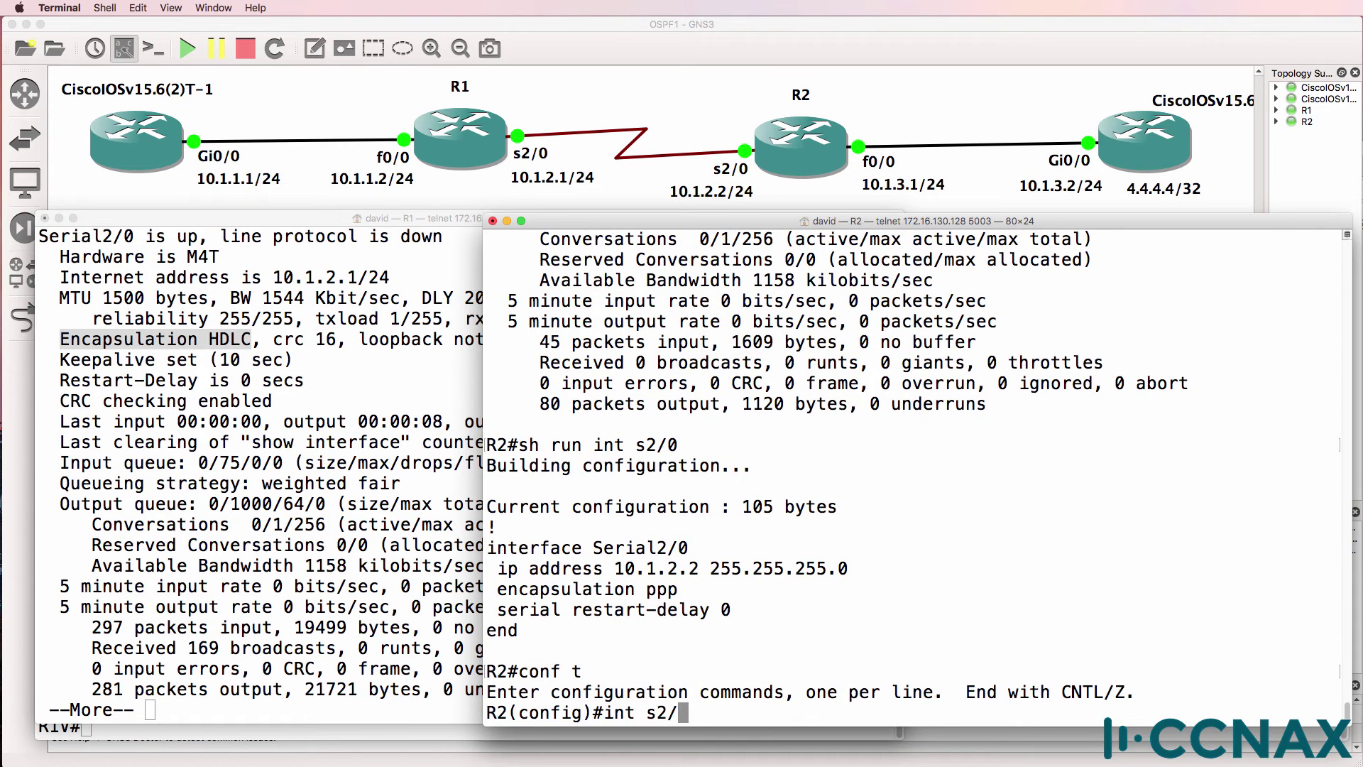
pyautogui.write('0')
pyautogui.press('Return')
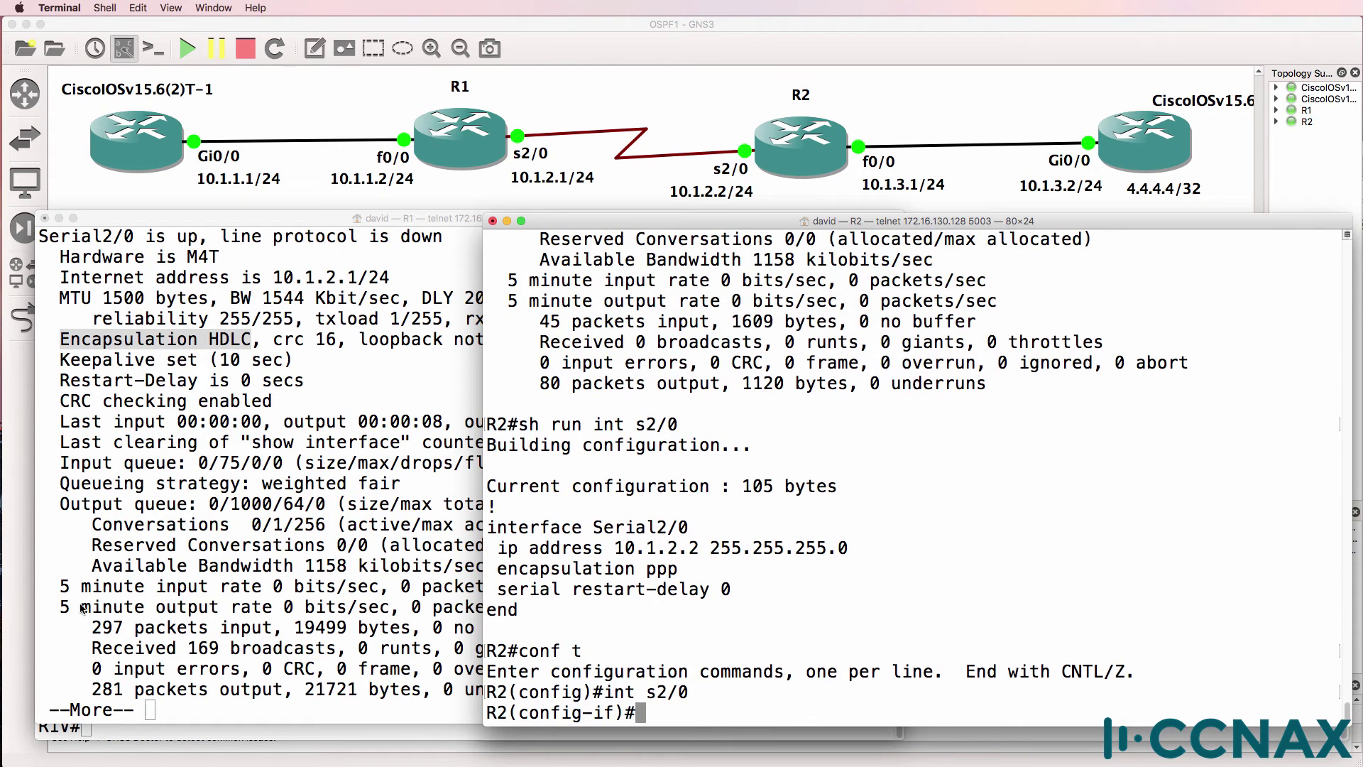
# Show R1's Serial2/0 running config for comparison
pyautogui.click(178, 568)
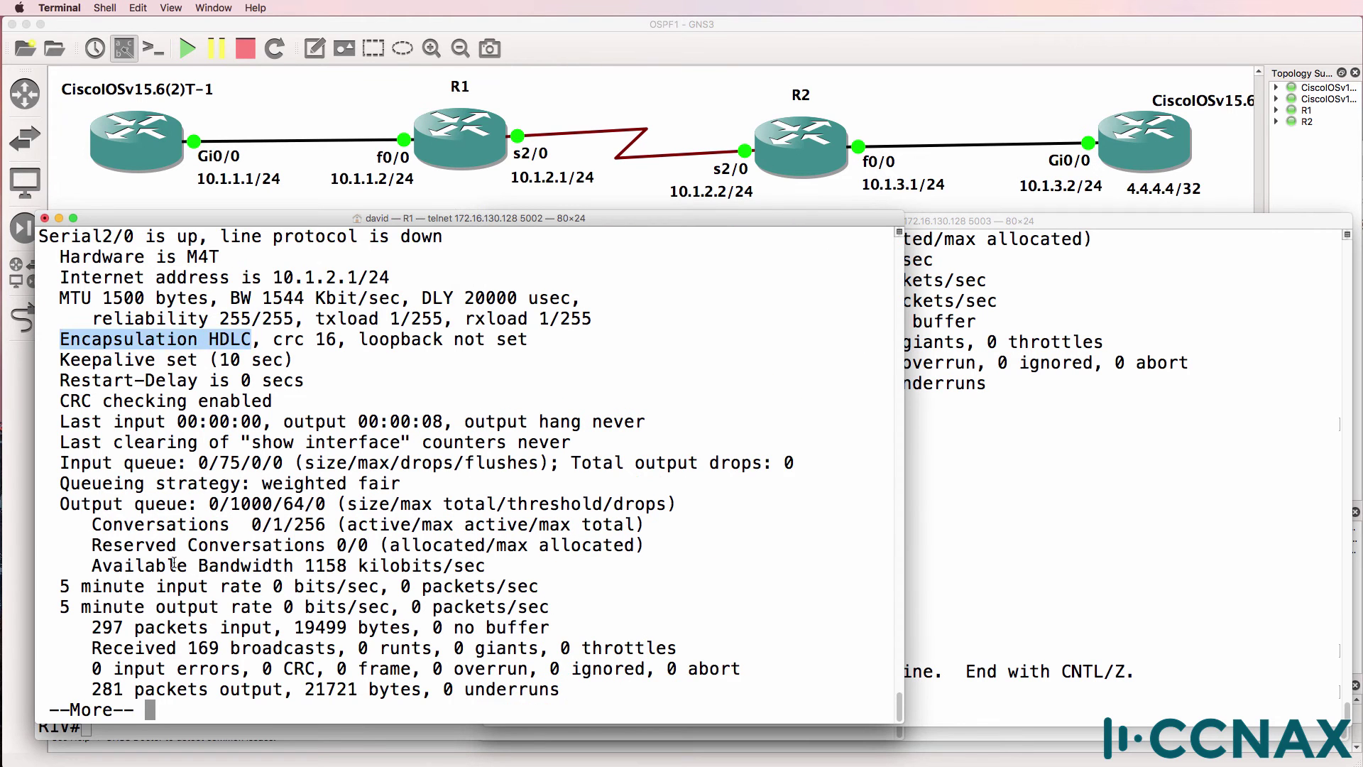
pyautogui.press('Return')
pyautogui.write('sh rn')
pyautogui.press('BackSpace')
pyautogui.write('unt')
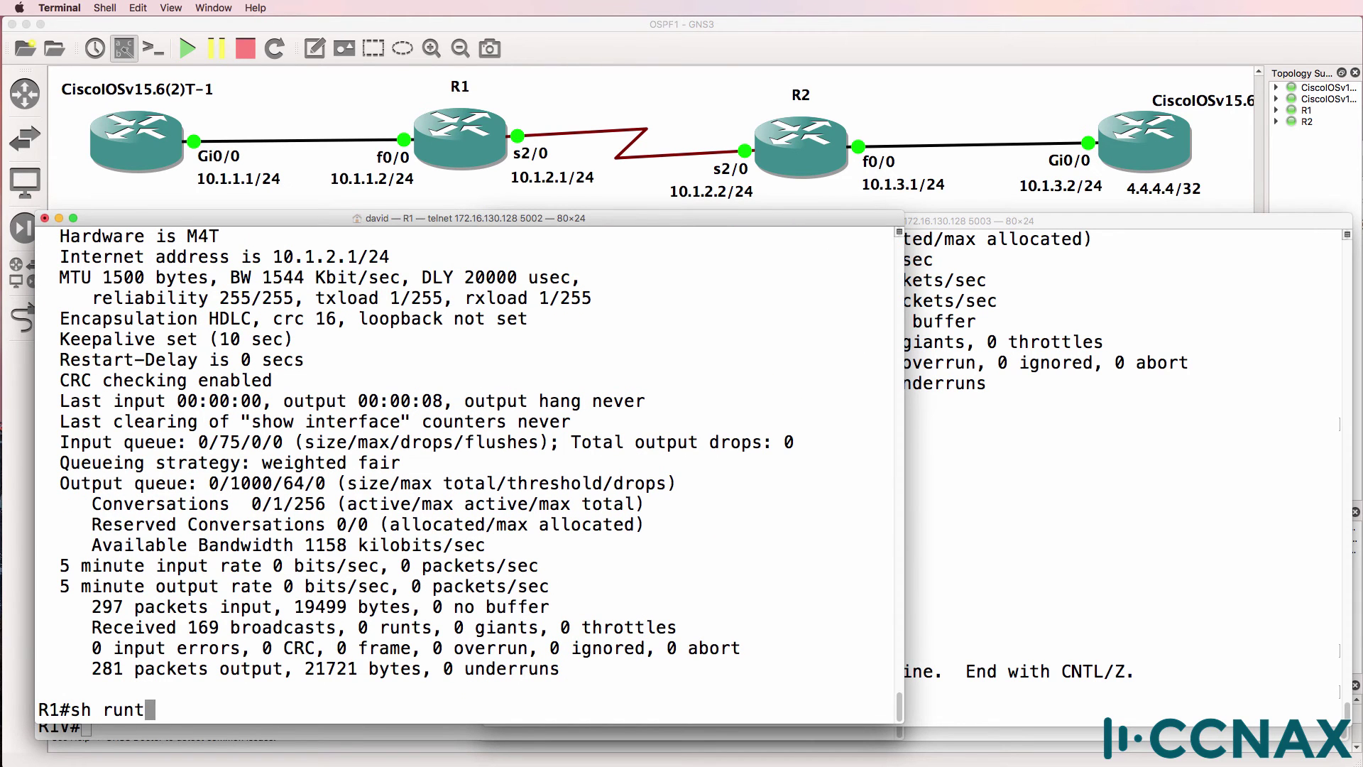
pyautogui.write(' in')
pyautogui.press('BackSpace')
pyautogui.press('BackSpace')
pyautogui.press('BackSpace')
pyautogui.press('BackSpace')
pyautogui.write('int s2/0')
pyautogui.press('Return')
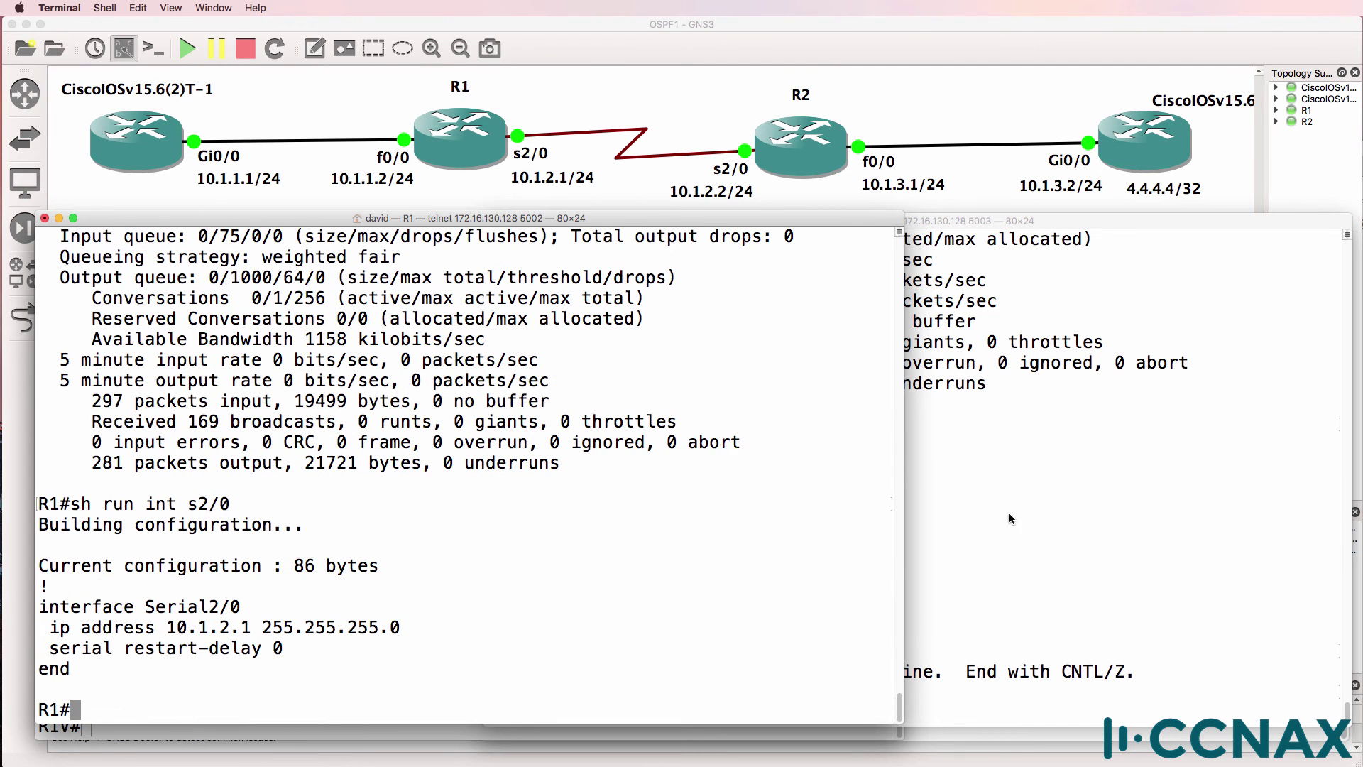
# Set encapsulation hdlc on R2's Serial2/0
pyautogui.click(1011, 518)
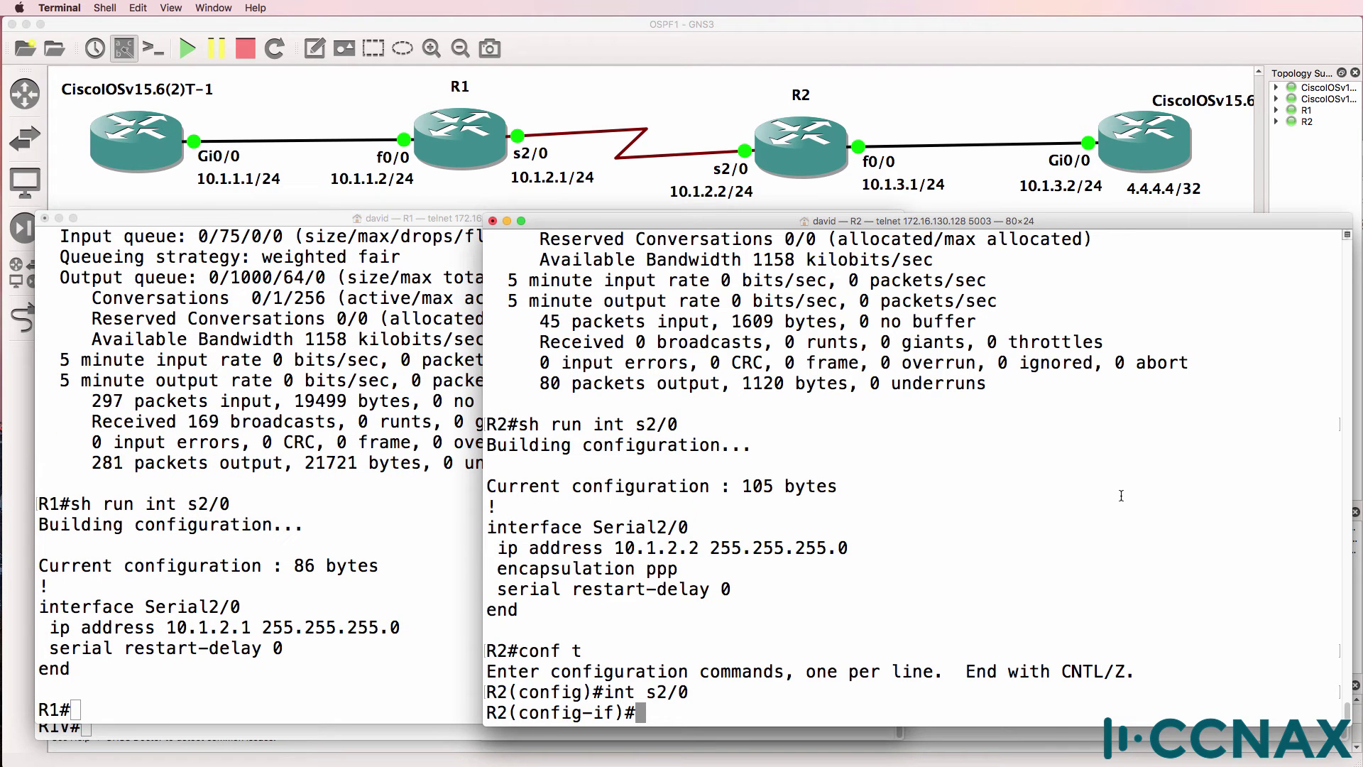
pyautogui.write('en')
pyautogui.press('Tab')
pyautogui.write('hdlc')
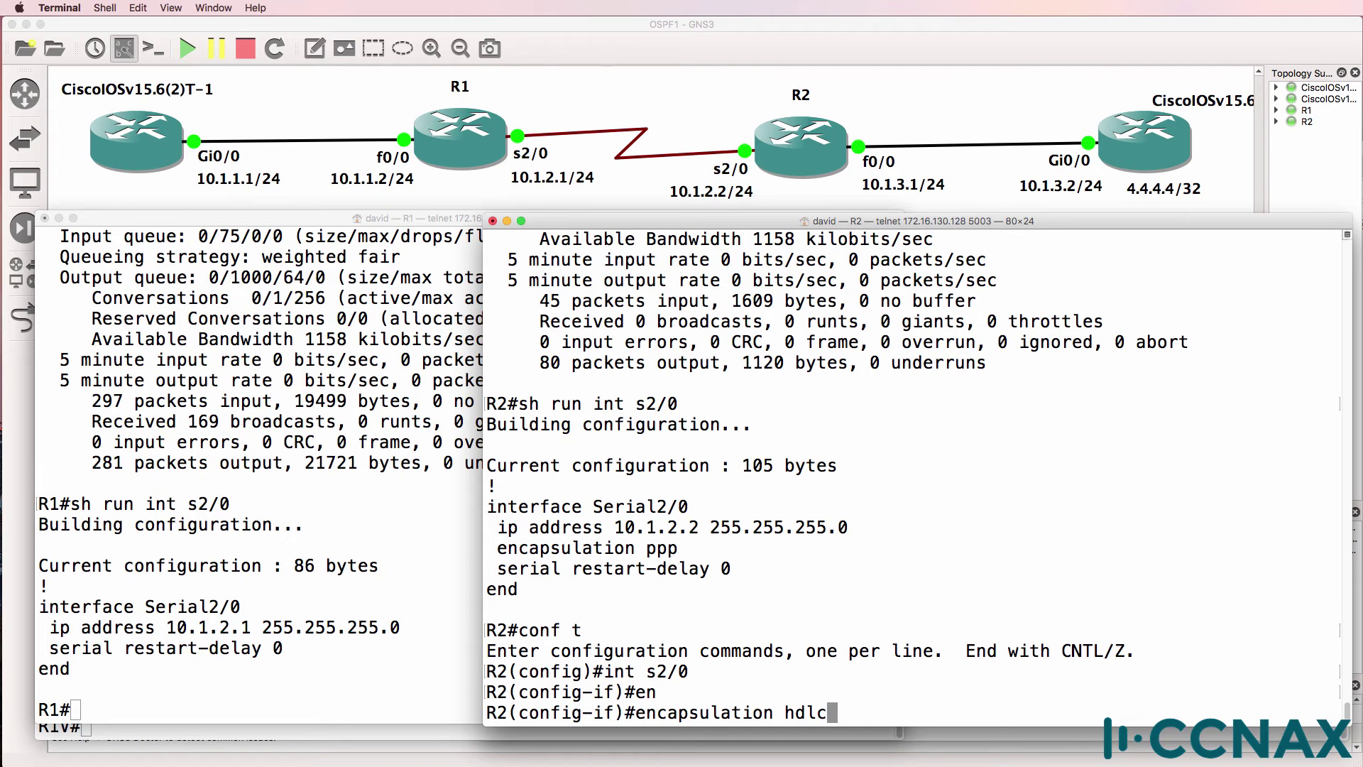
pyautogui.press('Return')
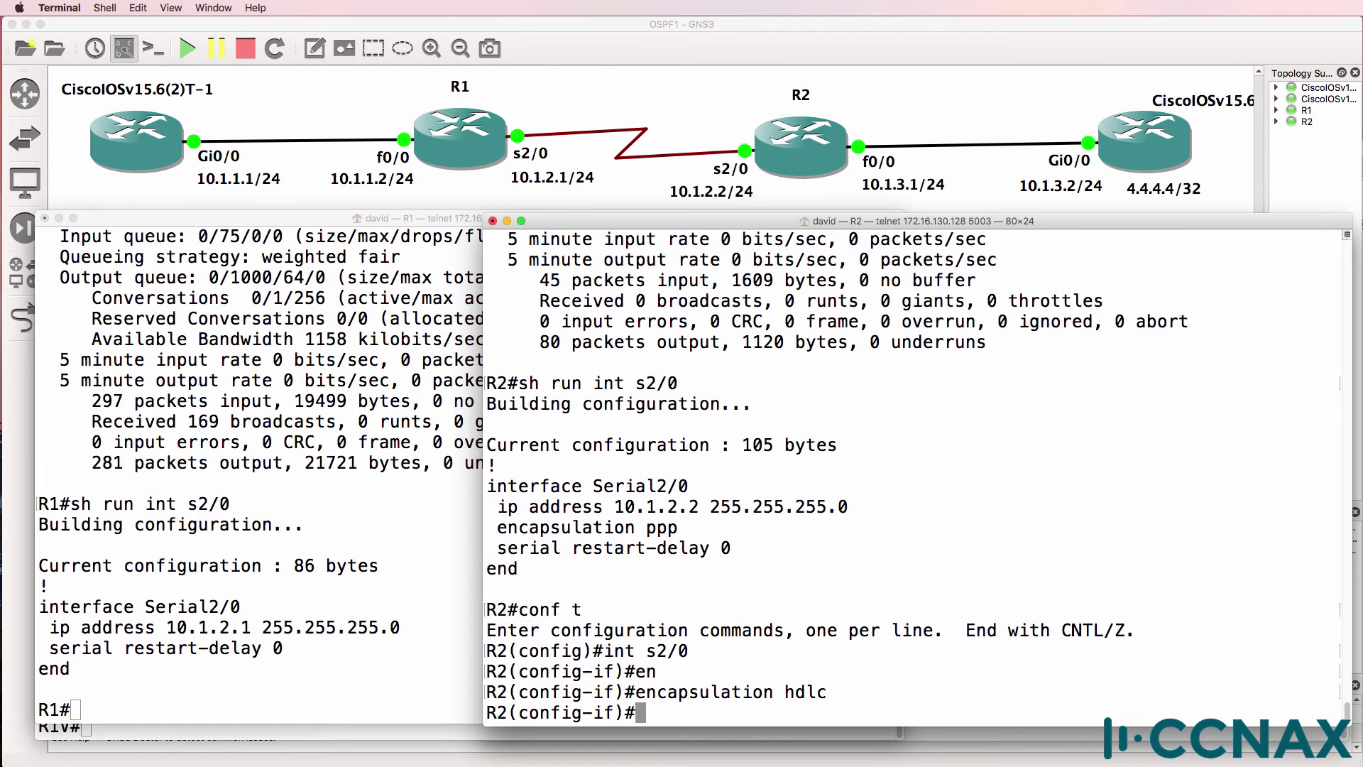
# Exit configuration on R2 and confirm Serial2/0 up/up and OSPF with 10.1.2.1 reaching FULL
pyautogui.write('end')
pyautogui.press('Return')
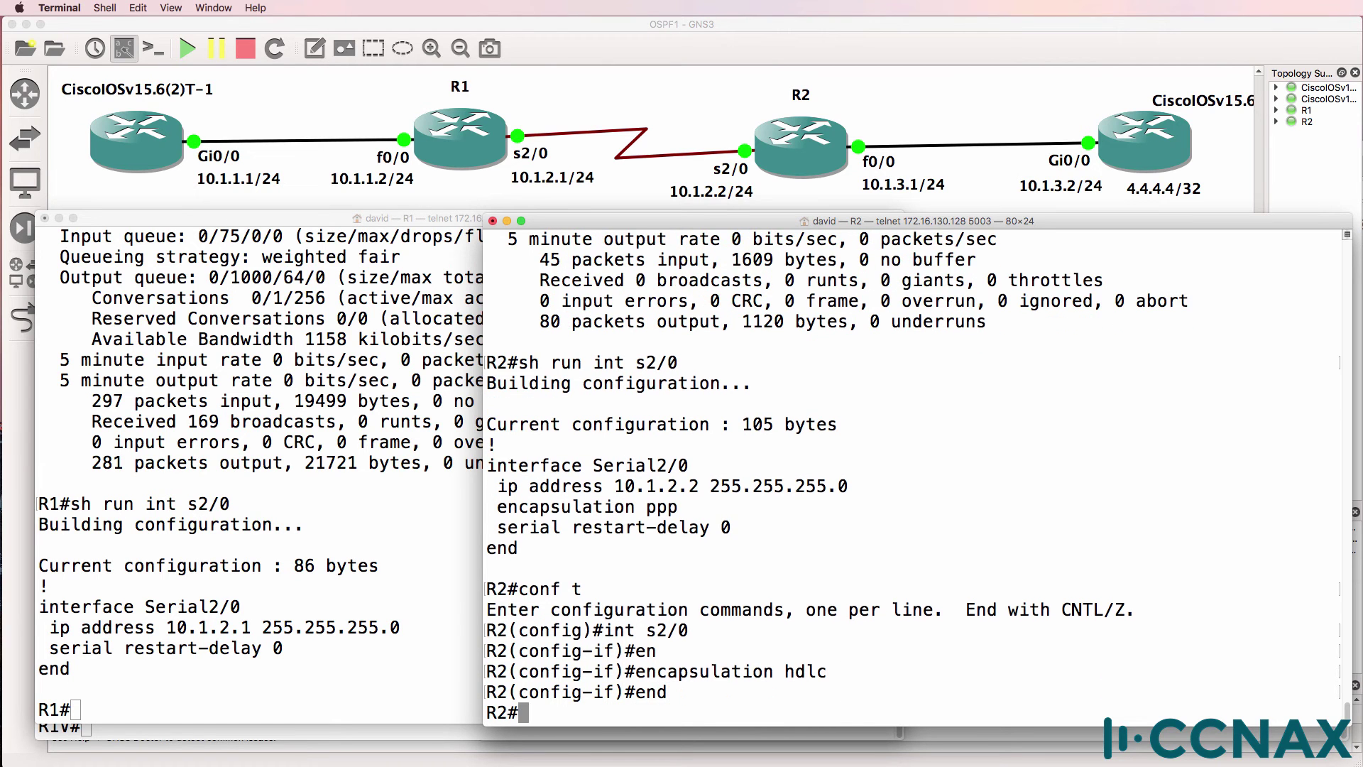
pyautogui.write('sh i')
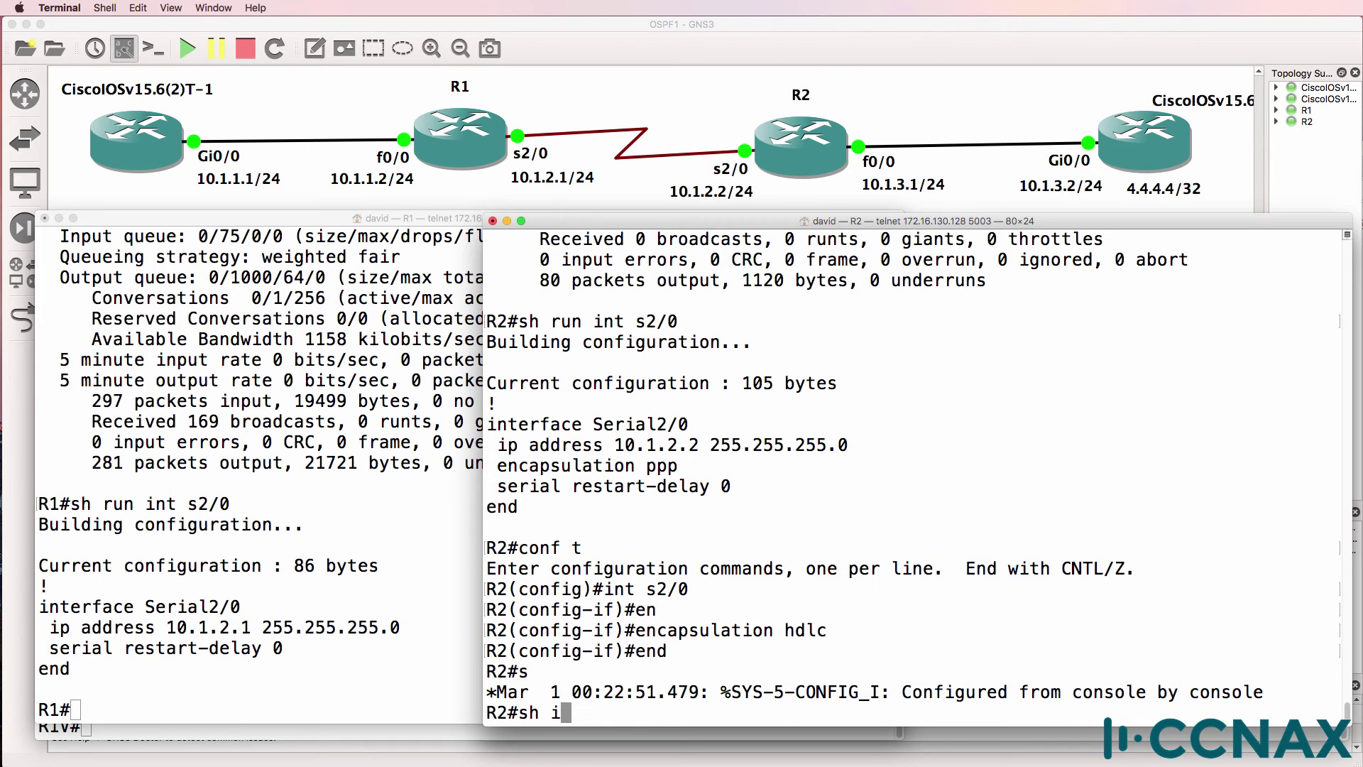
pyautogui.write('p int brief')
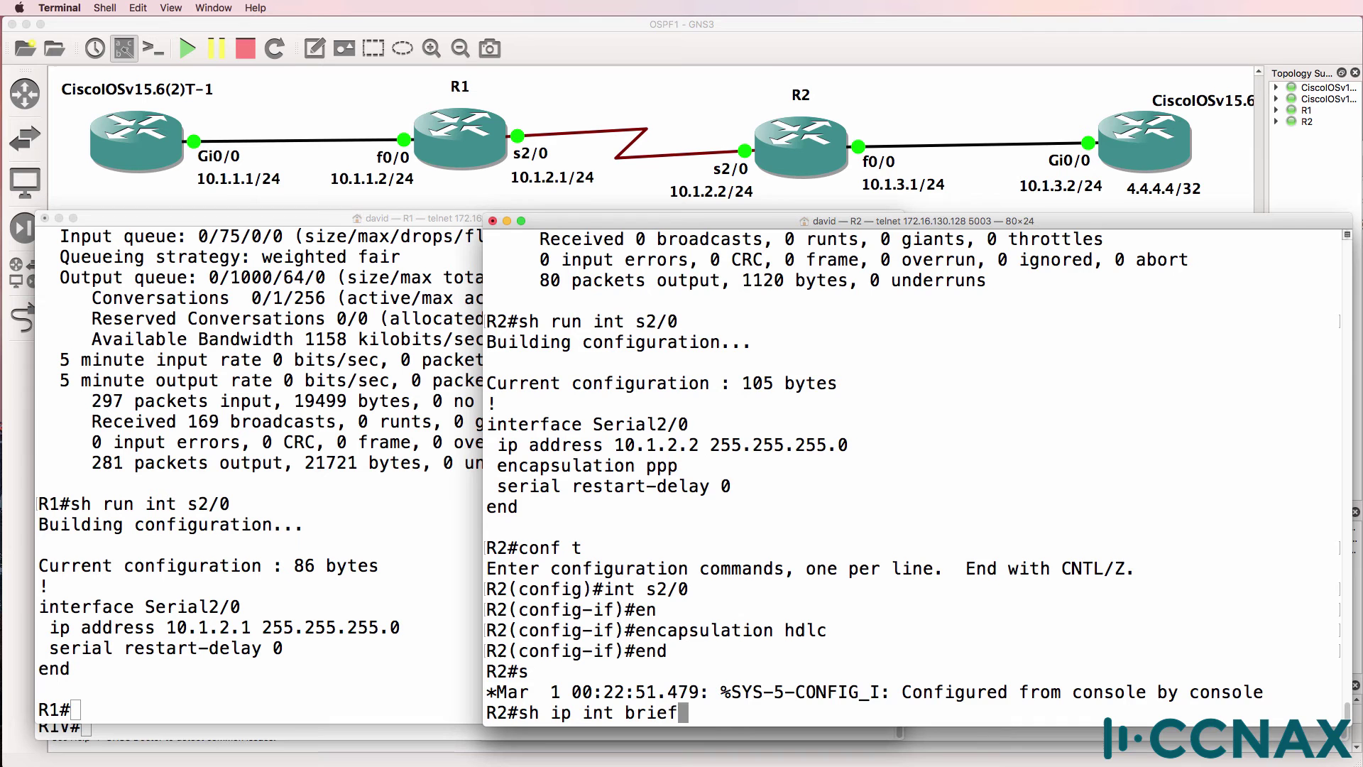
pyautogui.press('Return')
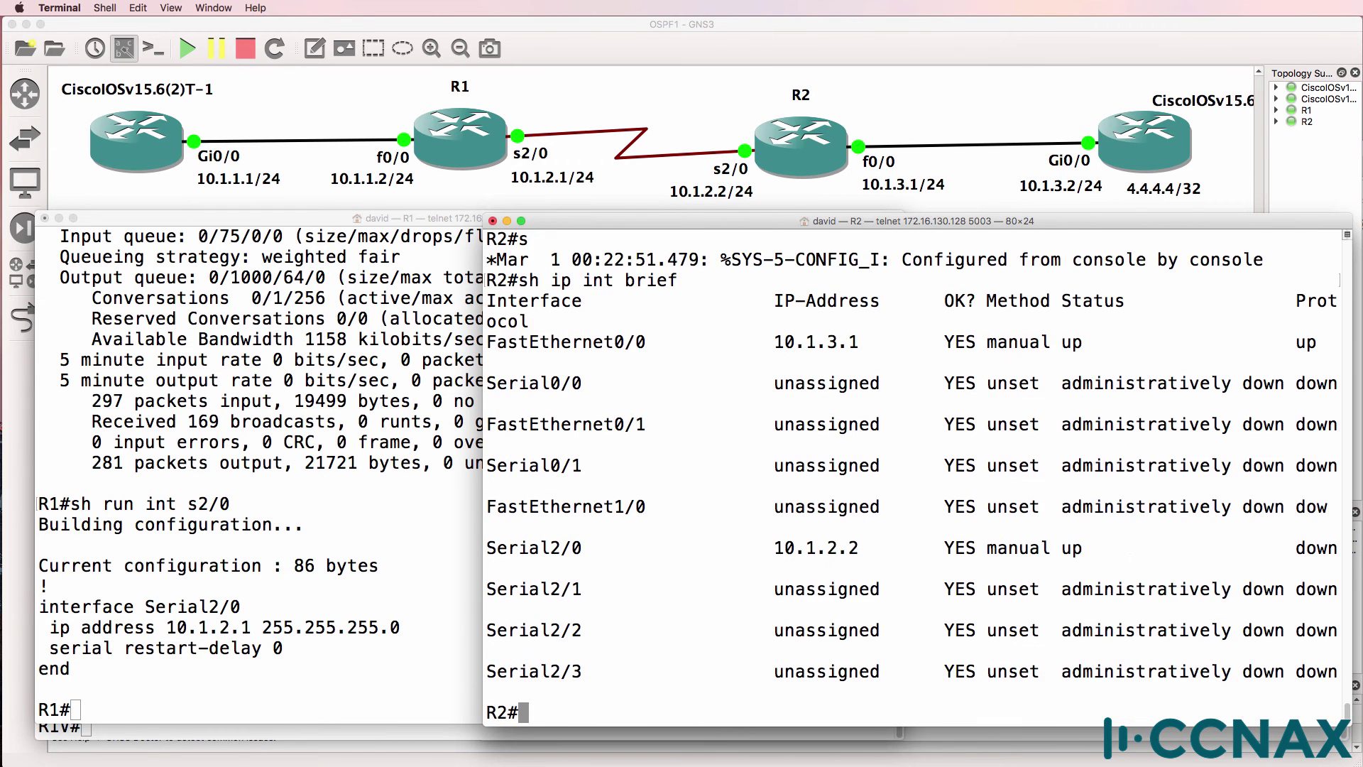
pyautogui.moveTo(1063, 486); pyautogui.dragTo(1342, 483)
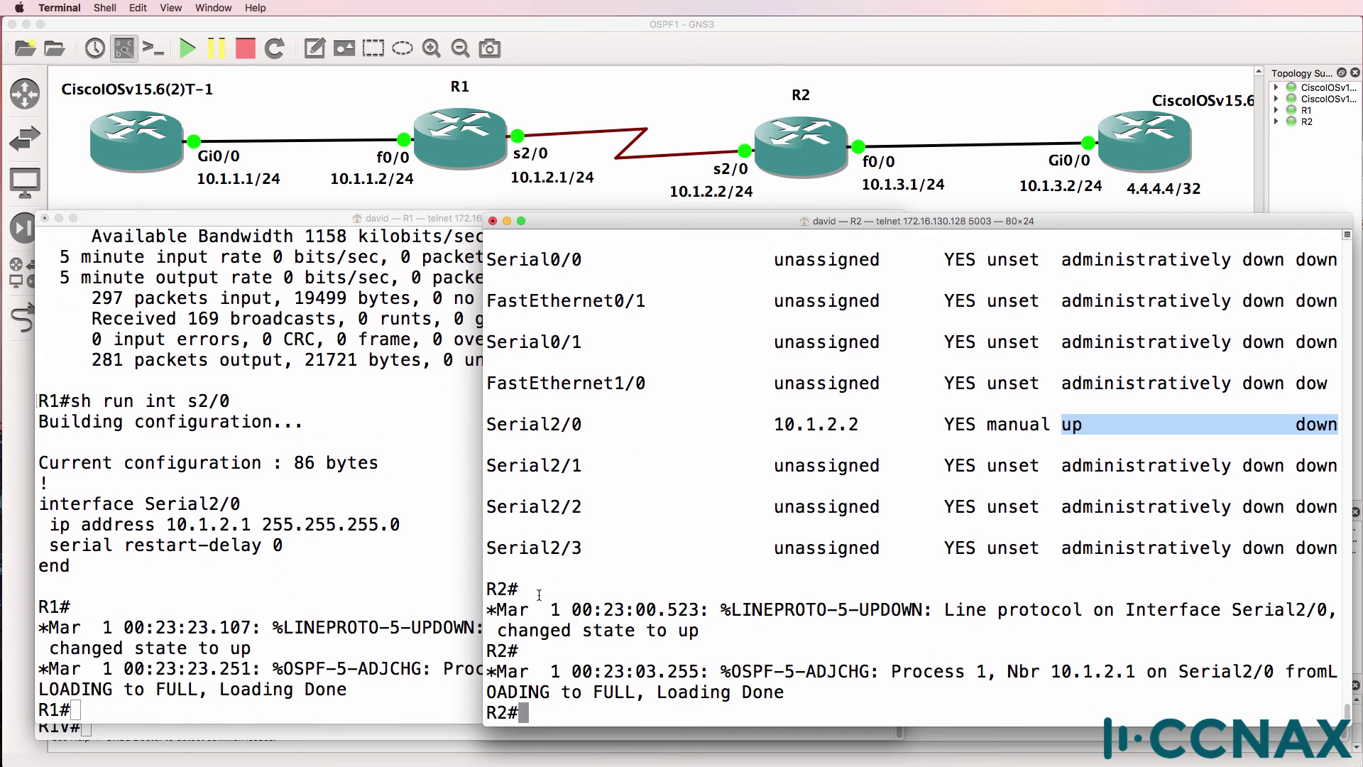
pyautogui.moveTo(487, 590); pyautogui.dragTo(724, 630)
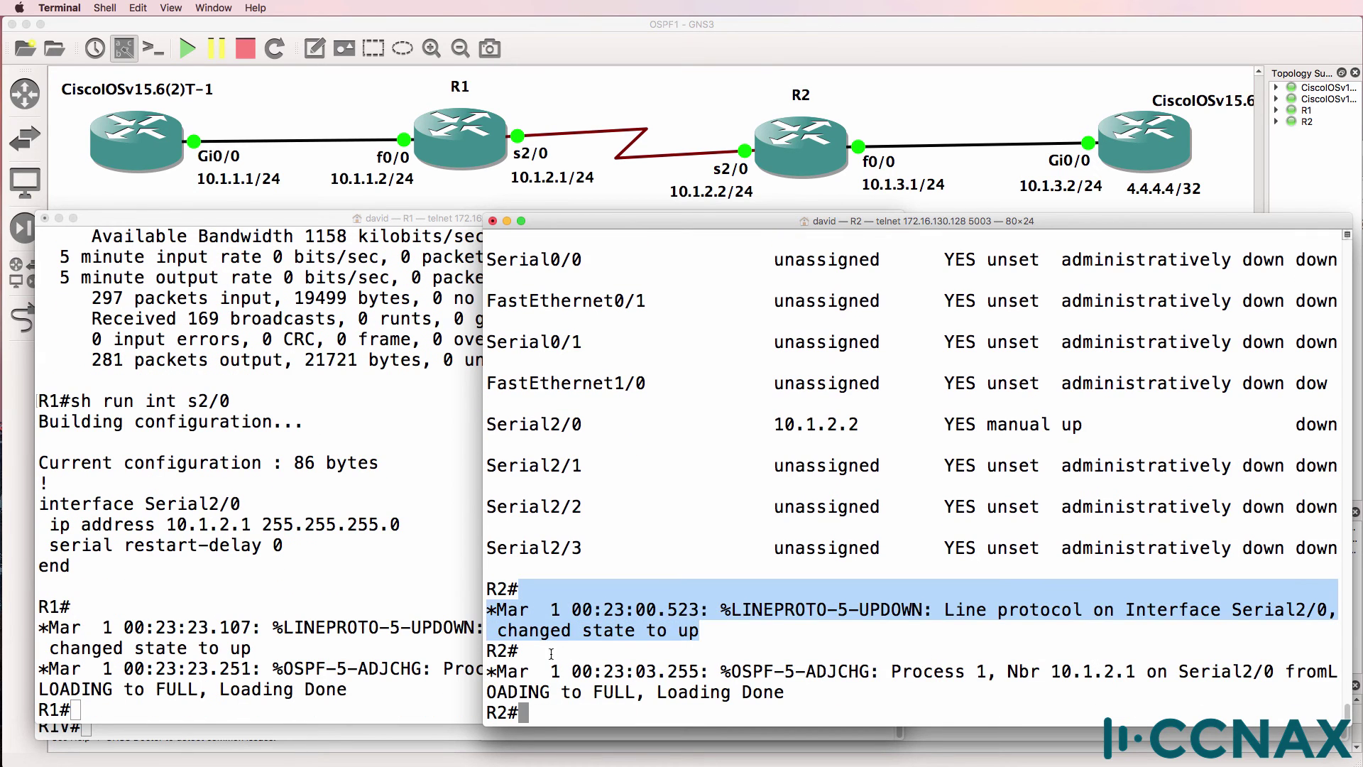
pyautogui.moveTo(487, 651); pyautogui.dragTo(824, 688)
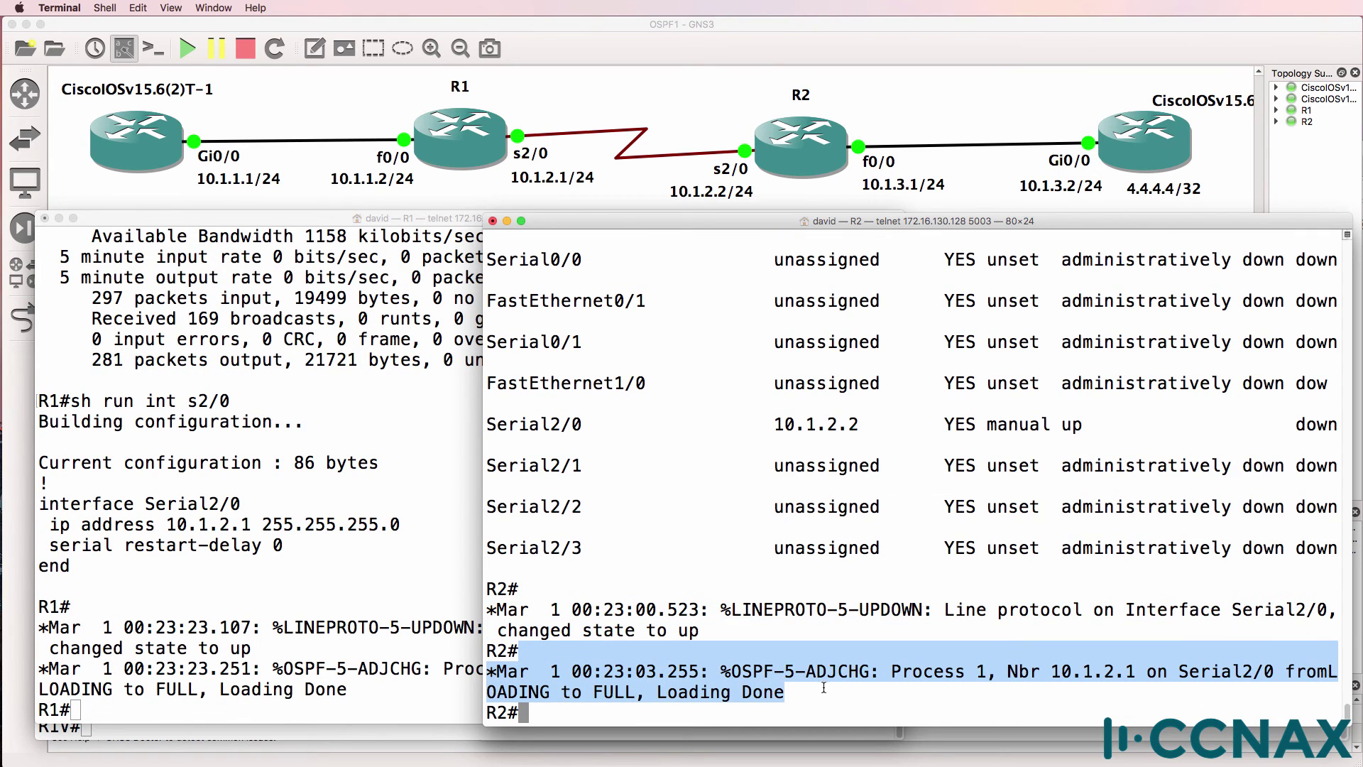
# List R1's OSPF neighbours with 'sh ip ospf nei'
pyautogui.click(315, 368)
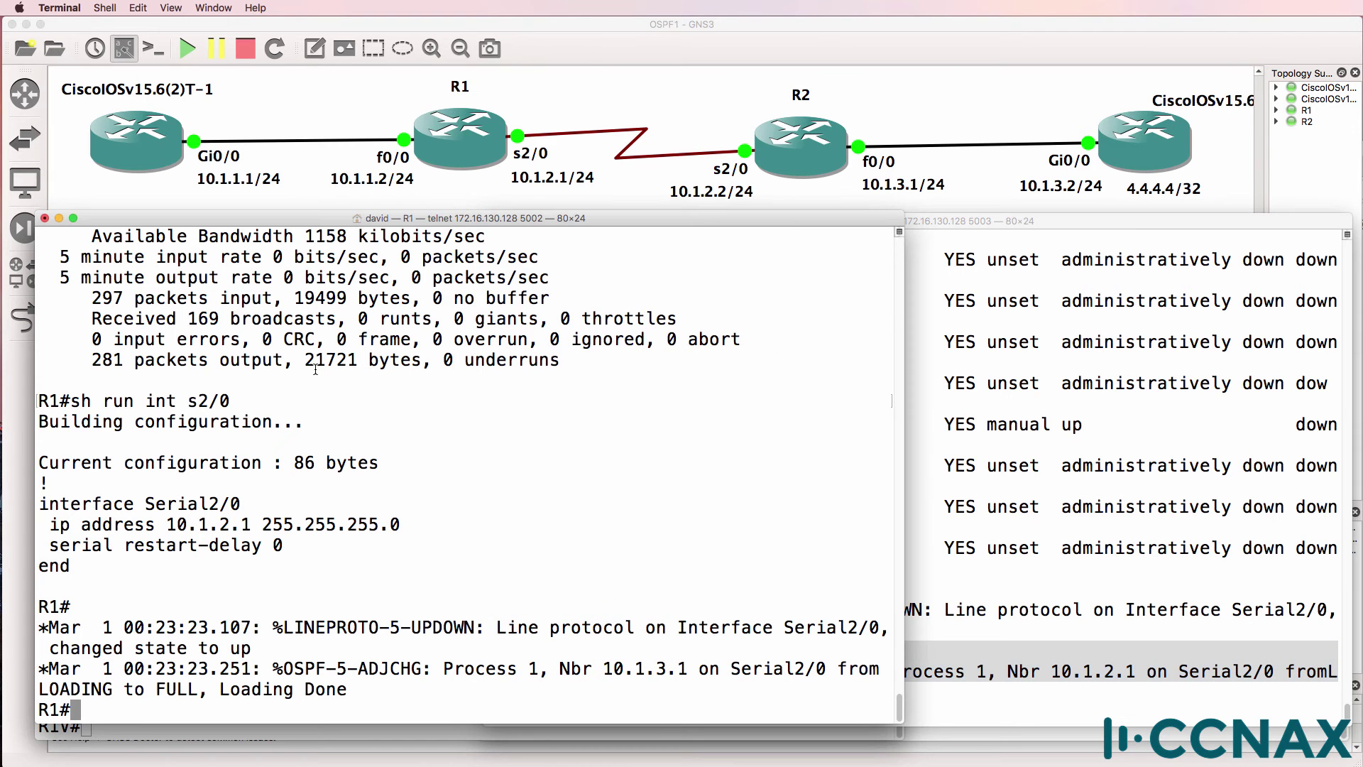
pyautogui.write('sh ip ospf nei')
pyautogui.press('Return')
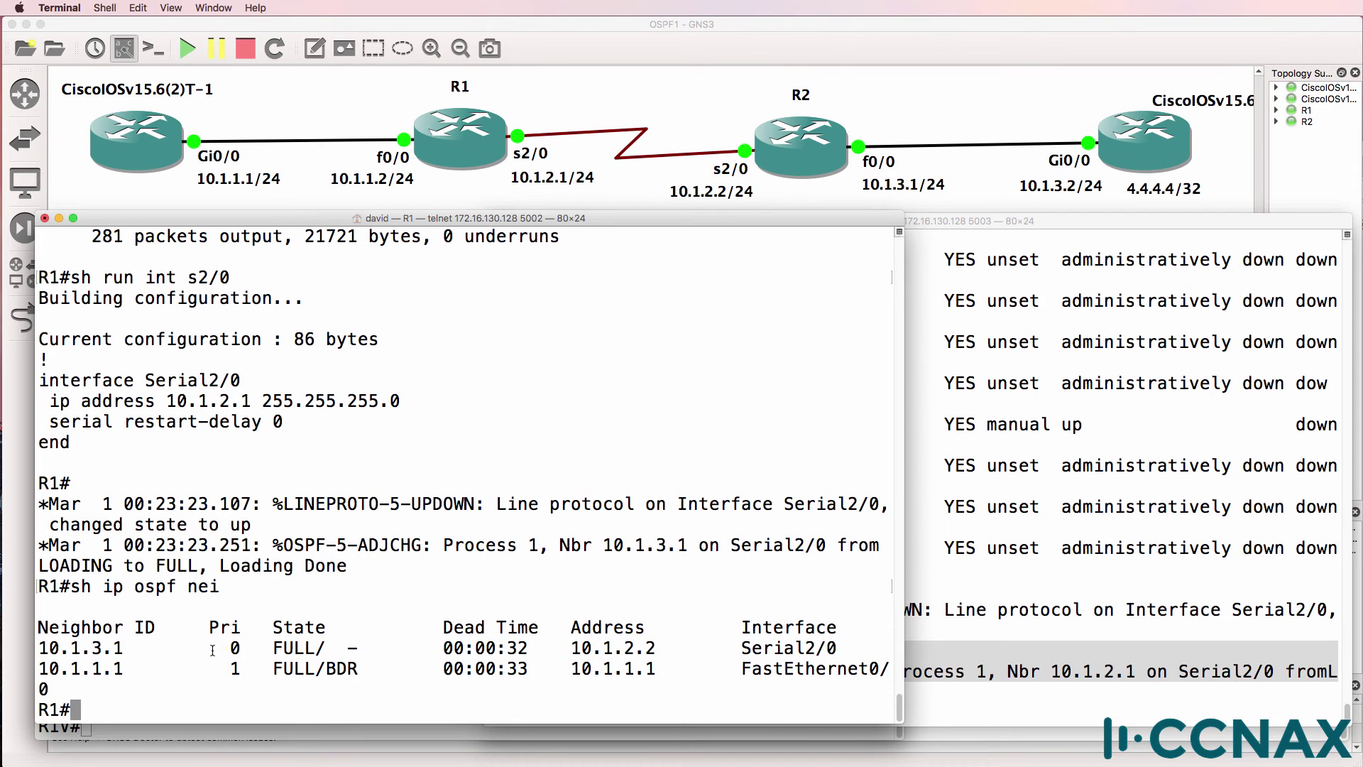
# Highlight neighbours 10.1.3.1 on Serial2/0 and 10.1.1.1 on FastEthernet0/0, then move R1's console aside
pyautogui.moveTo(146, 647); pyautogui.dragTo(39, 648)
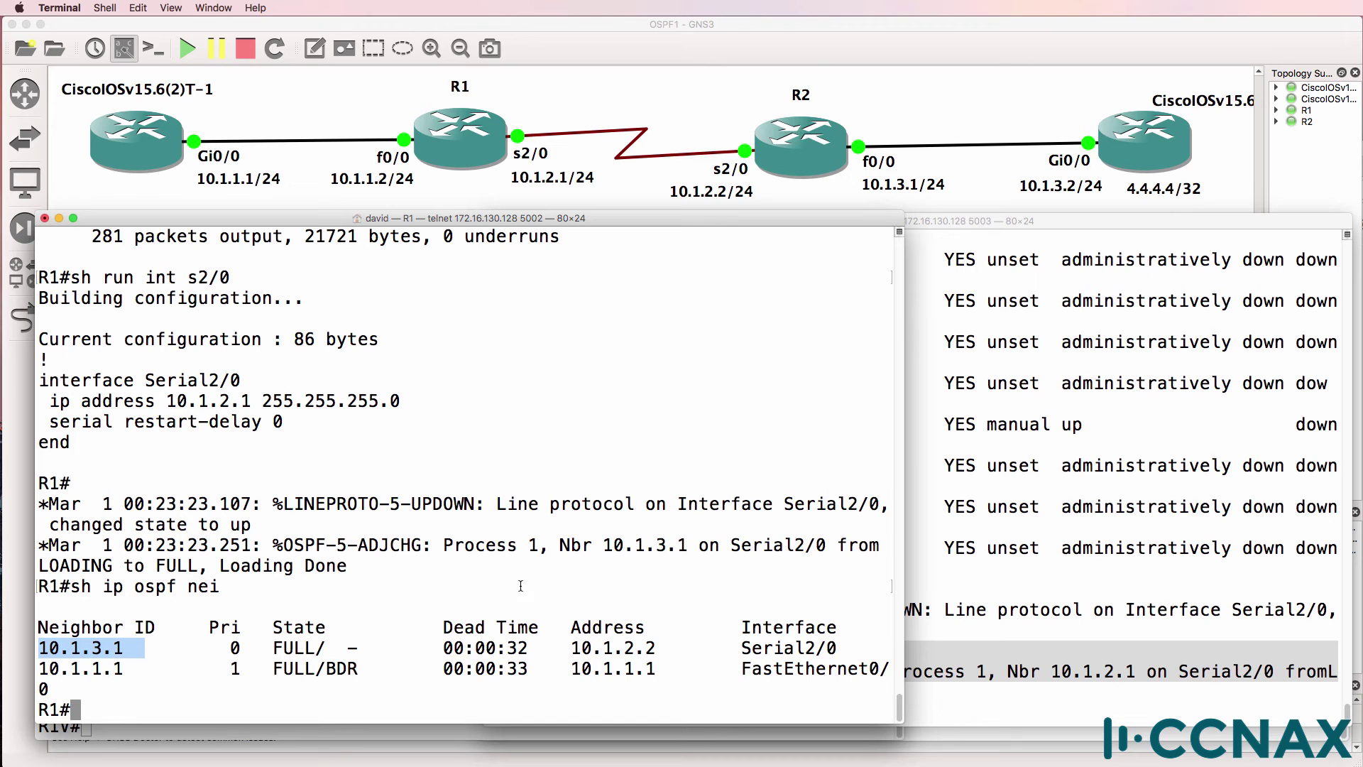
pyautogui.moveTo(735, 646); pyautogui.dragTo(845, 647)
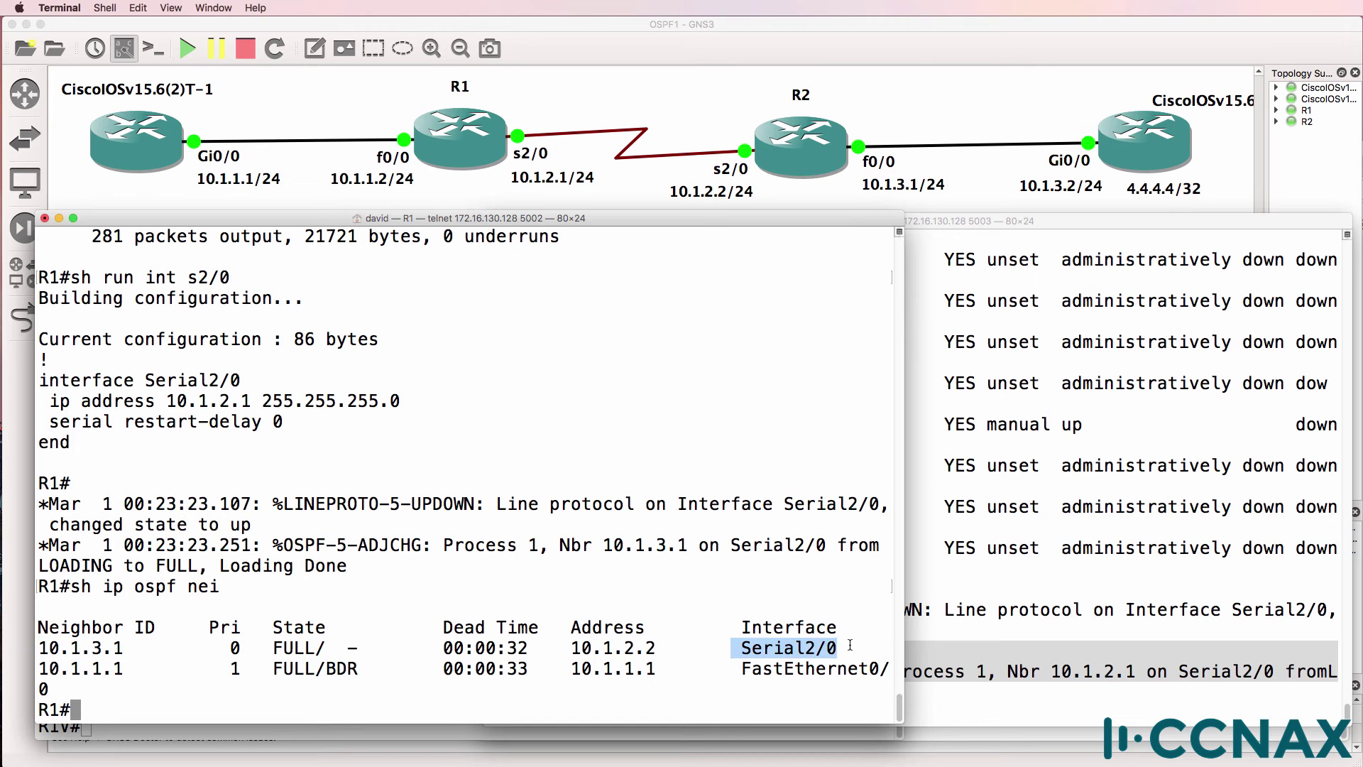
pyautogui.moveTo(144, 668); pyautogui.dragTo(37, 667)
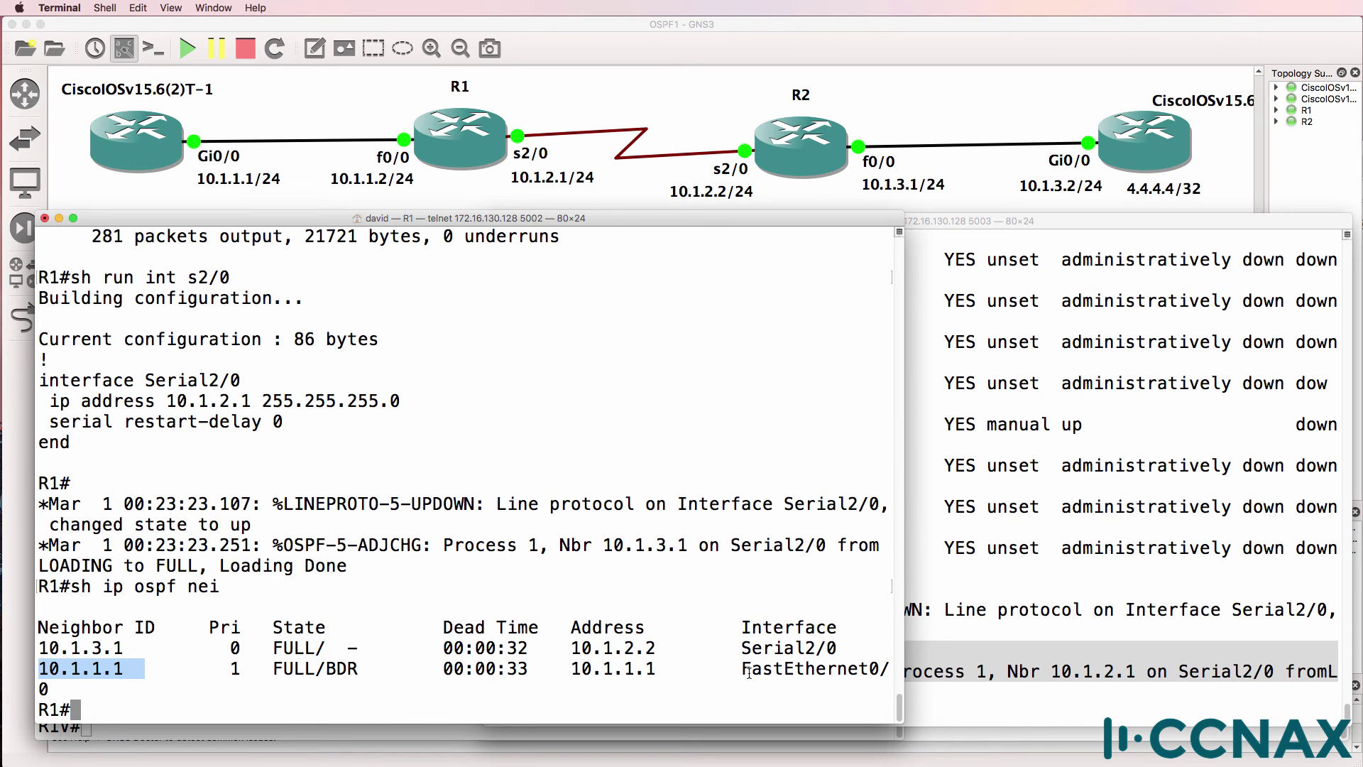
pyautogui.moveTo(731, 668); pyautogui.dragTo(813, 681)
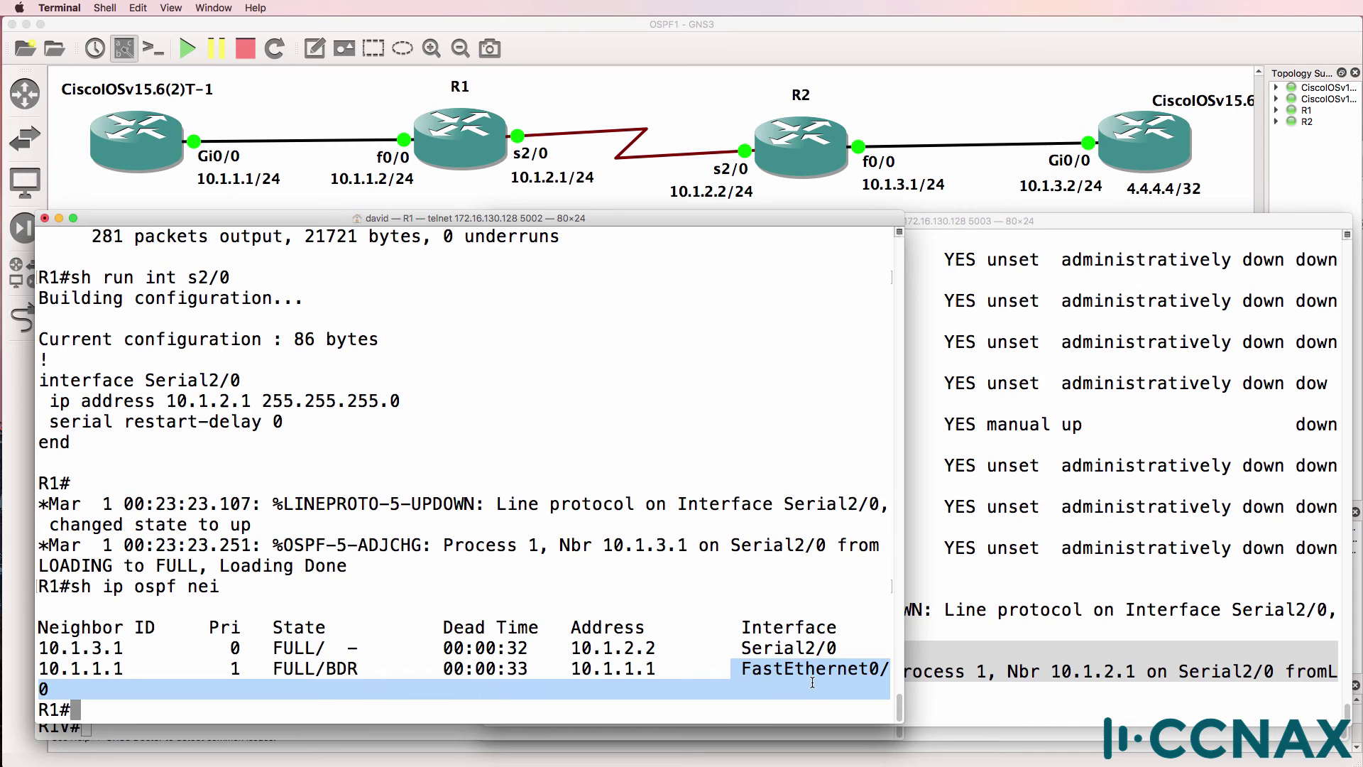
pyautogui.moveTo(454, 218); pyautogui.dragTo(666, 213)
# Display R1V's routing table with 'sh ip route'
pyautogui.click(207, 487)
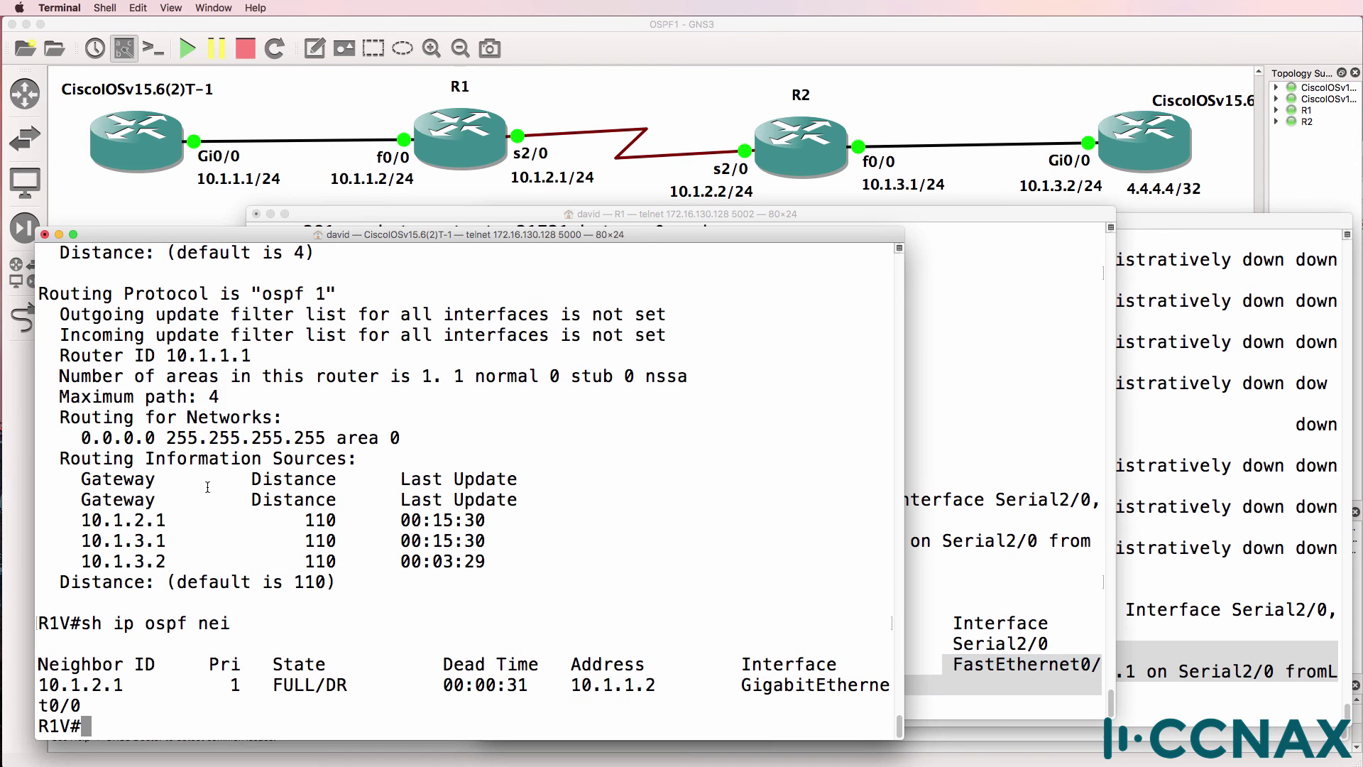
pyautogui.write('sh ip route')
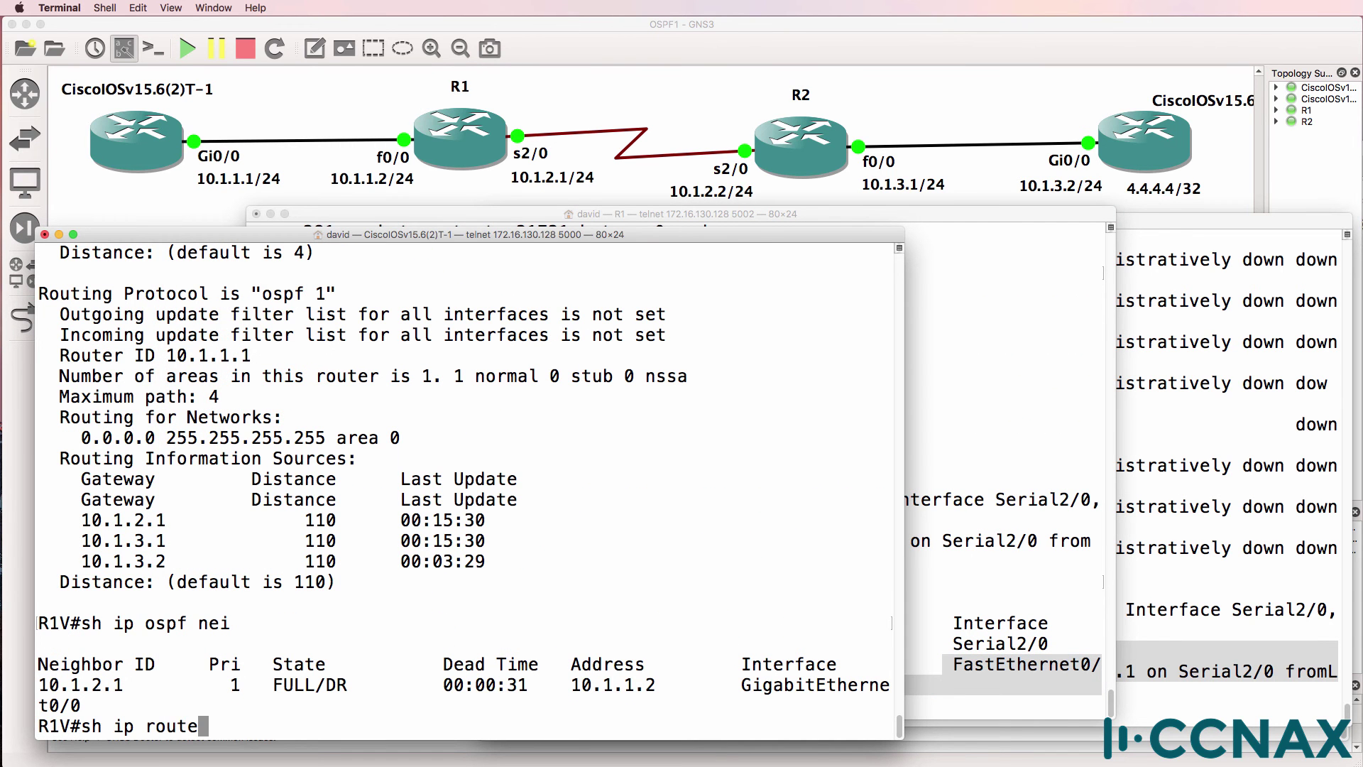
pyautogui.press('Return')
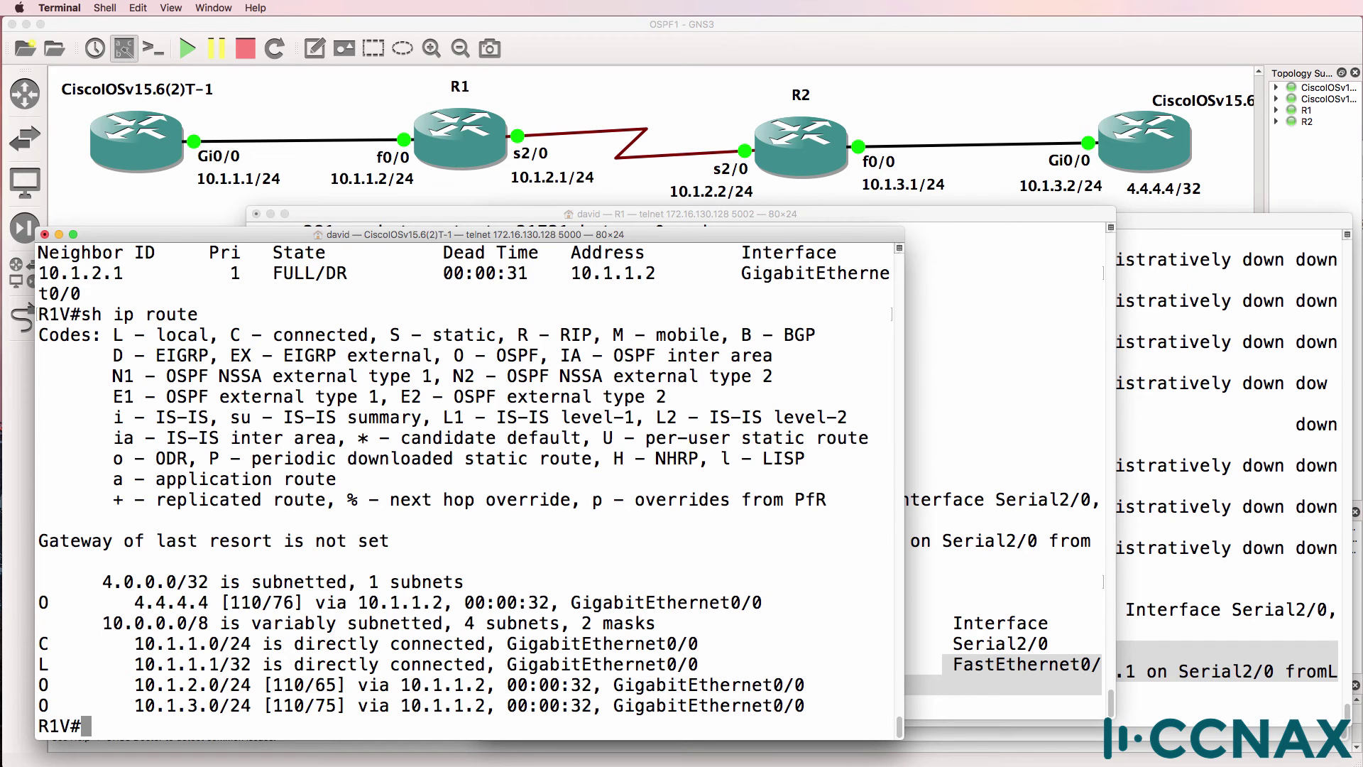
# Highlight the OSPF route to 4.4.4.4 and ping 4.4.4.4 from R1V
pyautogui.moveTo(40, 596); pyautogui.dragTo(748, 568)
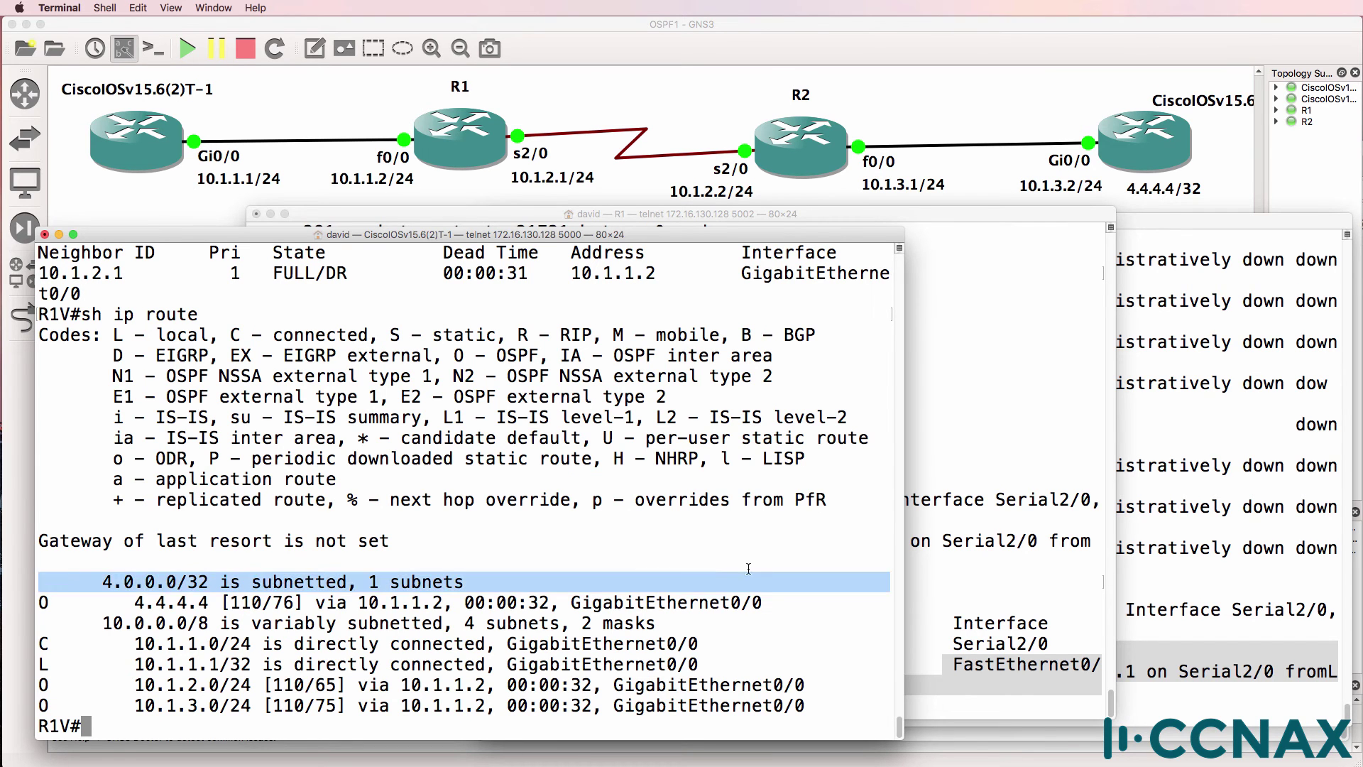
pyautogui.tripleClick(775, 600)
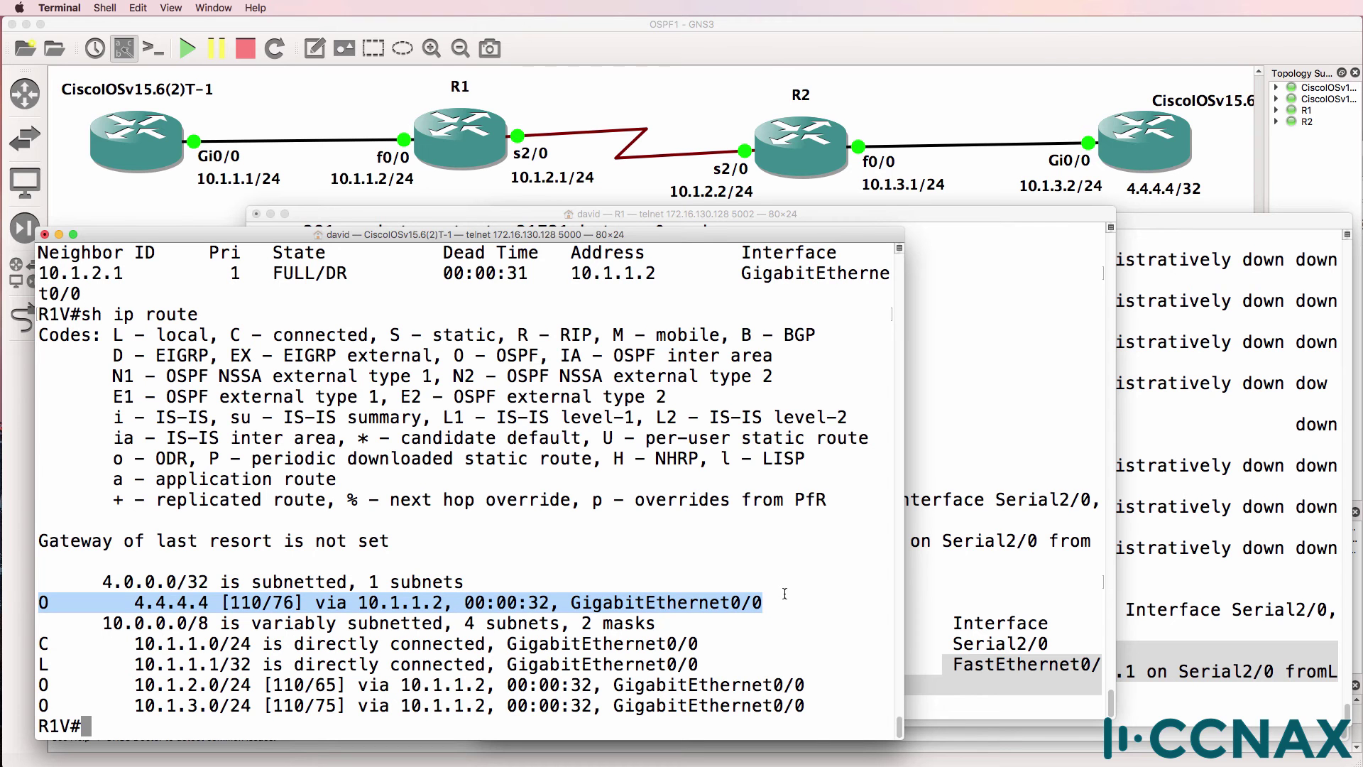
pyautogui.write('pi')
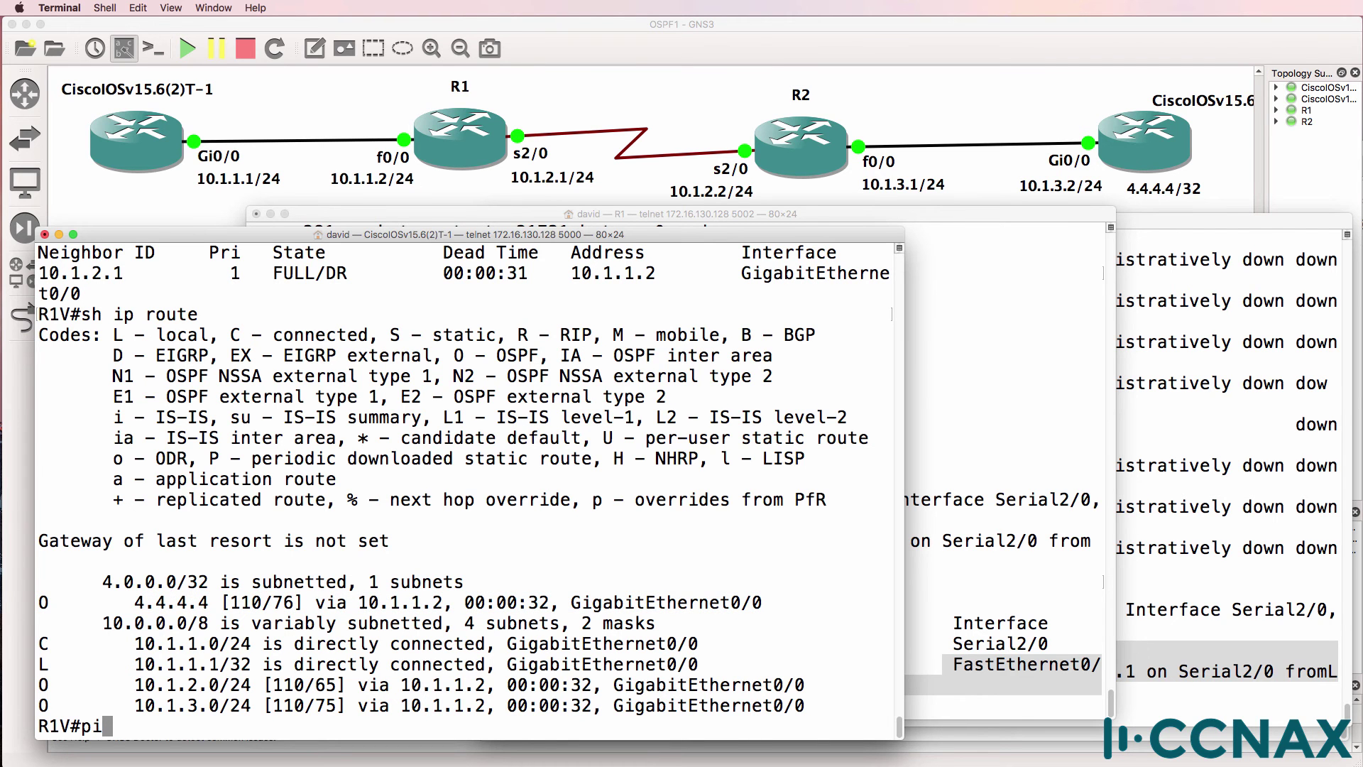
pyautogui.write('ng 4.4.4.4')
pyautogui.press('Return')
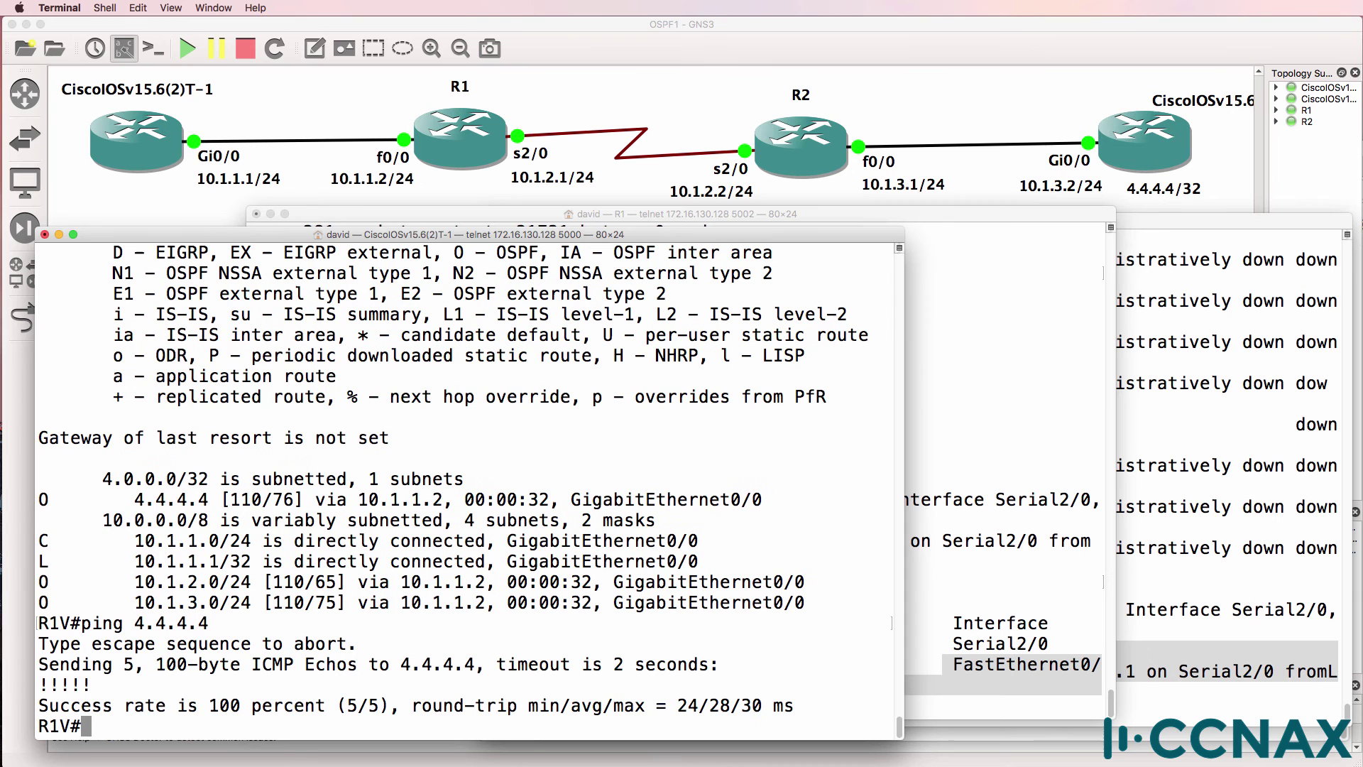
# Disable DNS lookups on R1V with 'no ip domain-lookup' in global configuration mode
pyautogui.write('conf t')
pyautogui.press('Return')
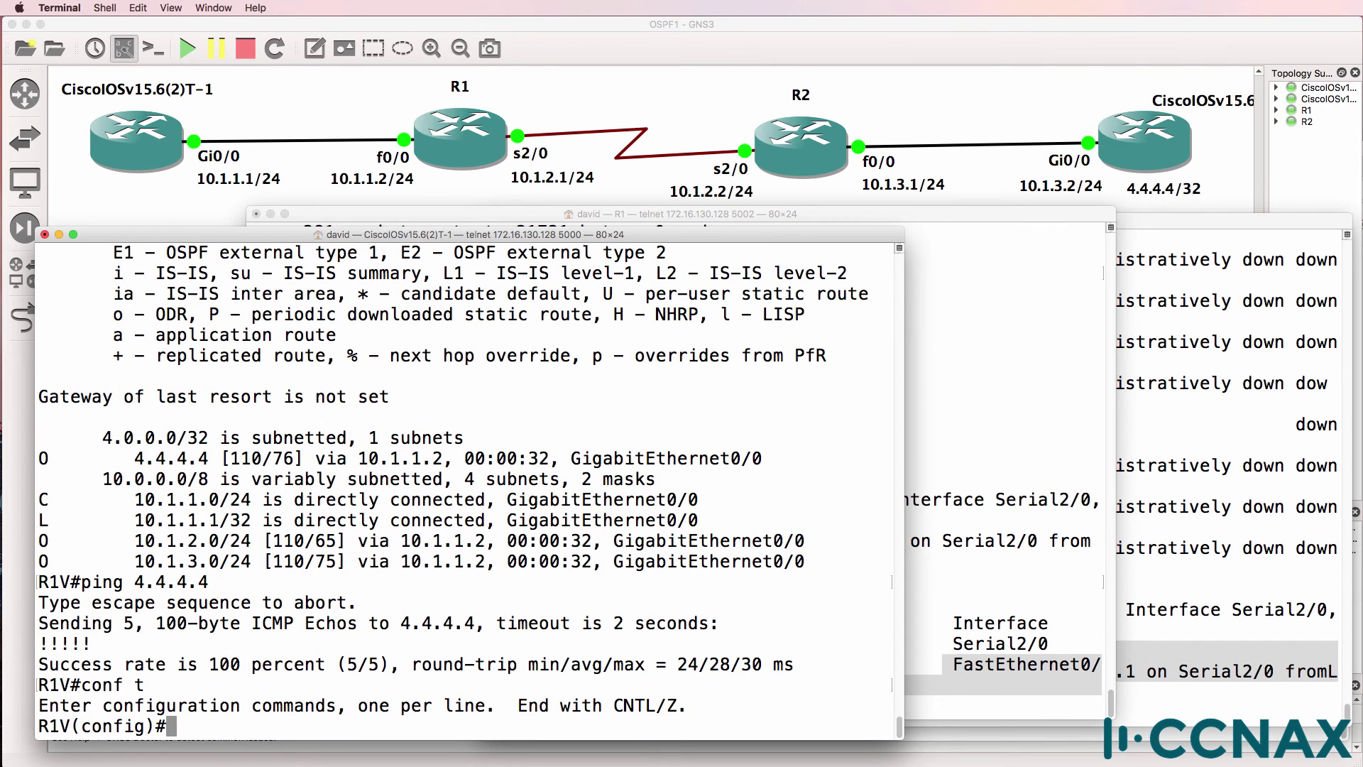
pyautogui.write('no ip domain-l')
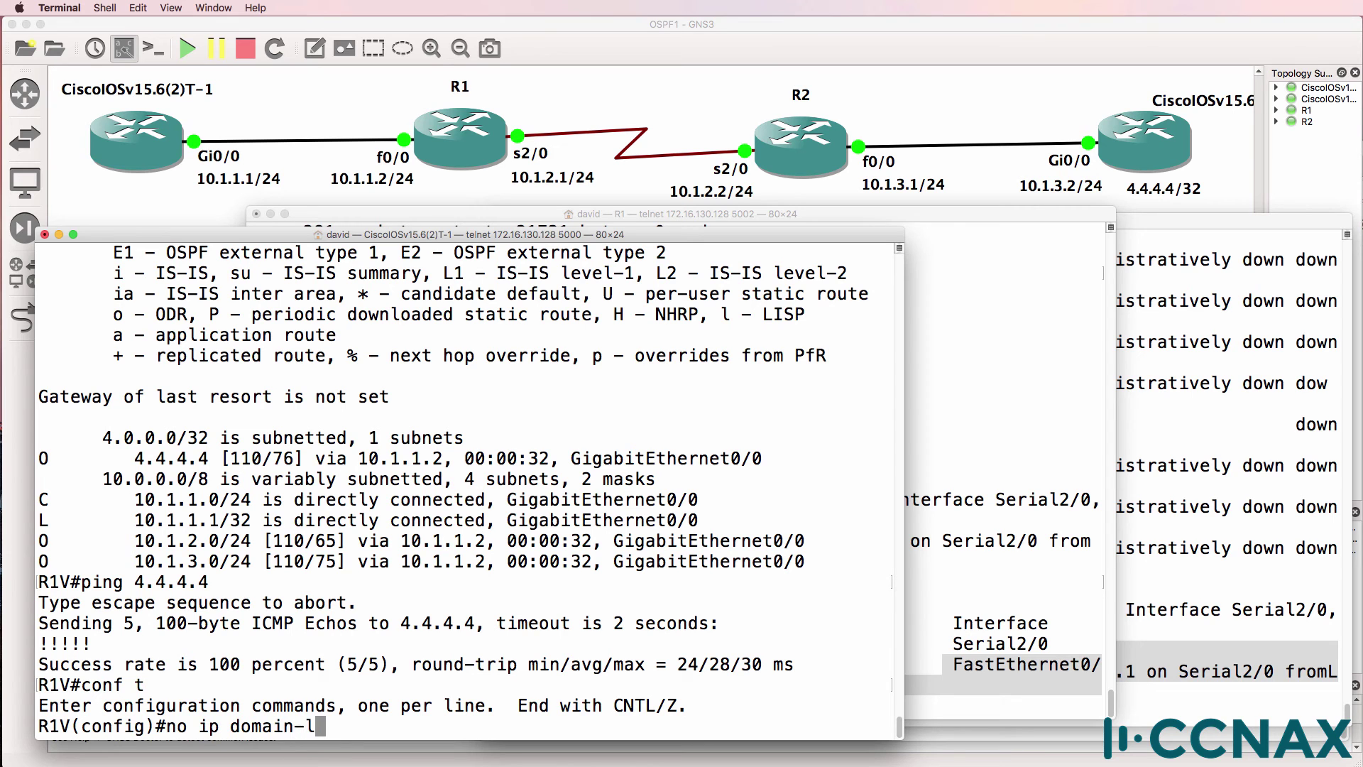
pyautogui.write('ookup')
pyautogui.press('Return')
pyautogui.write('end')
pyautogui.press('Return')
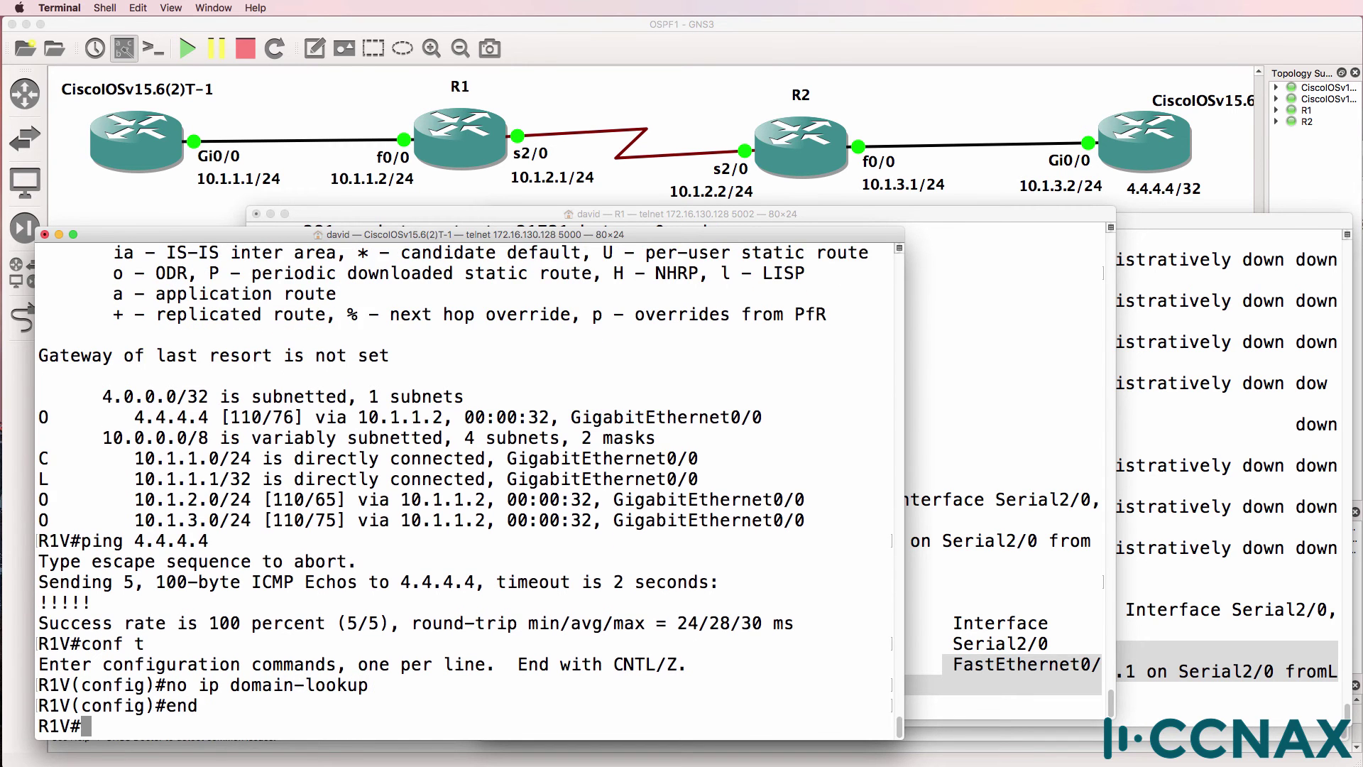
# Run 'traceroute 4.4.4.4' on R1V
pyautogui.write('tr')
pyautogui.press('Tab')
pyautogui.write('4.4.4.4')
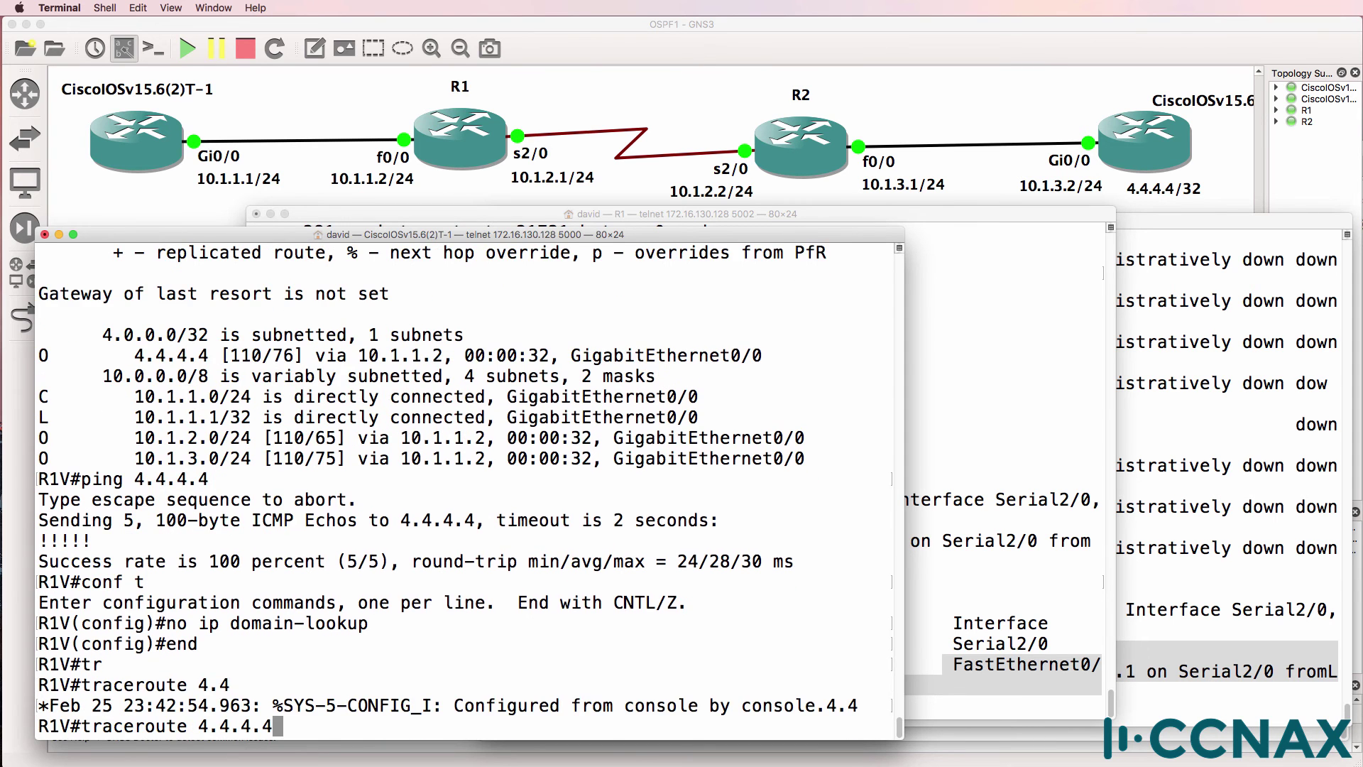
pyautogui.press('Return')
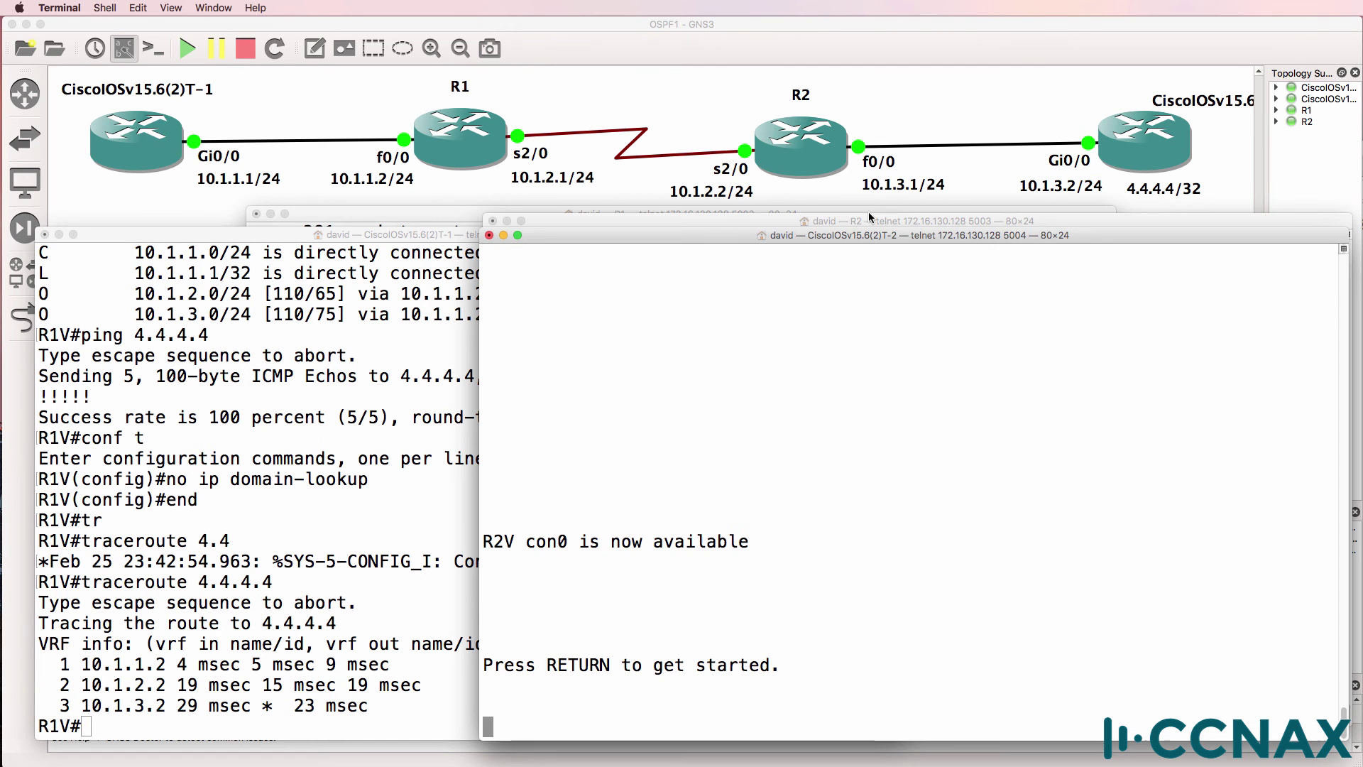
# Enter privileged mode on R2V and enable 'debug ip icmp'
pyautogui.press('Return')
pyautogui.write('en')
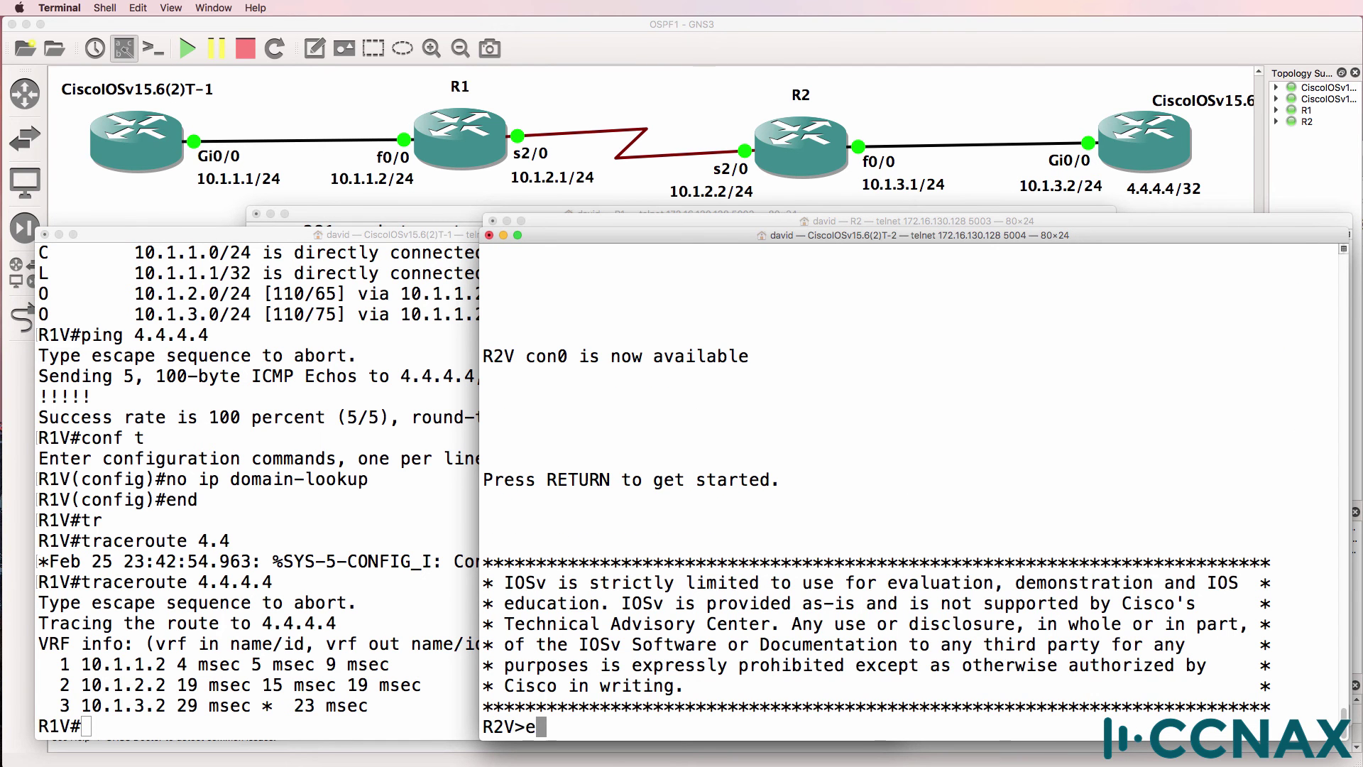
pyautogui.press('Return')
pyautogui.write('debug ip cim')
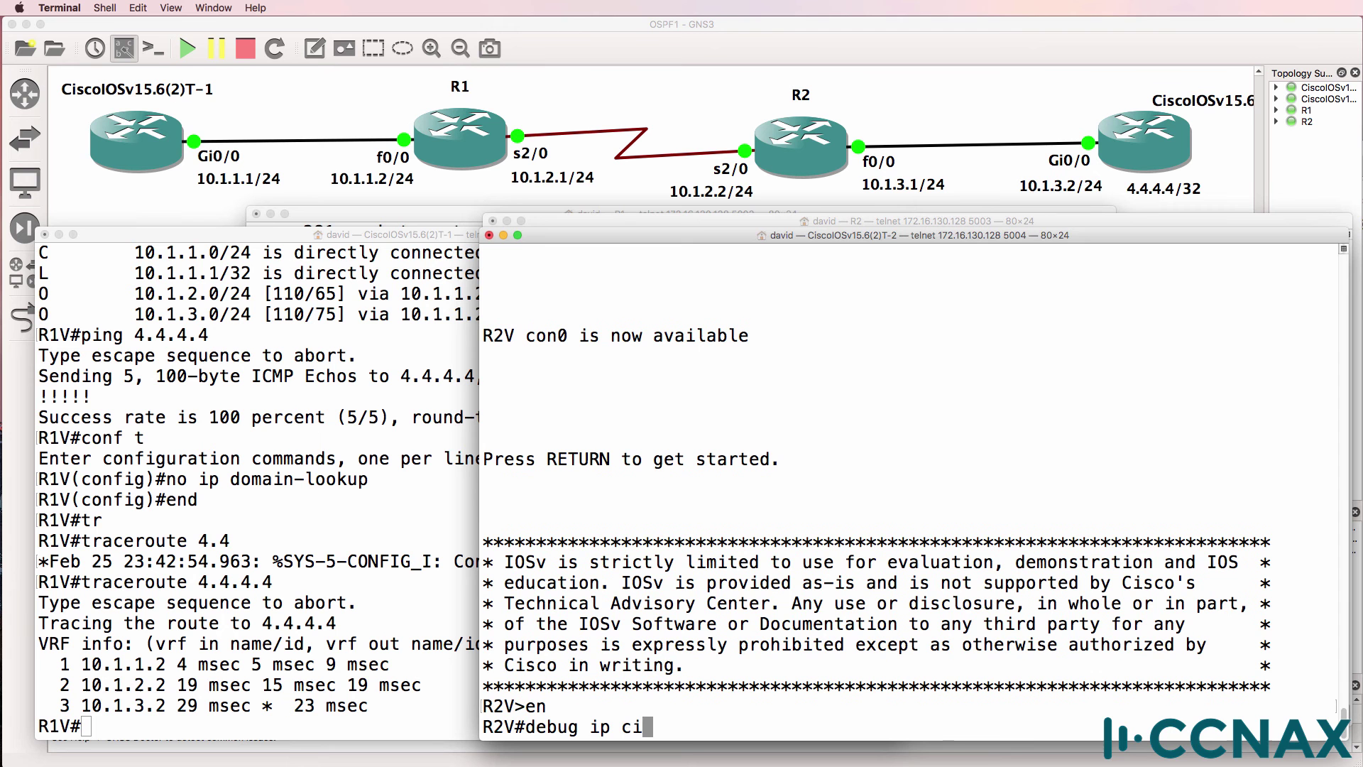
pyautogui.press('BackSpace')
pyautogui.press('BackSpace')
pyautogui.press('BackSpace')
pyautogui.write('icmp')
pyautogui.press('Return')
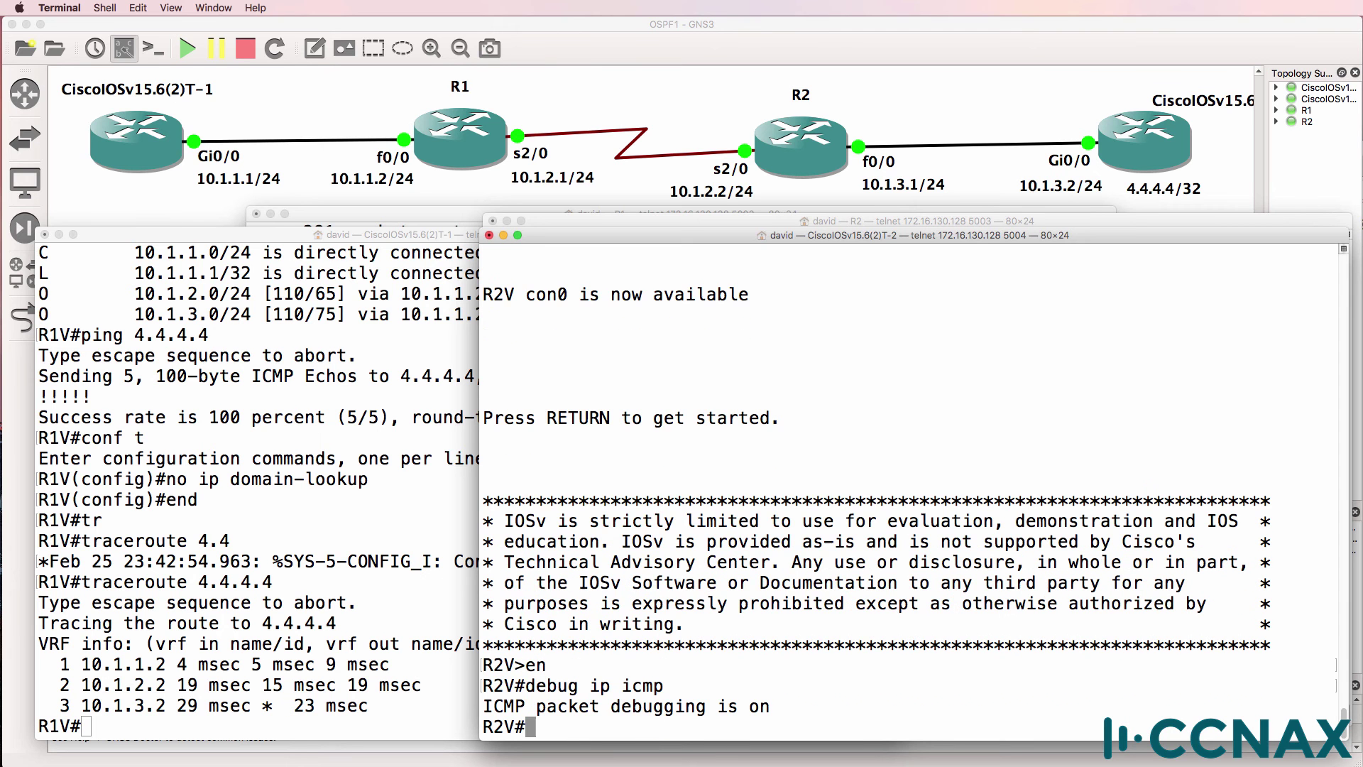
# Rerun 'ping 4.4.4.4' on R1V and highlight R2V's logged ICMP echo replies
pyautogui.click(187, 426)
pyautogui.press('Up')
pyautogui.press('Up')
pyautogui.press('Up')
pyautogui.press('Up')
pyautogui.press('Up')
pyautogui.press('Return')
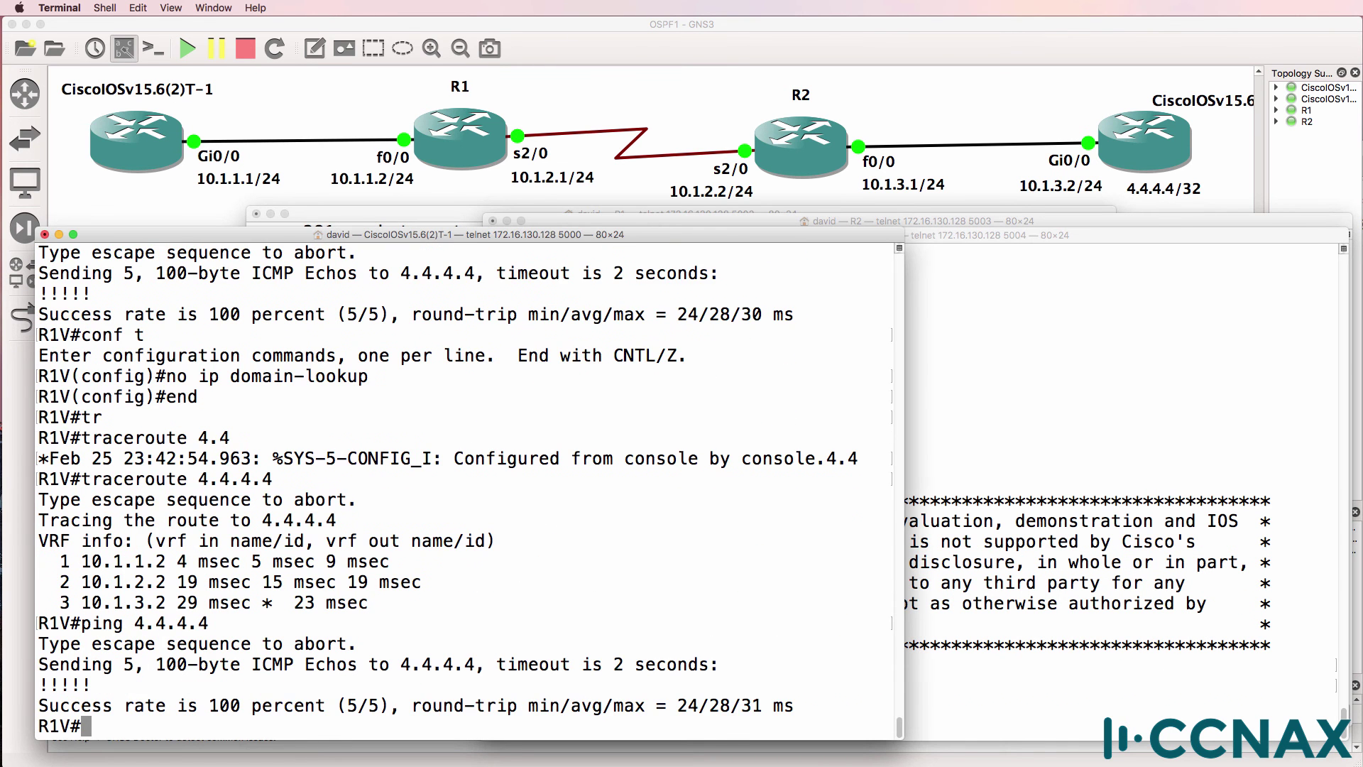
pyautogui.click(1029, 479)
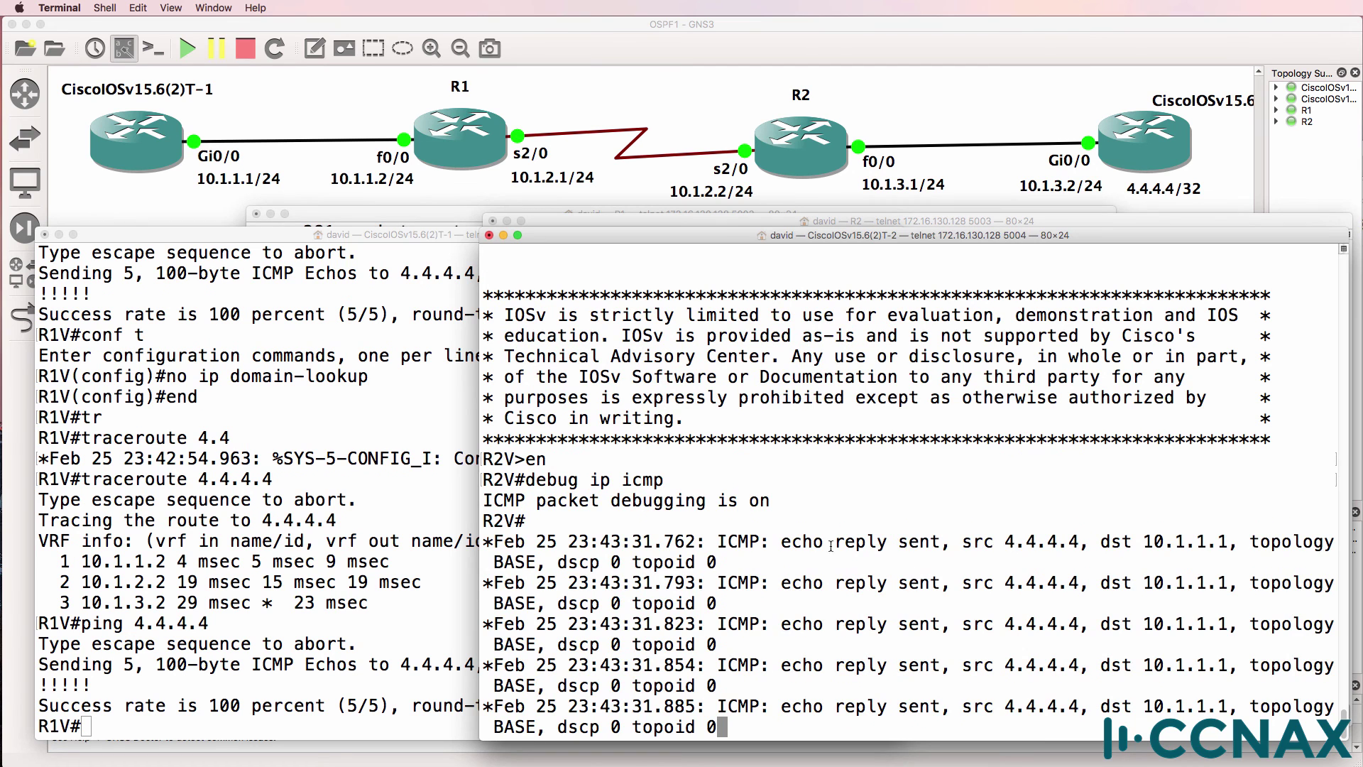
pyautogui.moveTo(765, 502); pyautogui.dragTo(816, 731)
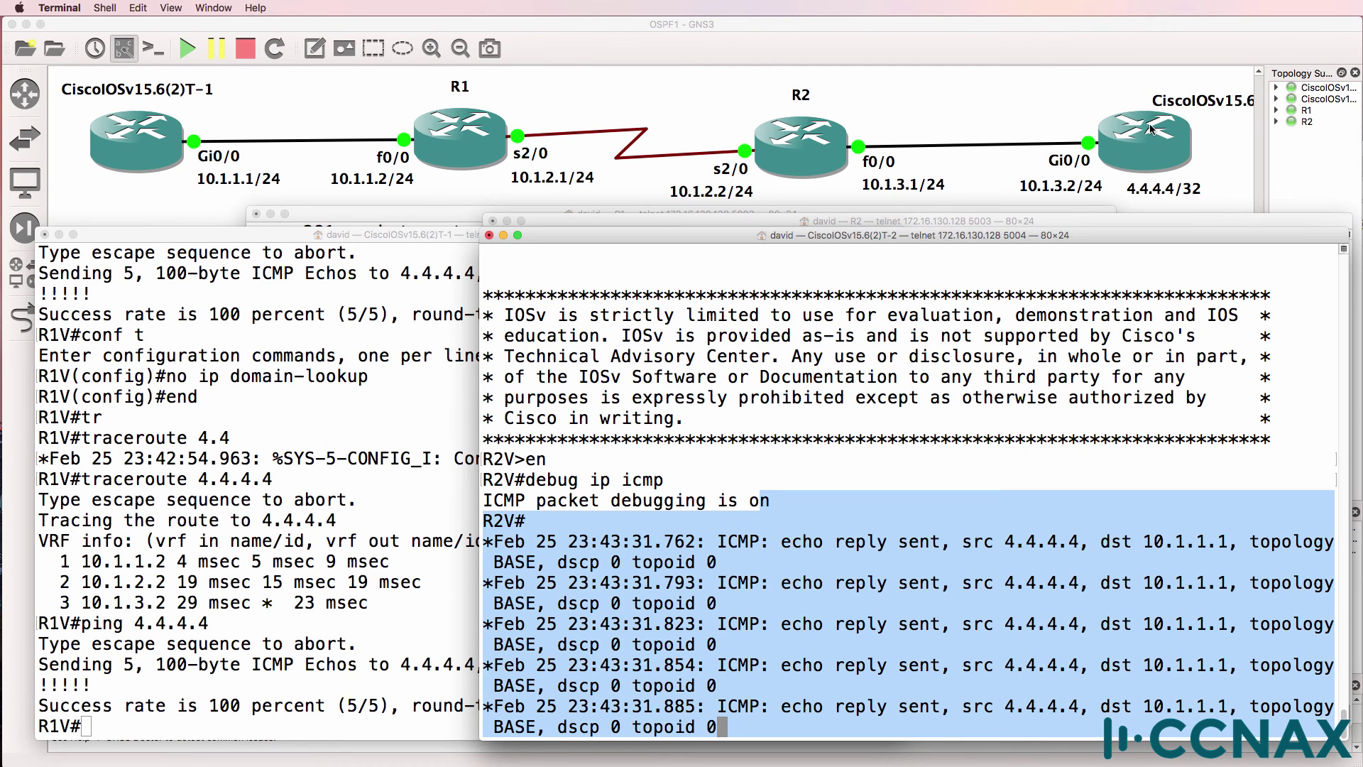